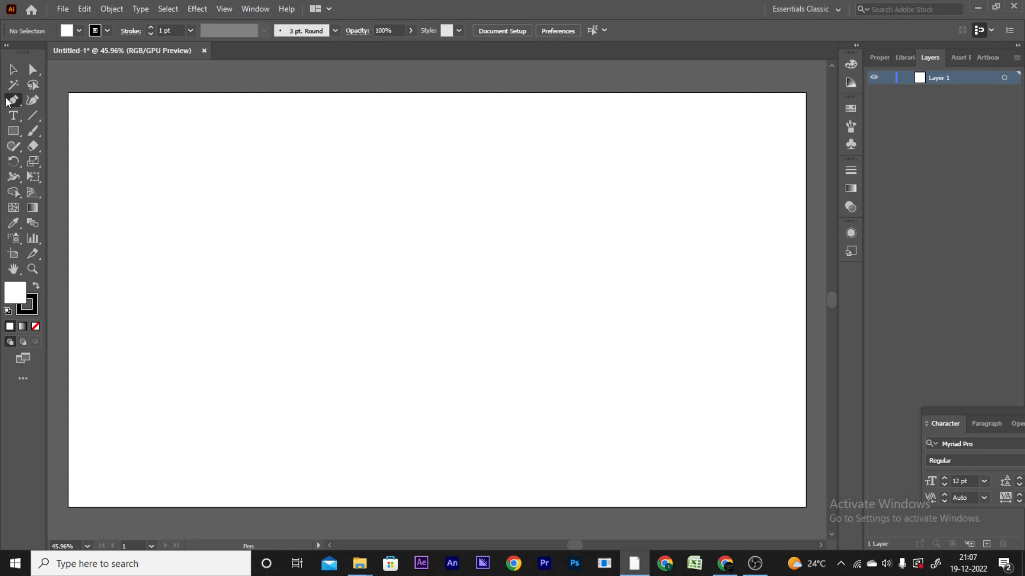
Draw a closed four-sided shape with straight Pen tool segments across the middle of the artboard.
scroll(181, 231, up, 1)
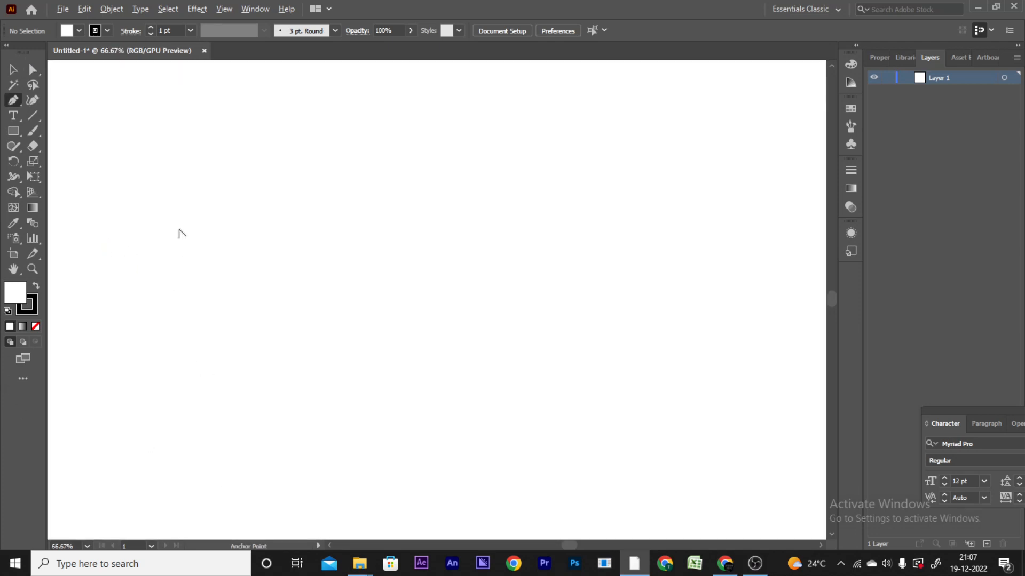
scroll(126, 307, down, 3)
scroll(321, 347, up, 2)
drag(507, 413, 473, 375)
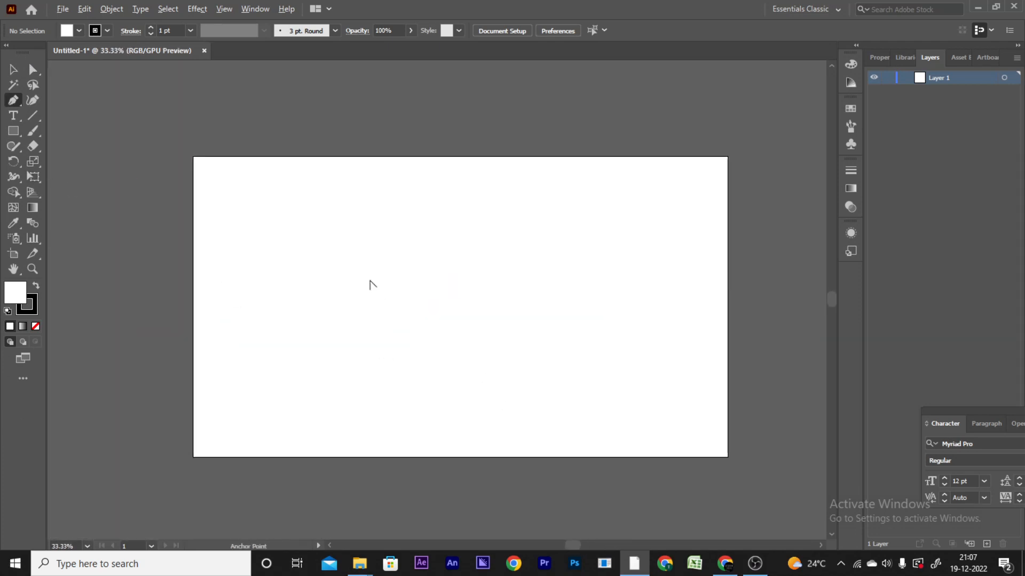
key(ctrl+equal)
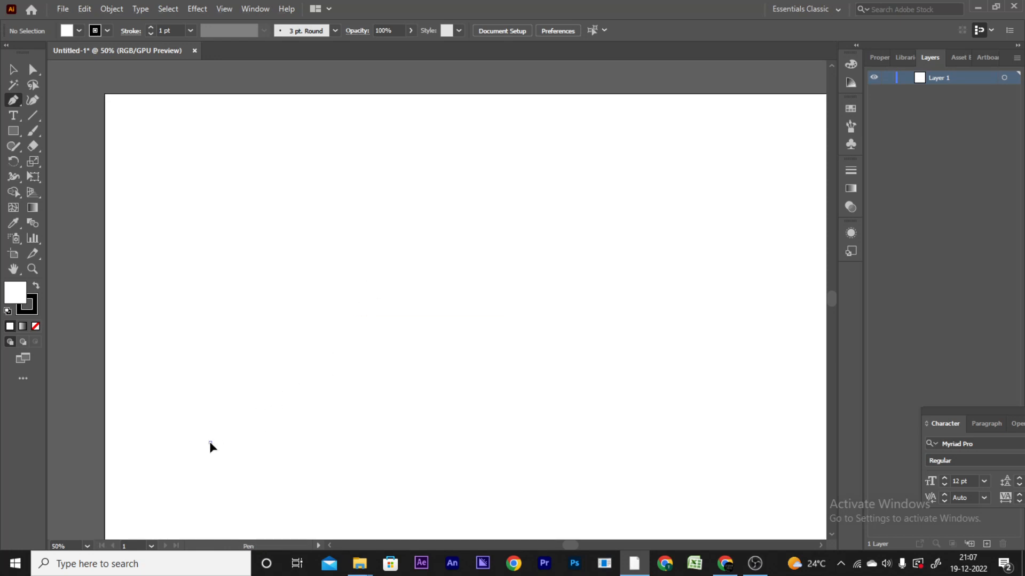
click(209, 442)
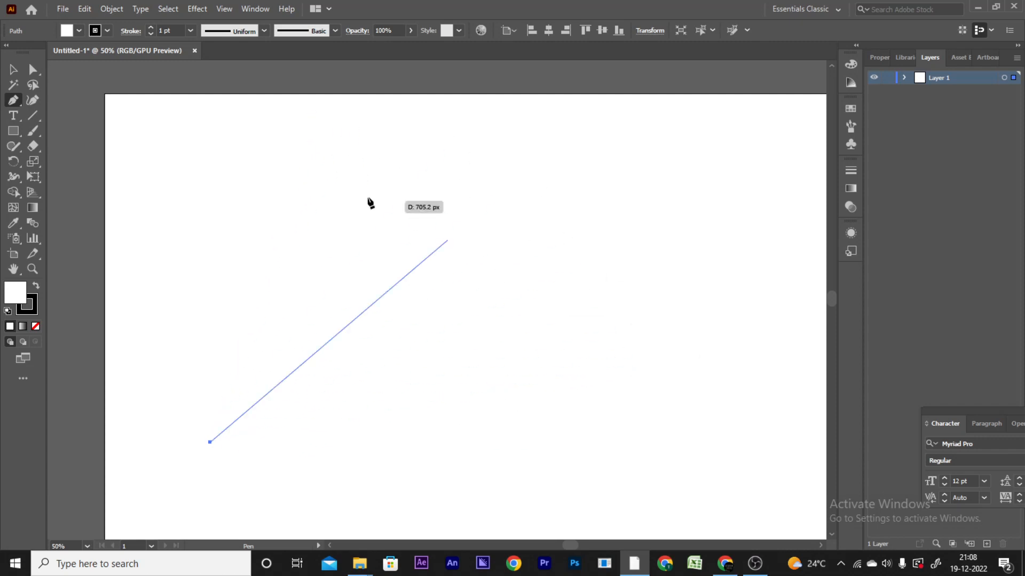
scroll(361, 231, down, 3)
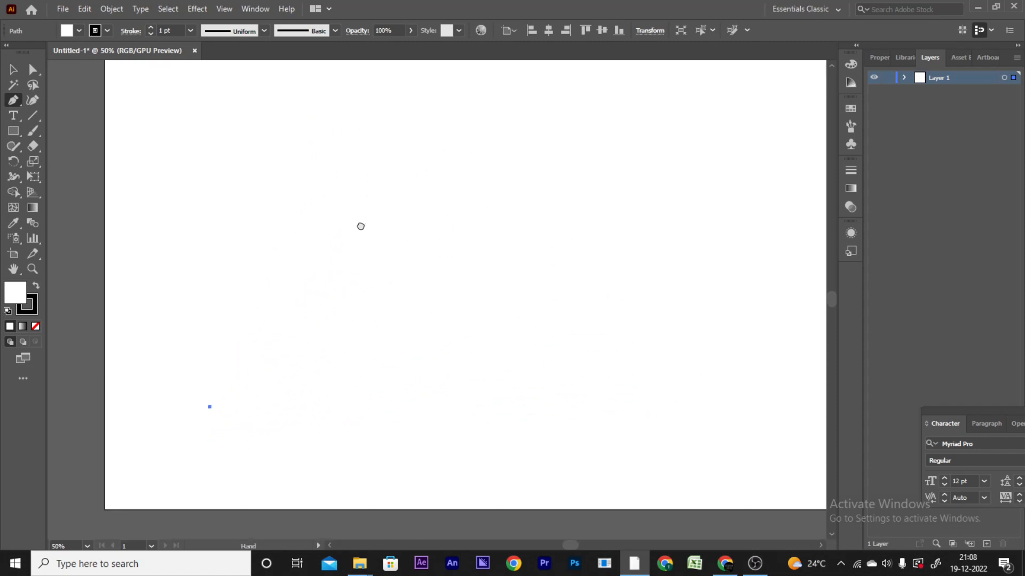
click(465, 148)
click(720, 249)
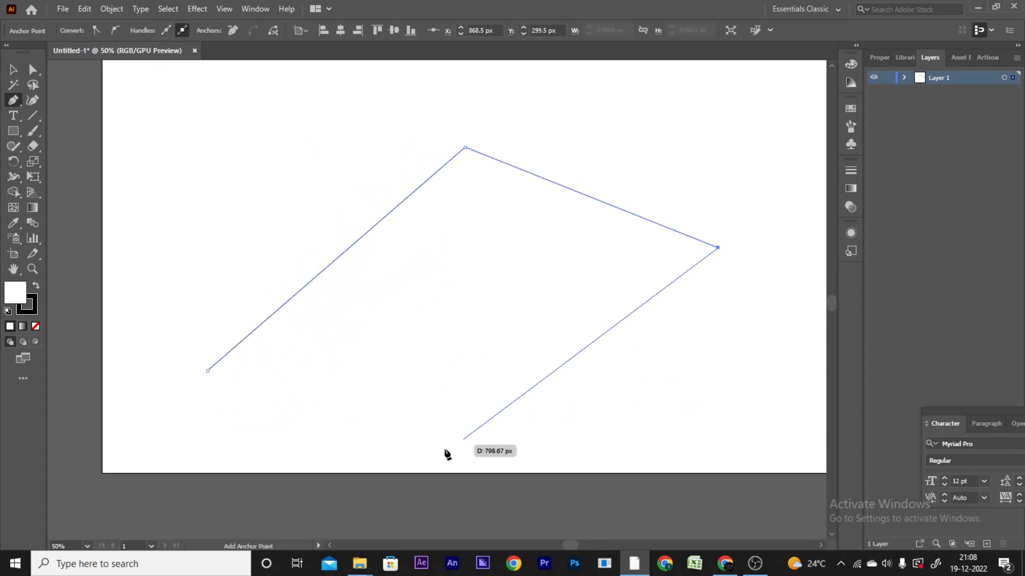
click(431, 461)
click(207, 371)
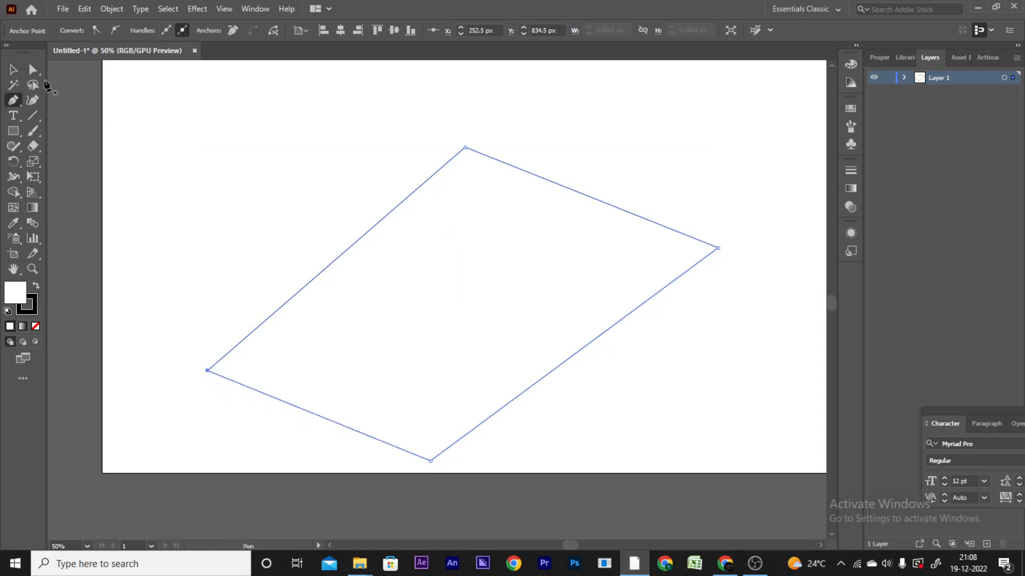
Swap the fill and stroke colours of the four-sided shape, giving it a black fill and white stroke.
click(13, 70)
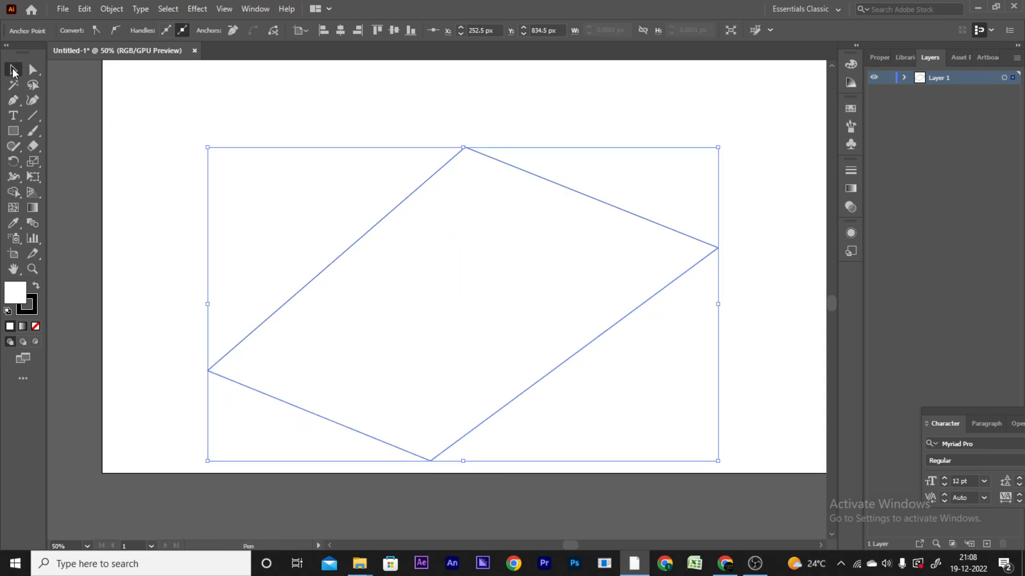
click(36, 287)
click(268, 281)
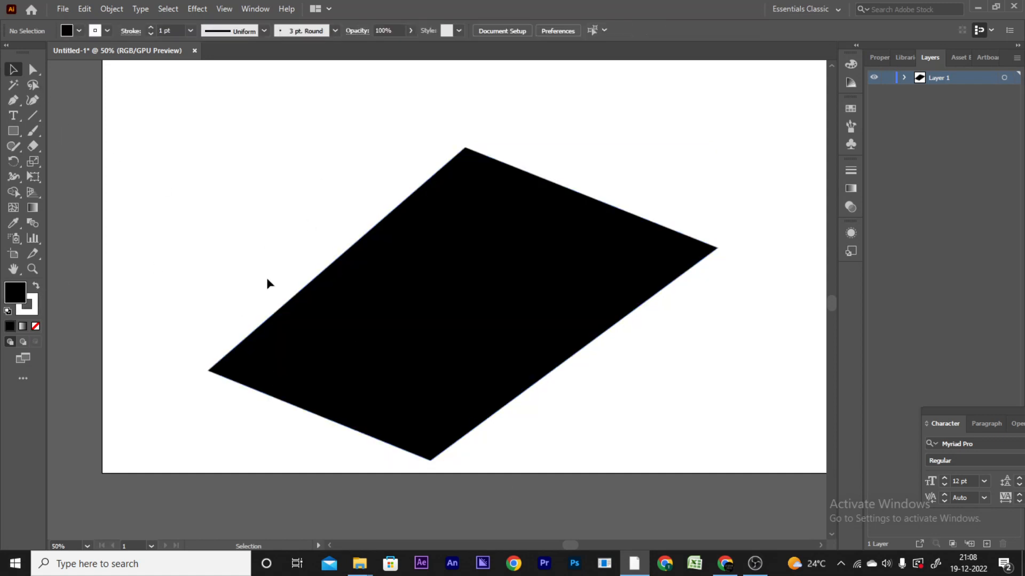
Delete the black four-sided shape from the artboard.
click(464, 336)
scroll(565, 343, up, 2)
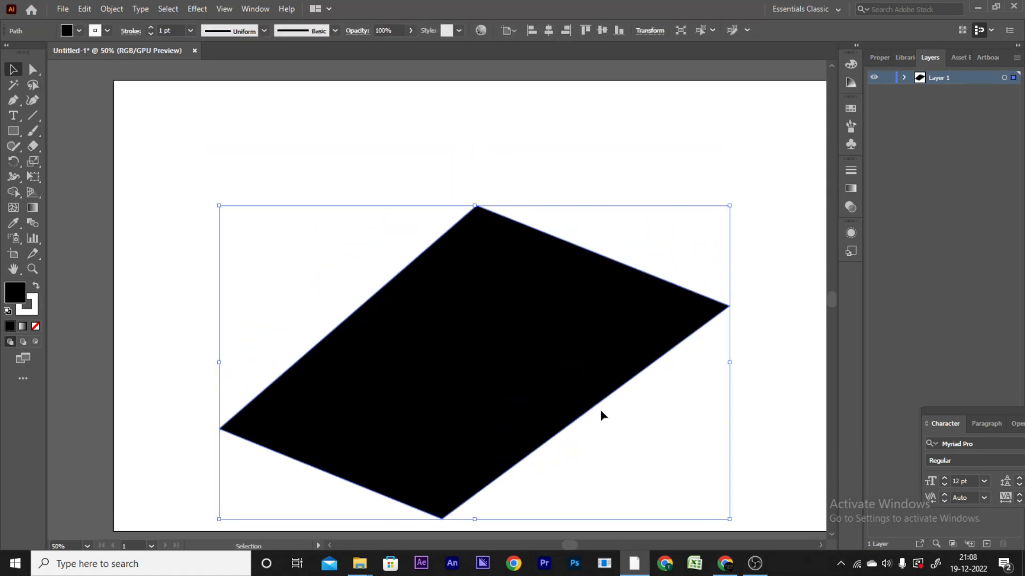
key(Delete)
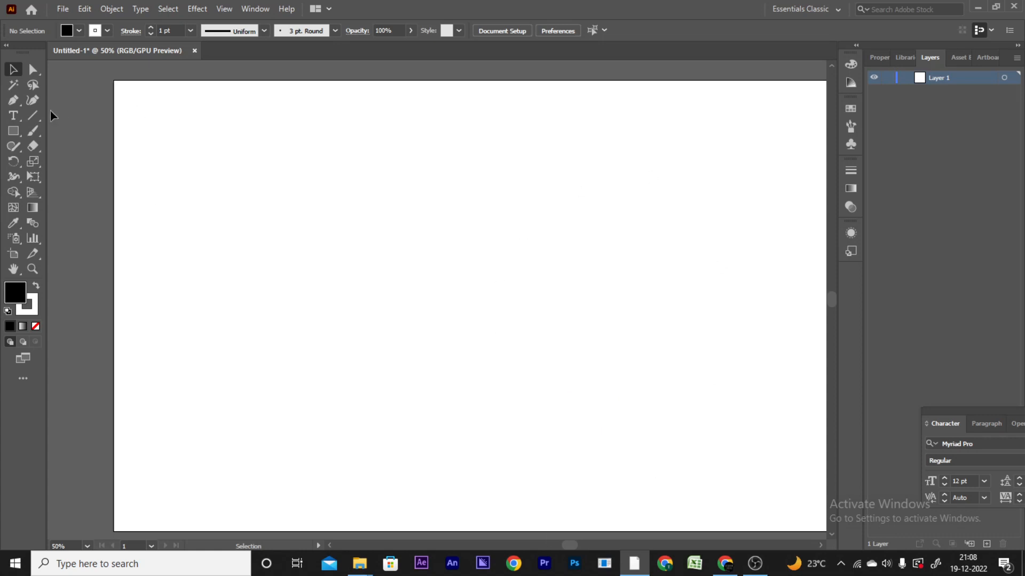
Start a tree trunk's curved left edge with the Pen tool from the artboard's bottom edge, using no fill and a black stroke.
click(12, 103)
drag(529, 348, 521, 328)
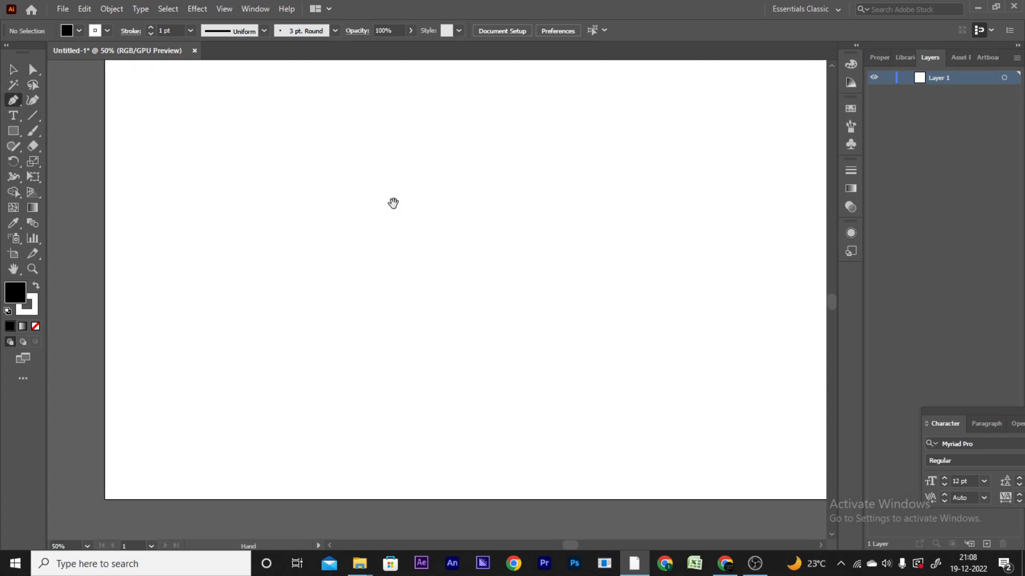
drag(394, 203, 393, 216)
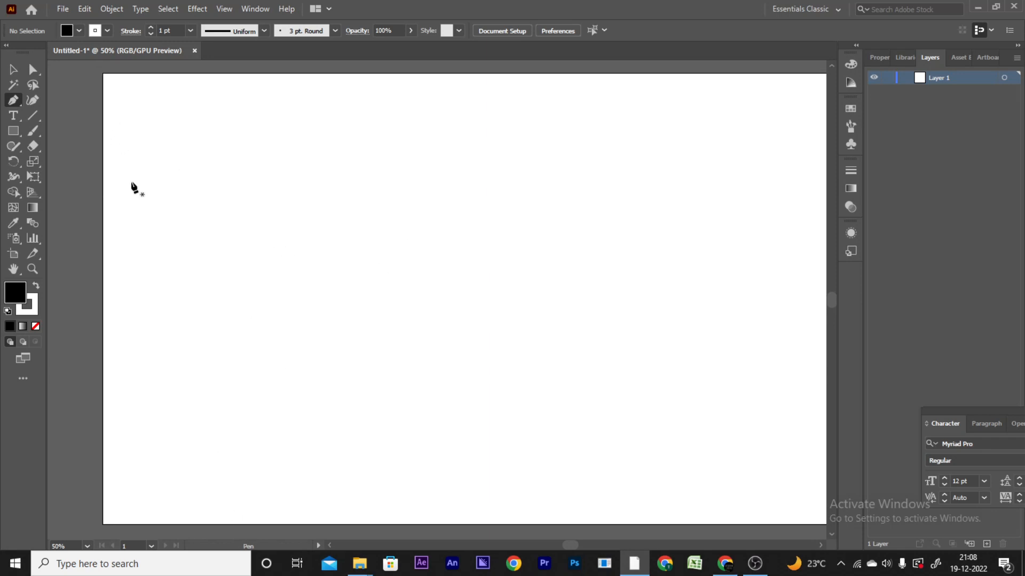
click(213, 526)
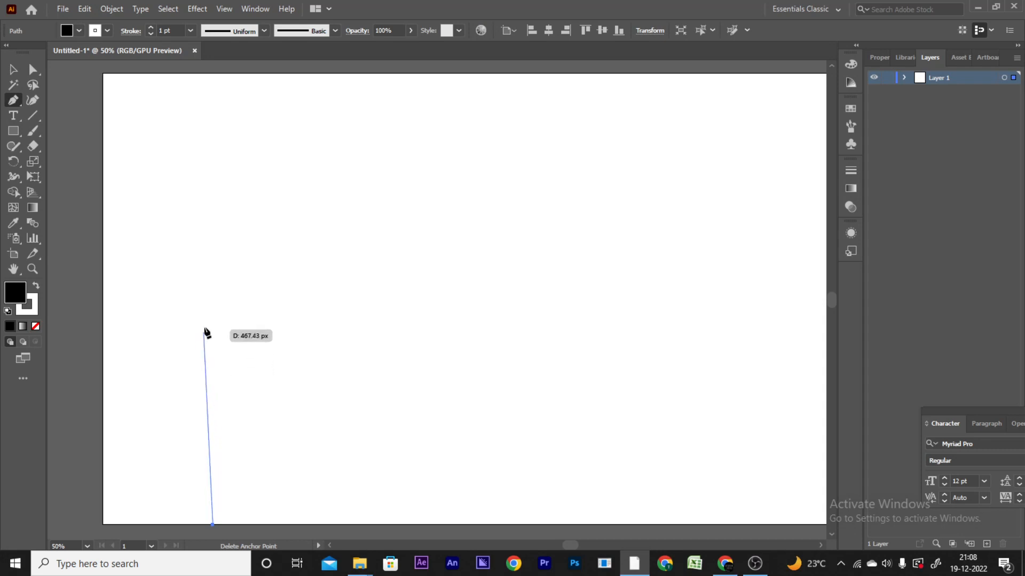
drag(204, 316, 184, 266)
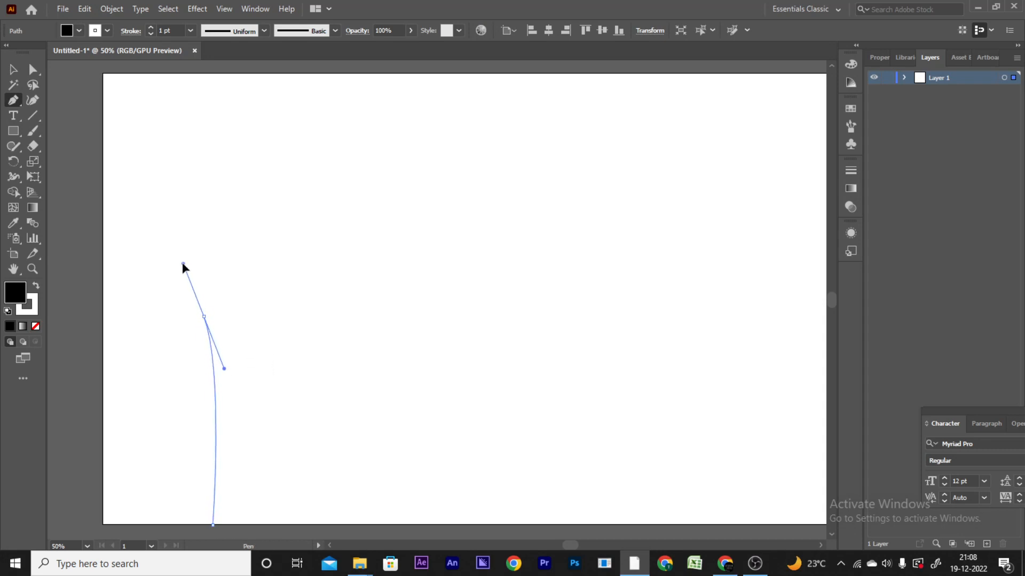
drag(182, 266, 183, 265)
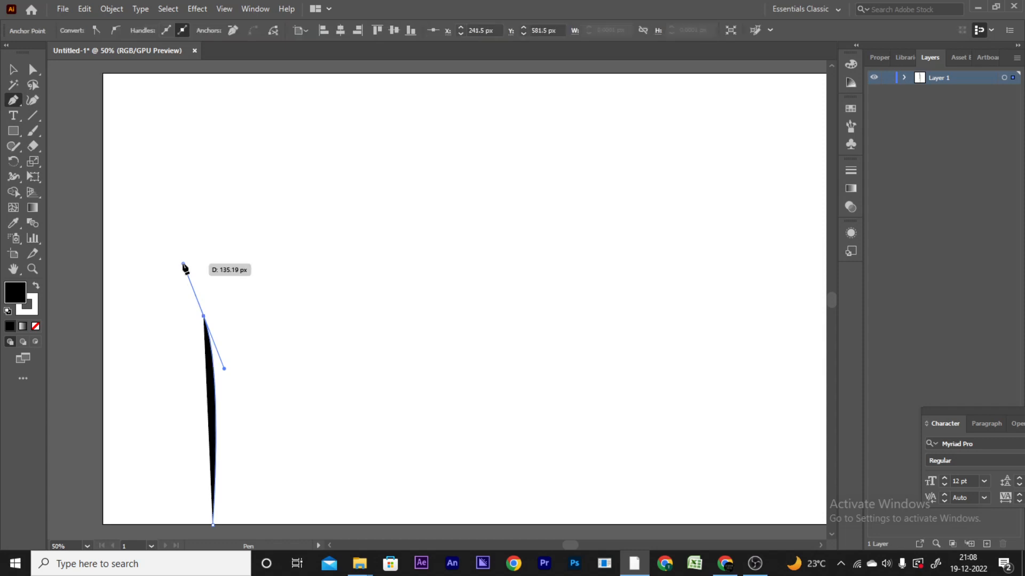
click(34, 288)
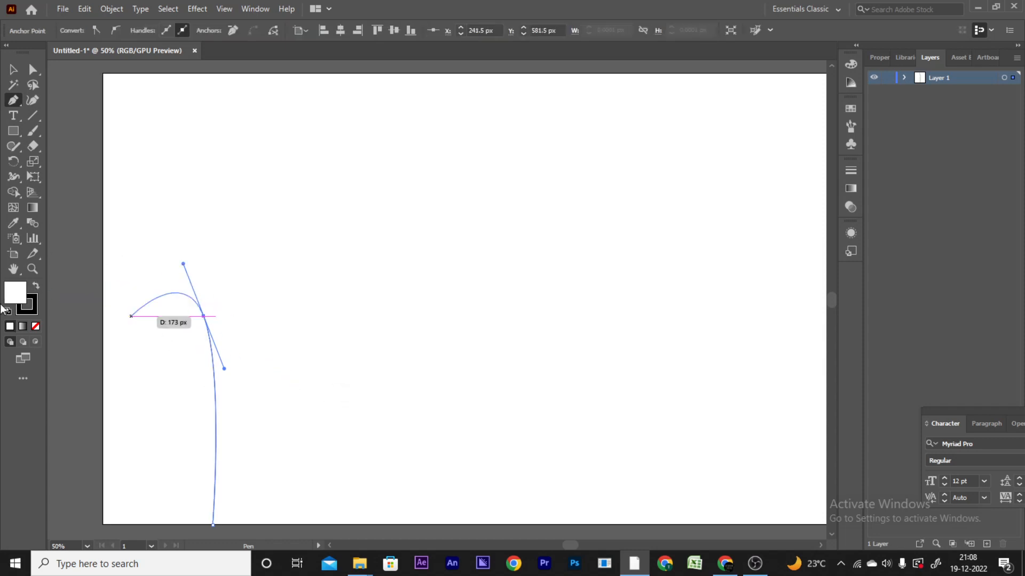
click(35, 326)
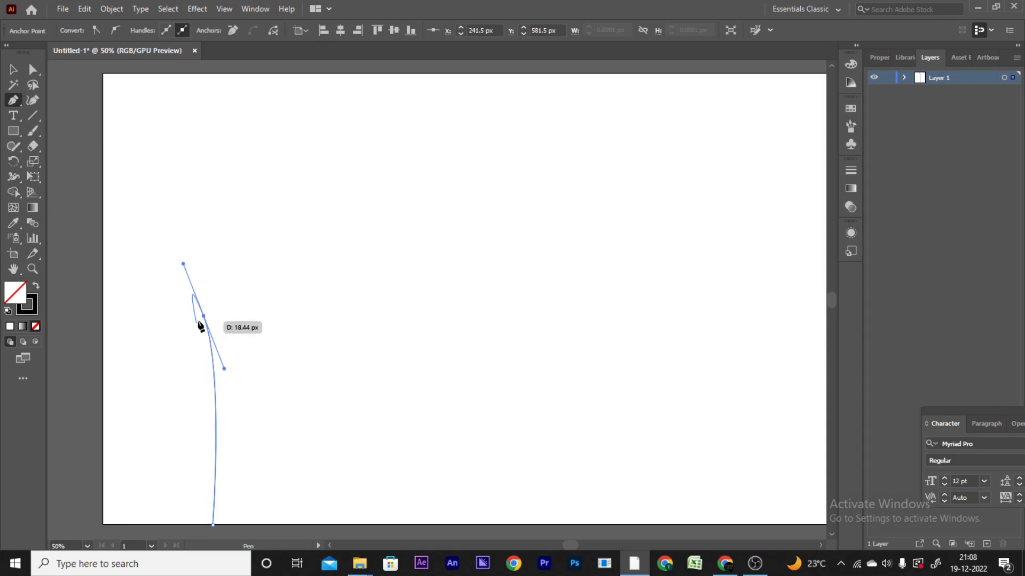
Continue the trunk path into a left branch with a pointed tip and curve it back down to a corner at the fork.
scroll(206, 273, up, 3)
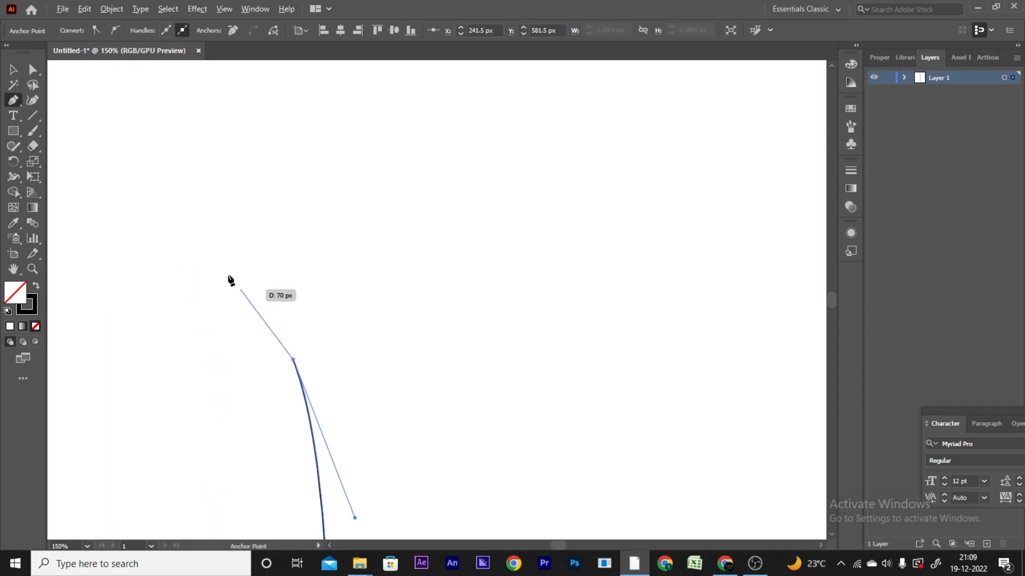
drag(220, 223, 184, 201)
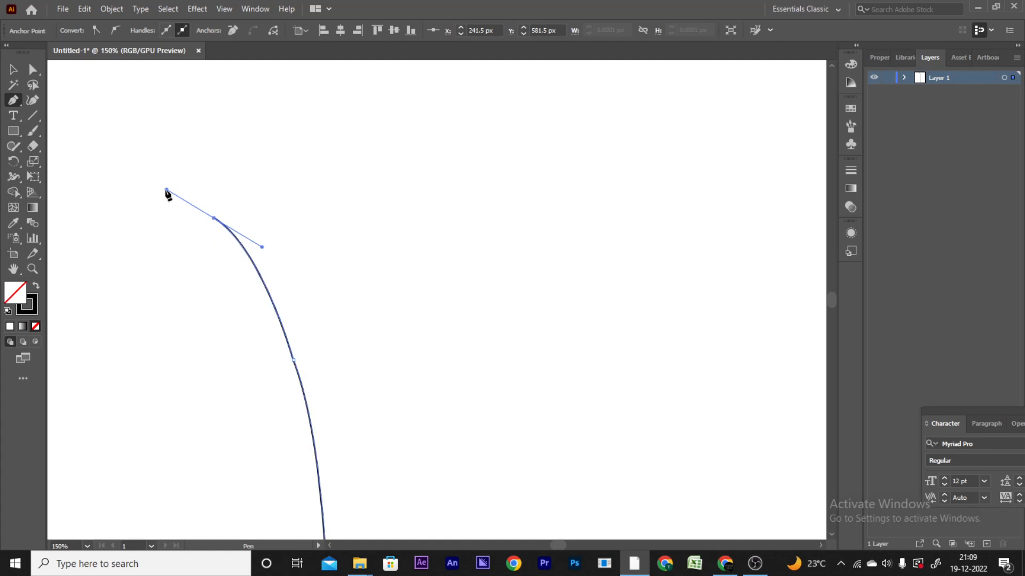
scroll(222, 211, down, 4)
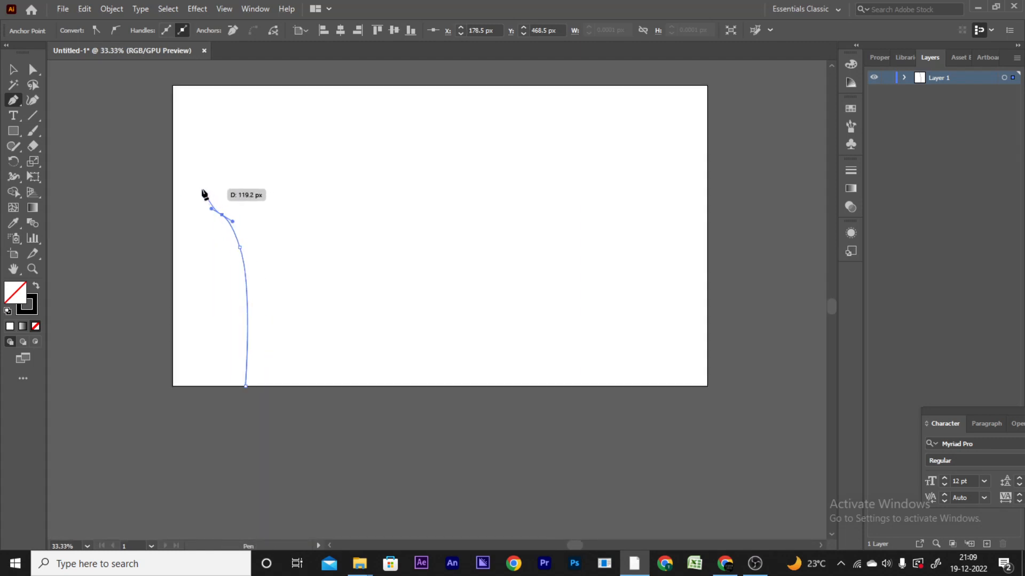
click(183, 195)
drag(260, 241, 263, 269)
scroll(254, 253, up, 3)
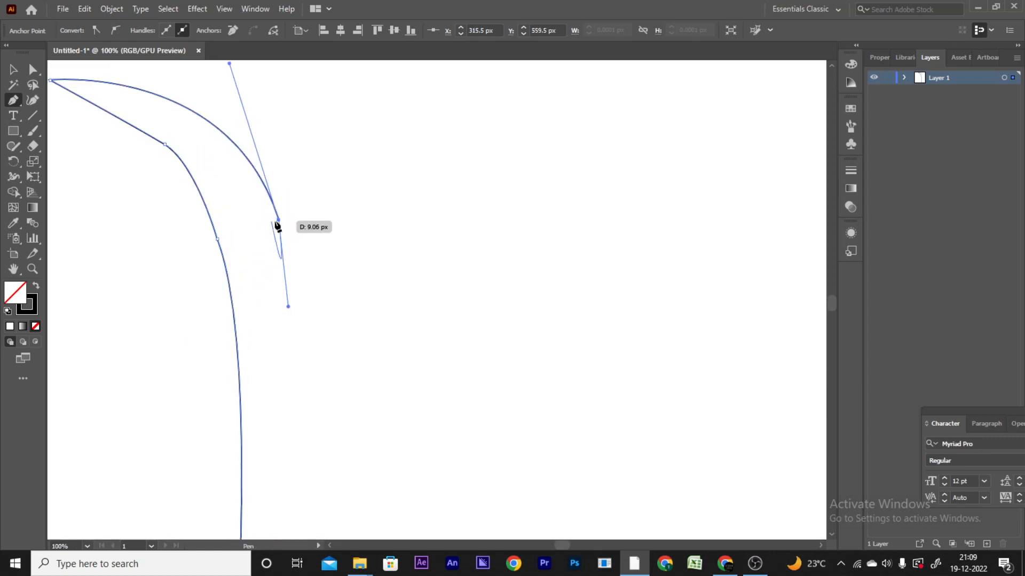
click(260, 241)
scroll(260, 241, down, 3)
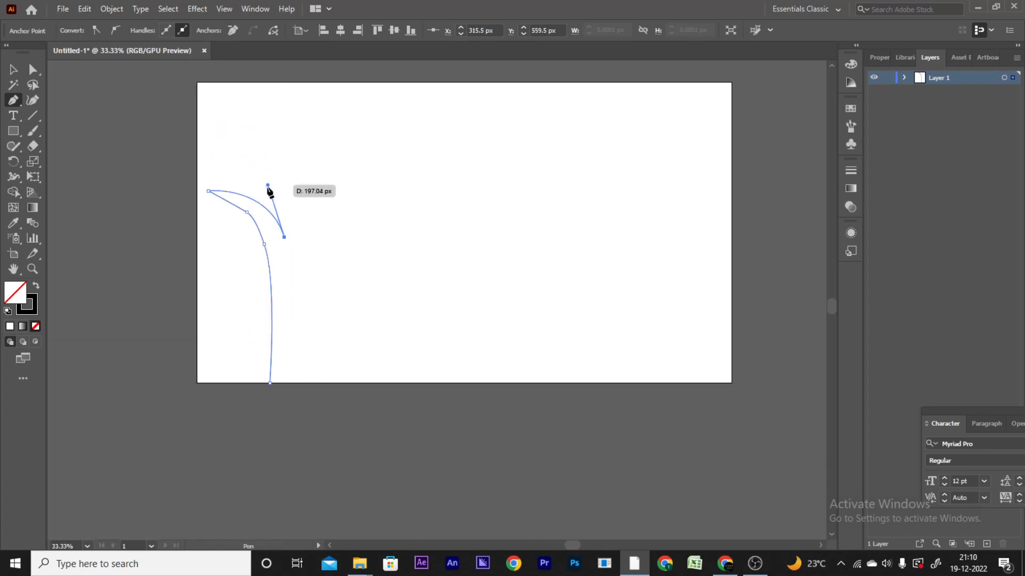
Add a narrow upright branch, bring the trunk's right edge down to the artboard's bottom edge, and close the path.
mouse_move(280, 127)
mouse_down()
mouse_move(304, 138)
mouse_move(291, 134)
mouse_up()
click(291, 131)
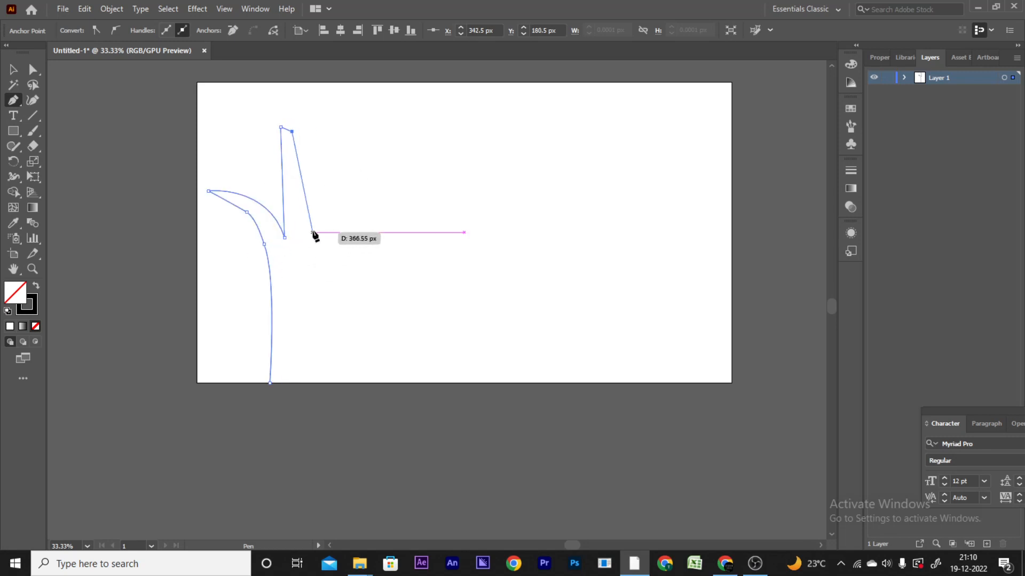
drag(302, 232, 310, 238)
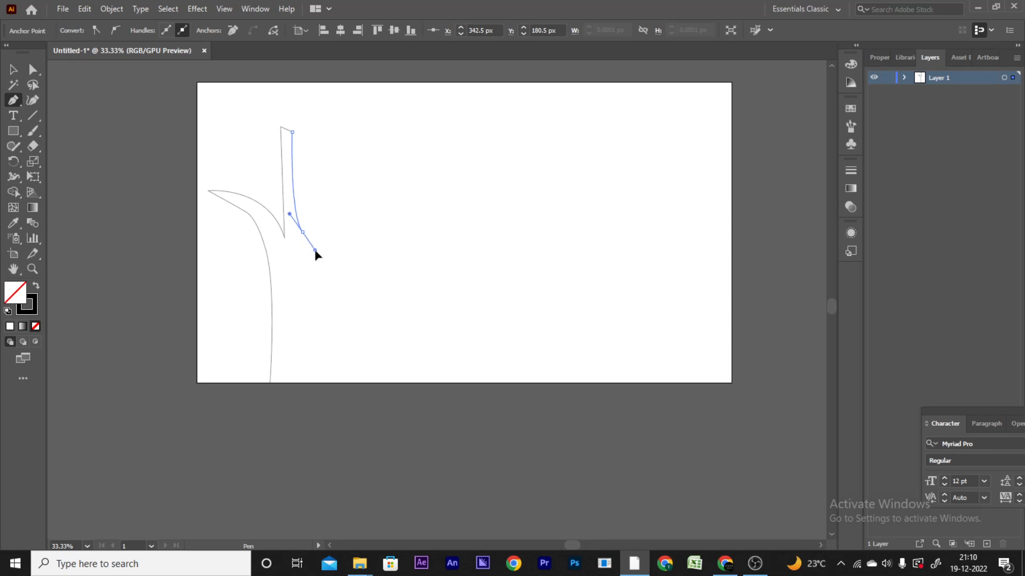
drag(302, 248, 301, 247)
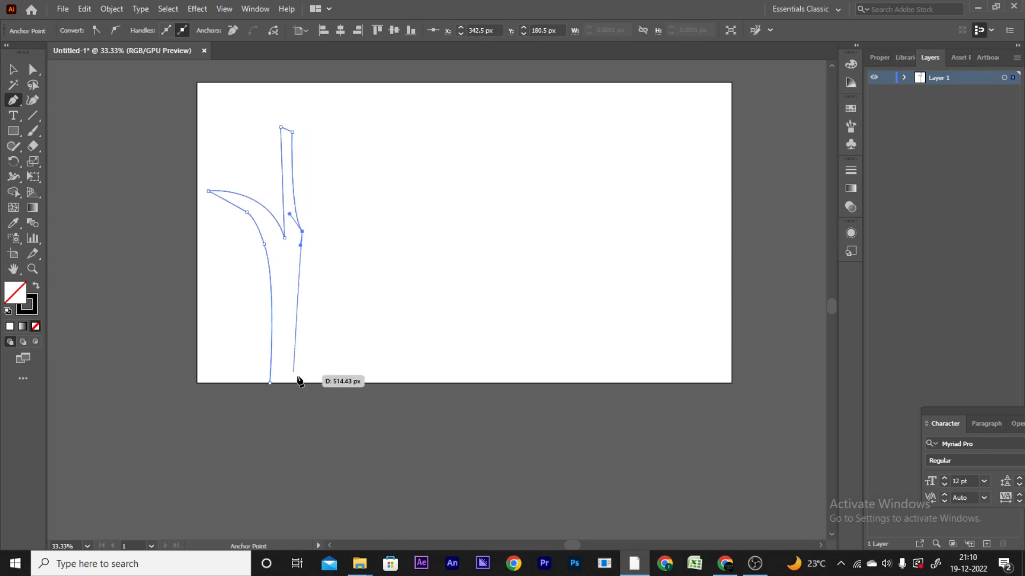
drag(310, 386, 309, 385)
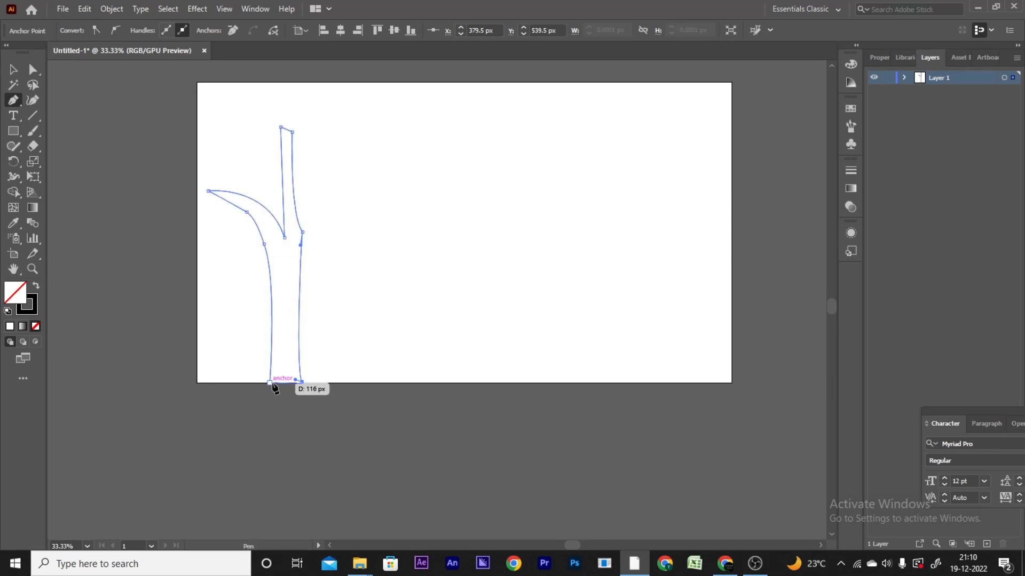
click(270, 383)
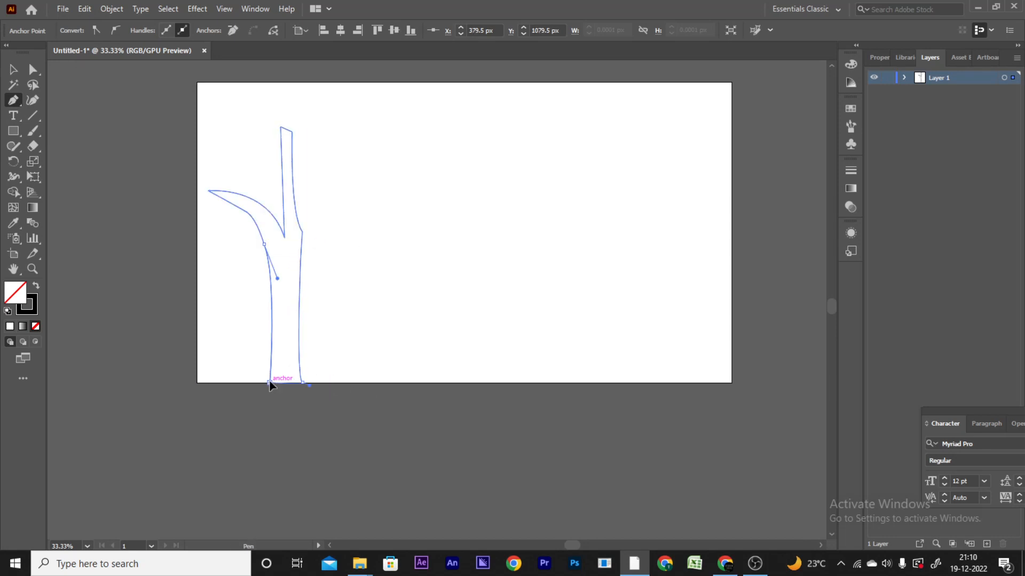
Set the tree trunk outline's stroke weight to 5 pt.
click(15, 71)
click(354, 214)
click(300, 231)
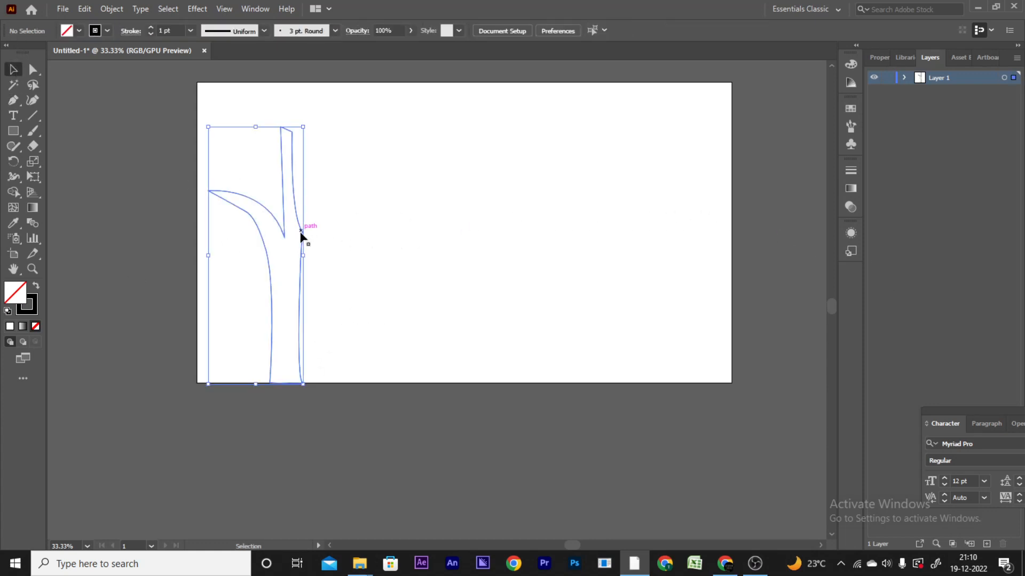
click(152, 28)
click(151, 28)
click(152, 28)
click(152, 28)
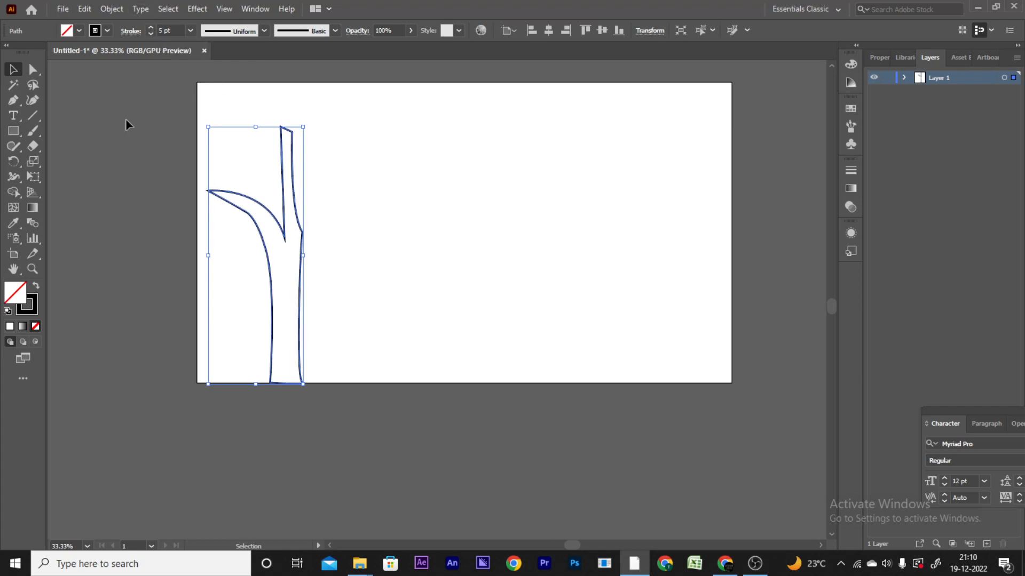
click(195, 327)
Remove the stroke from the tree trunk shape.
click(277, 229)
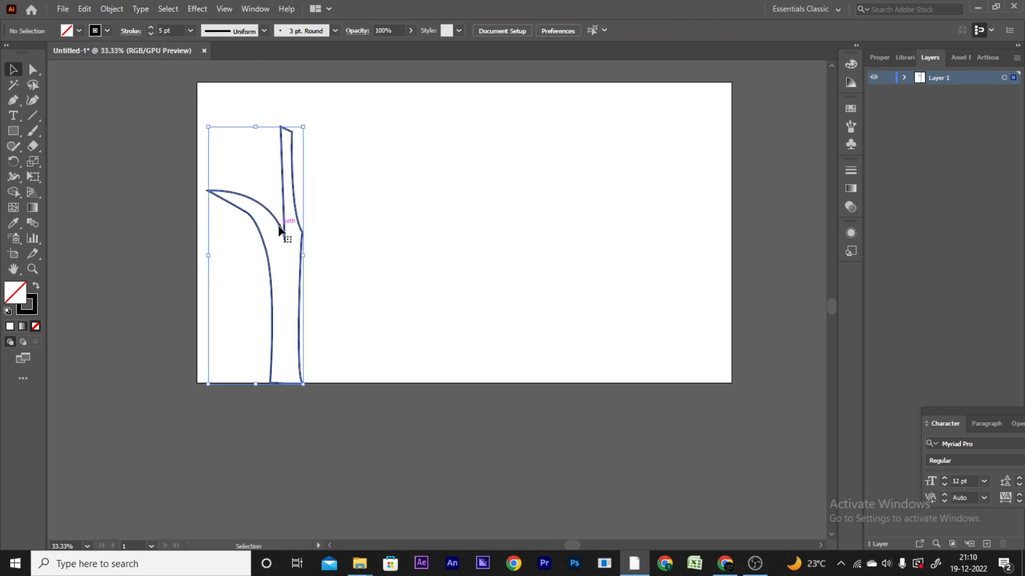
click(27, 311)
click(35, 328)
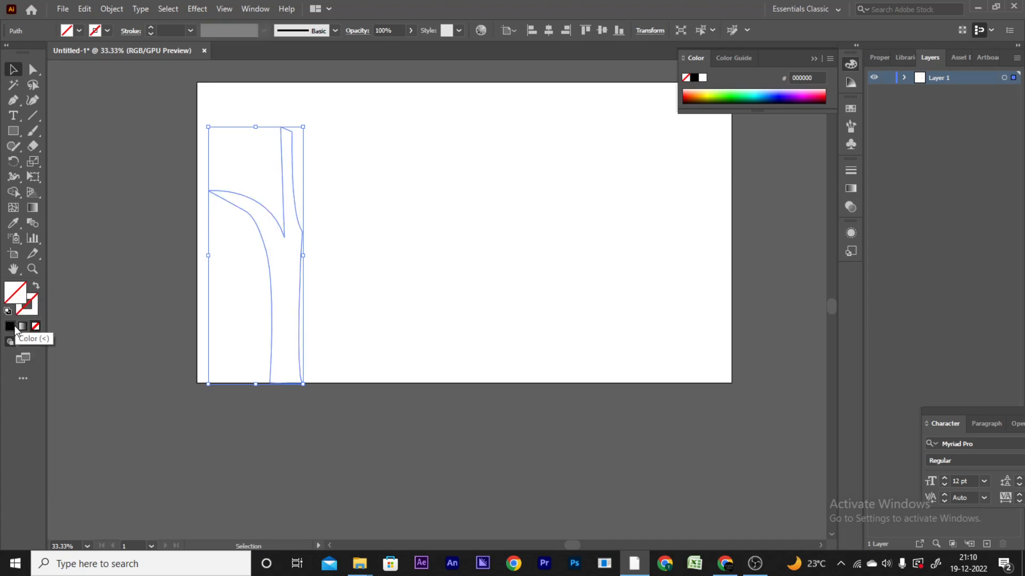
Fill the tree trunk shape with dark red, hex 5a0a0a.
double_click(16, 298)
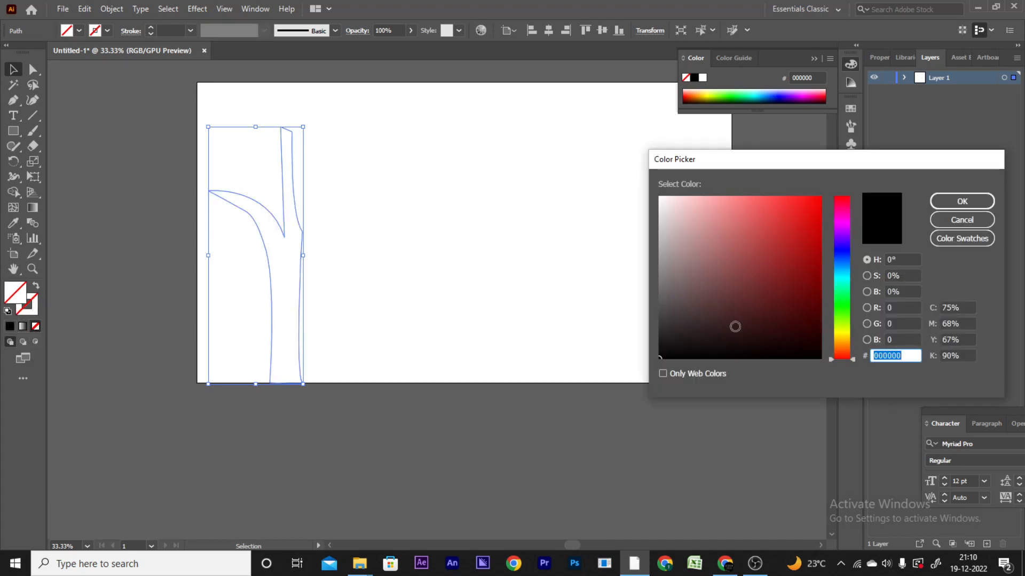
drag(759, 326, 805, 299)
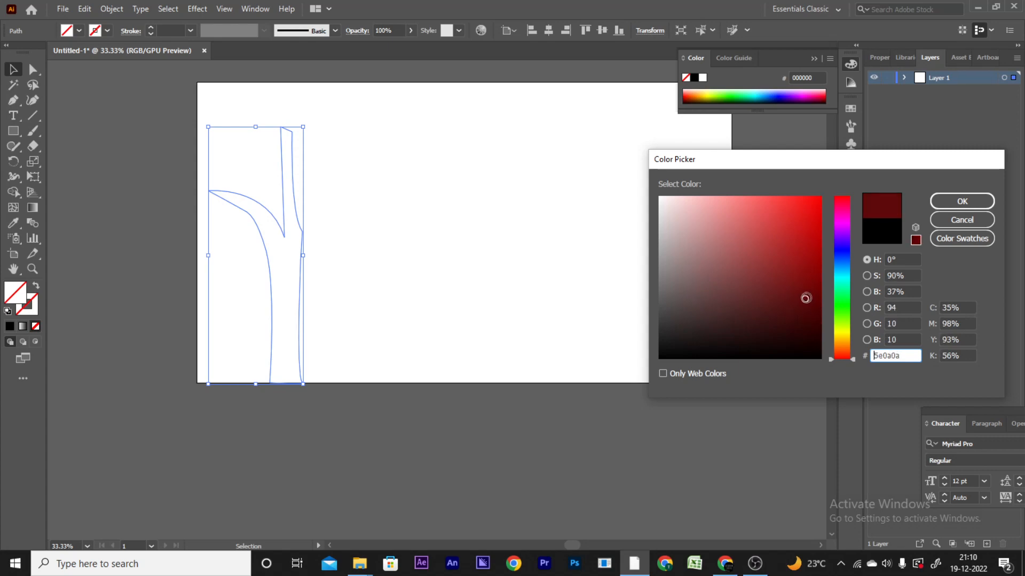
click(953, 205)
click(99, 223)
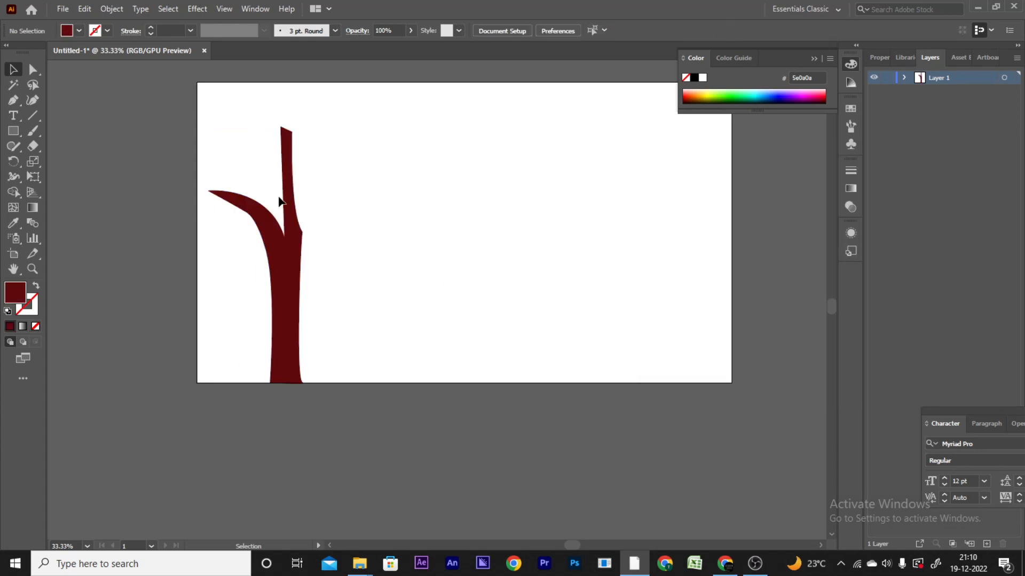
Move the tree trunk from the artboard's edge to its middle, keeping its base on the artboard's lower edge.
scroll(278, 201, up, 2)
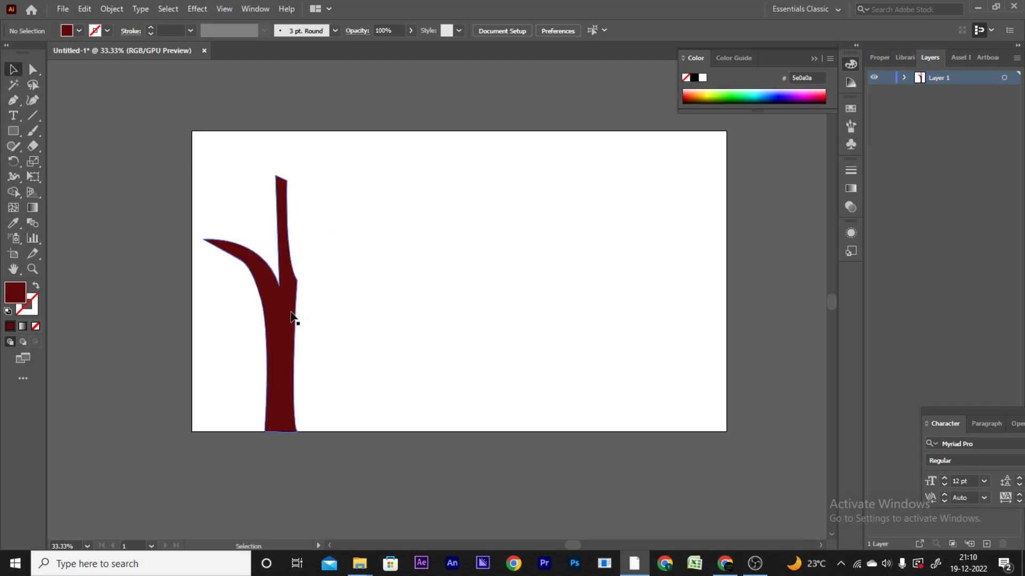
drag(292, 320, 464, 312)
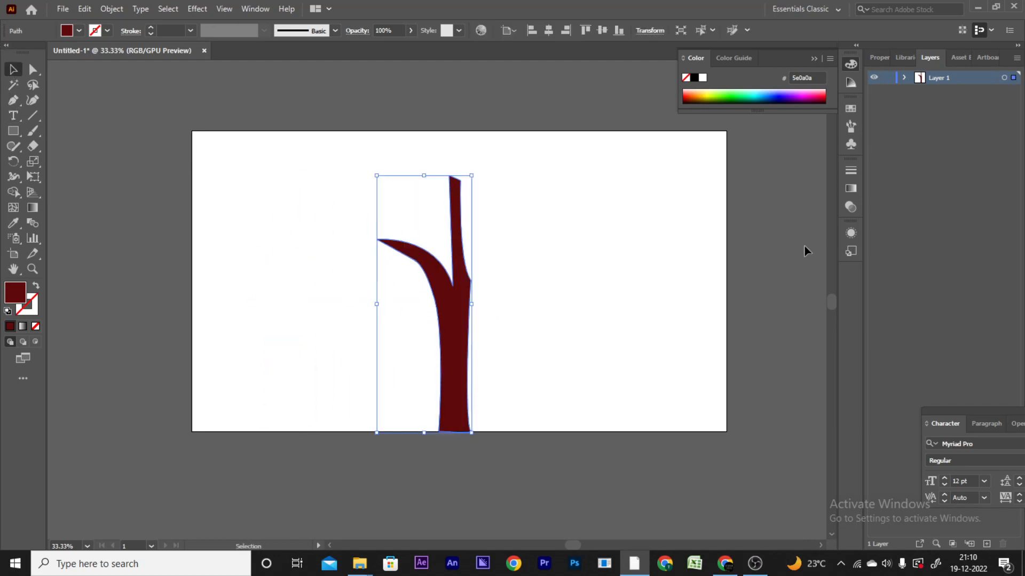
click(804, 245)
drag(587, 257, 513, 251)
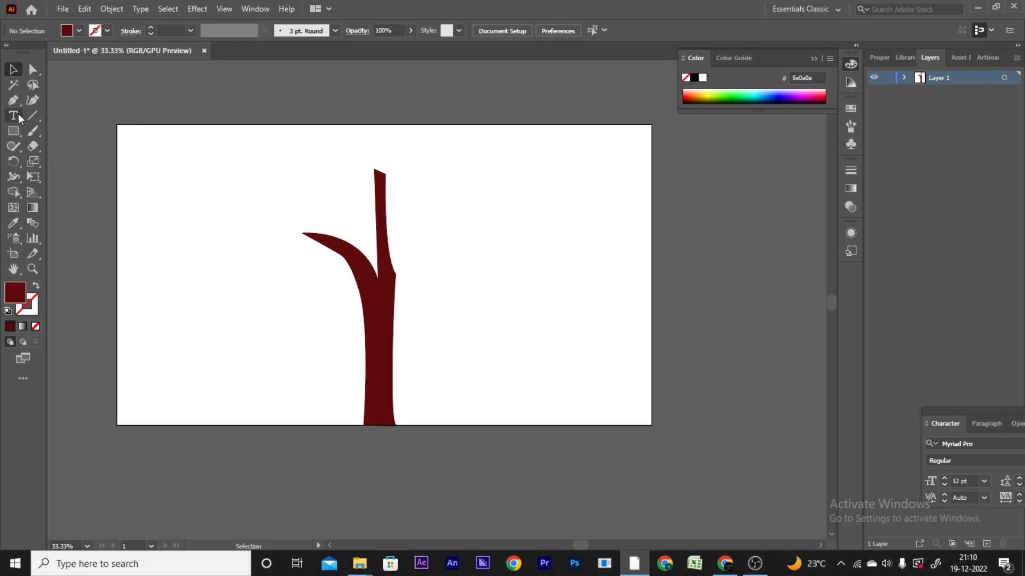
Draw a wavy foliage outline with the Pen tool from the trunk's left edge around the branches, with no fill and a dark red stroke.
click(12, 100)
scroll(320, 304, up, 1)
scroll(400, 332, down, 2)
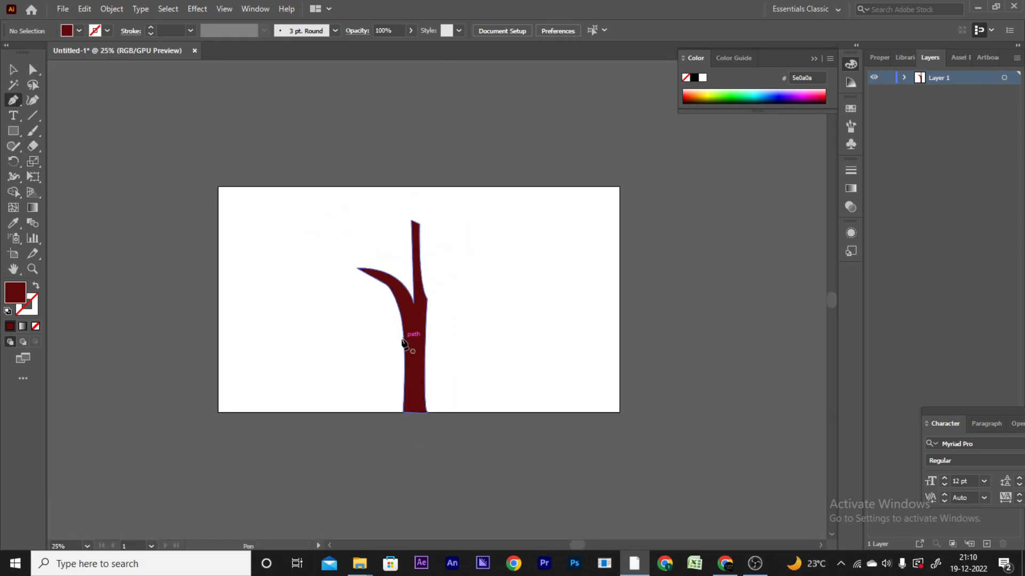
click(404, 342)
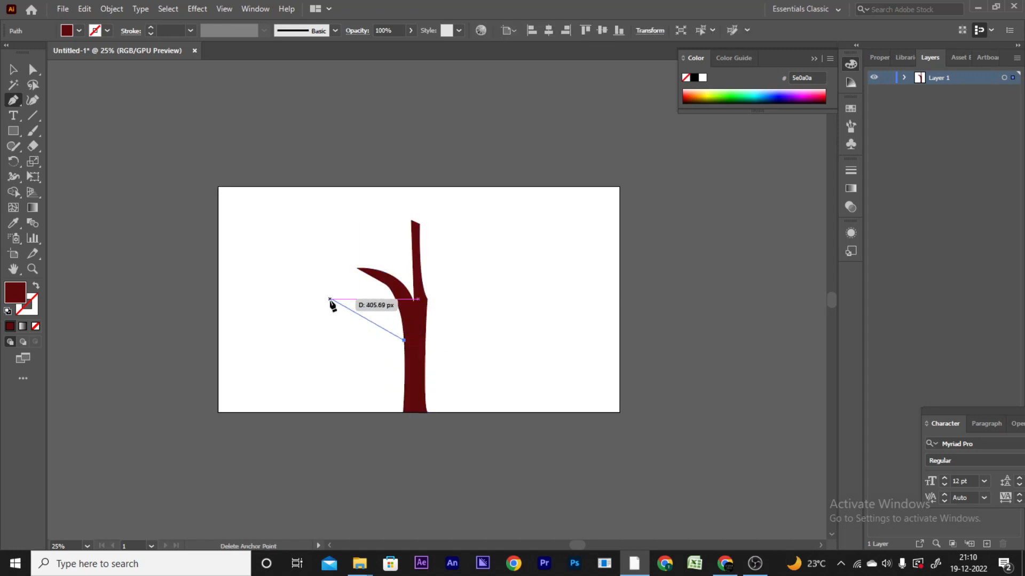
drag(330, 299, 314, 253)
drag(347, 214, 467, 325)
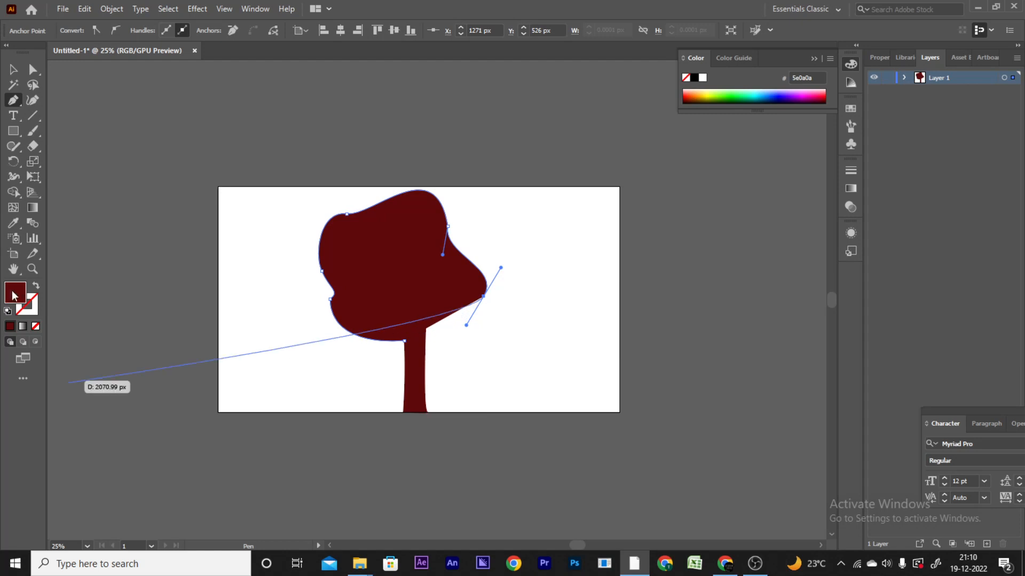
click(35, 287)
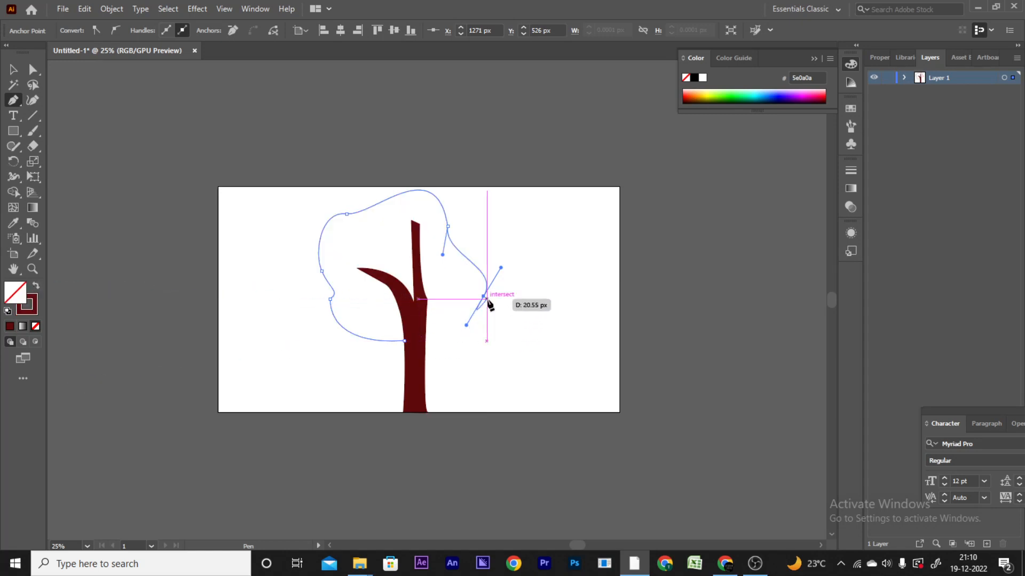
drag(484, 295, 513, 305)
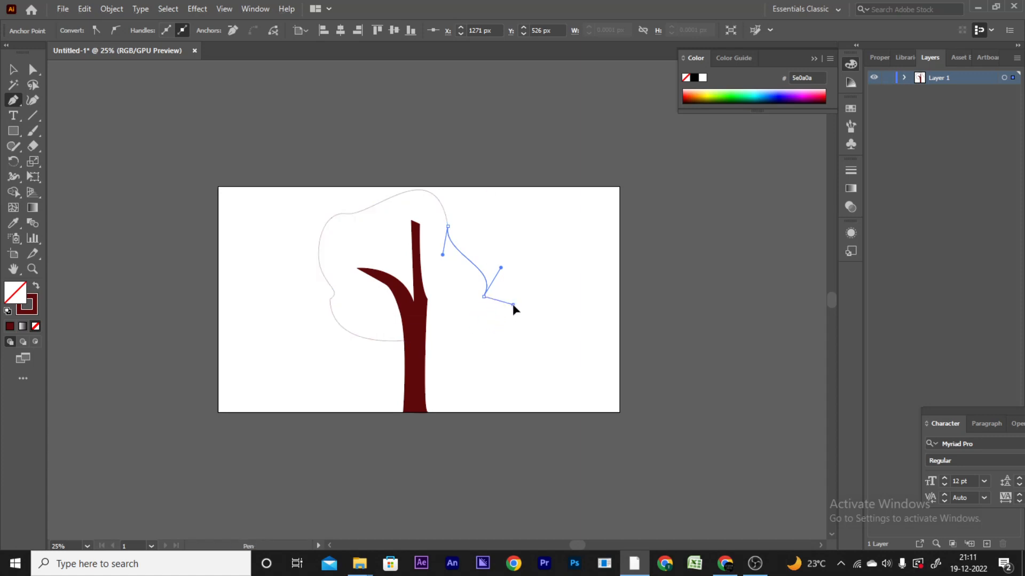
click(570, 329)
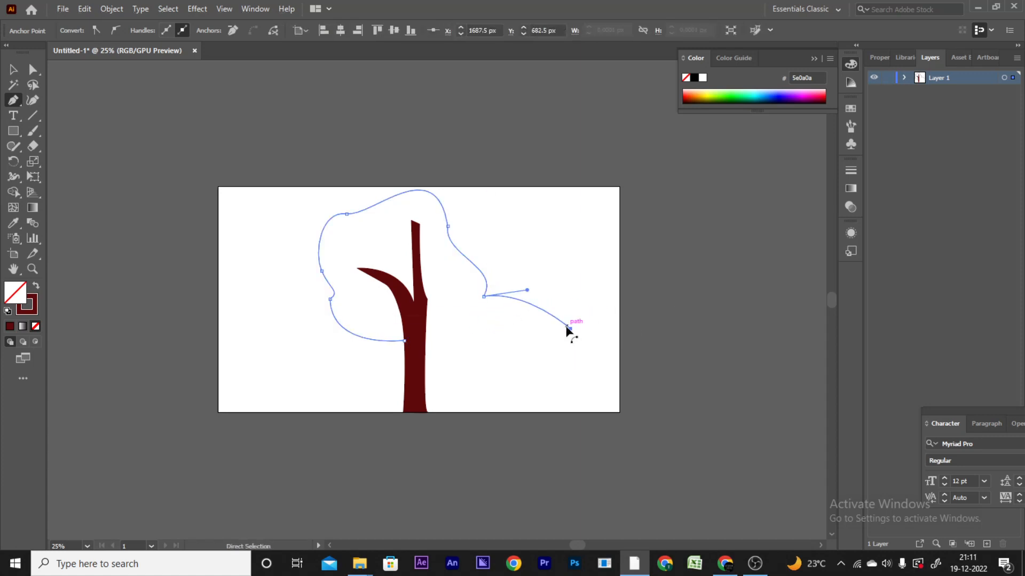
key(ctrl+z)
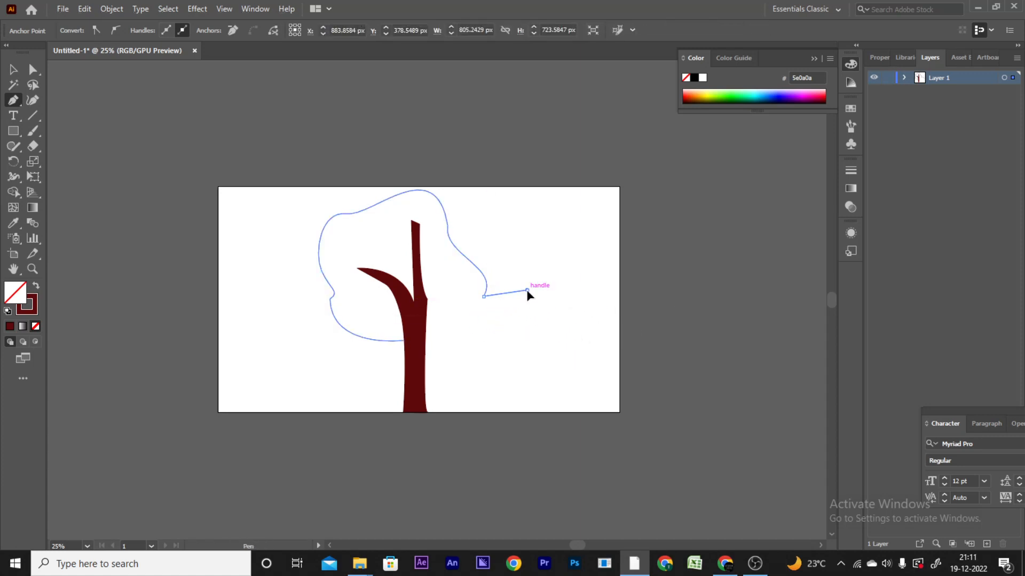
drag(527, 290, 501, 335)
key(ctrl+z)
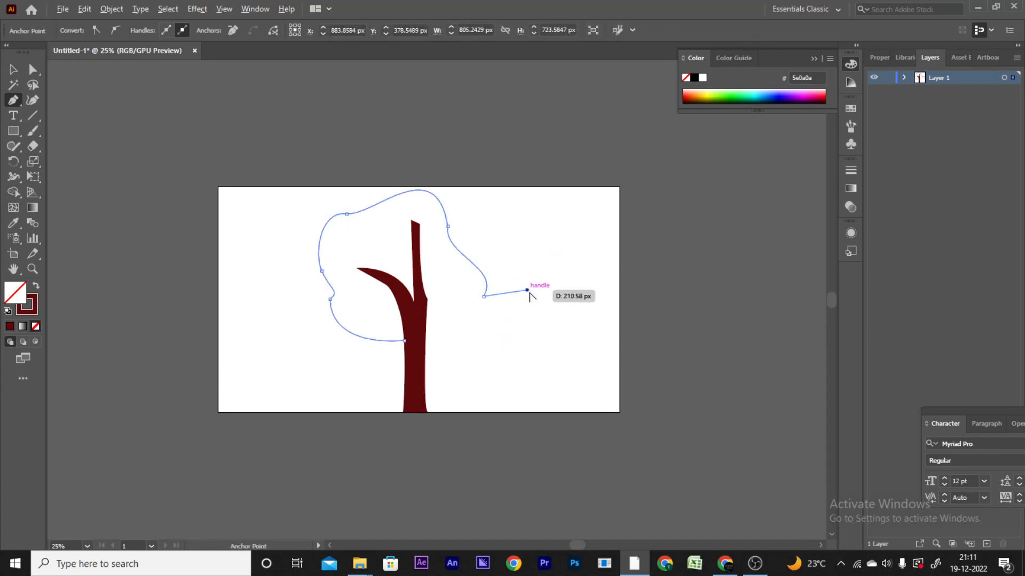
Redirect the last anchor's handle downward, continue the foliage outline to the trunk's right edge, and close it at its starting anchor.
drag(527, 292, 515, 300)
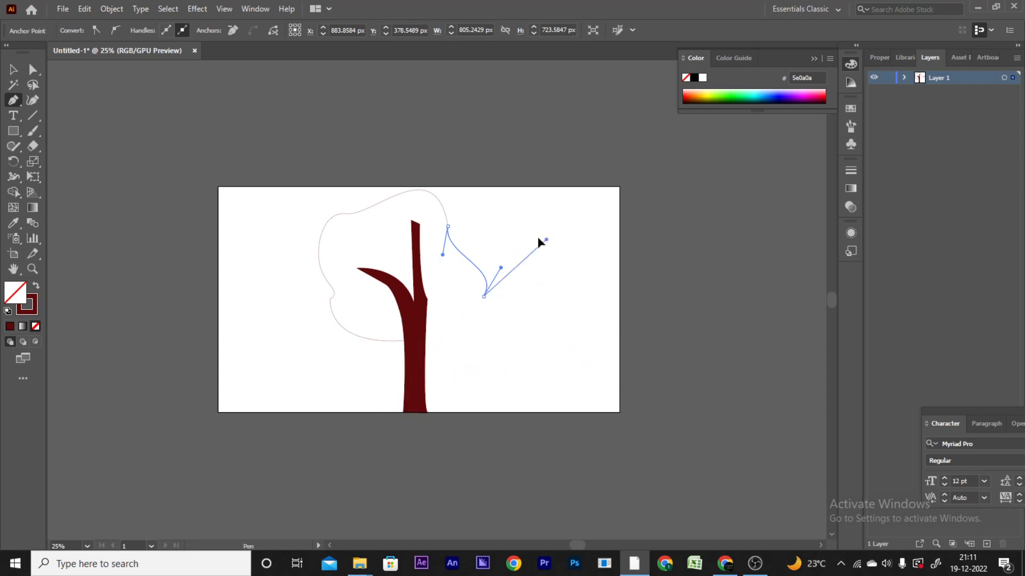
click(484, 296)
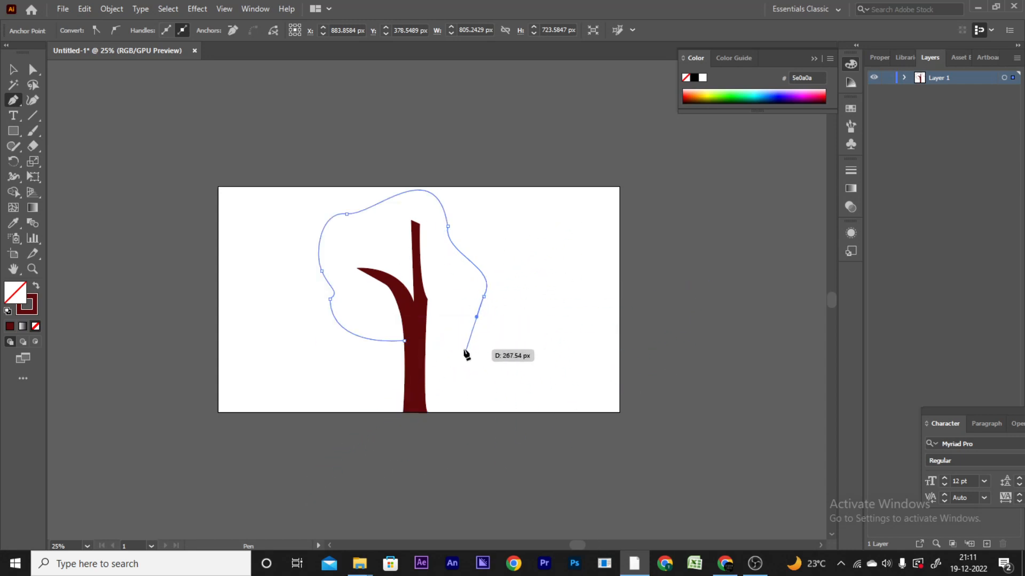
drag(455, 334, 437, 332)
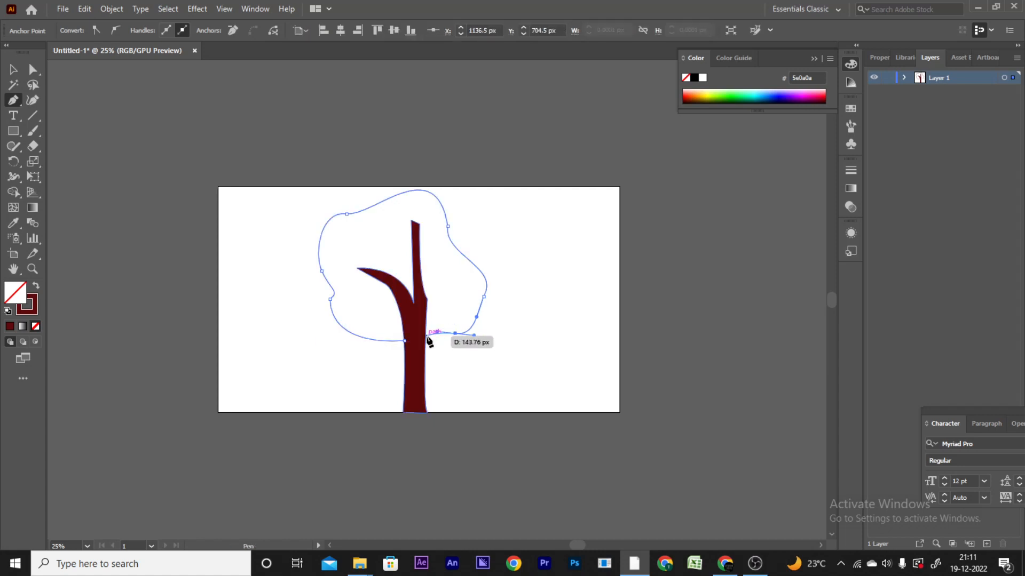
click(426, 336)
scroll(424, 342, up, 4)
click(372, 324)
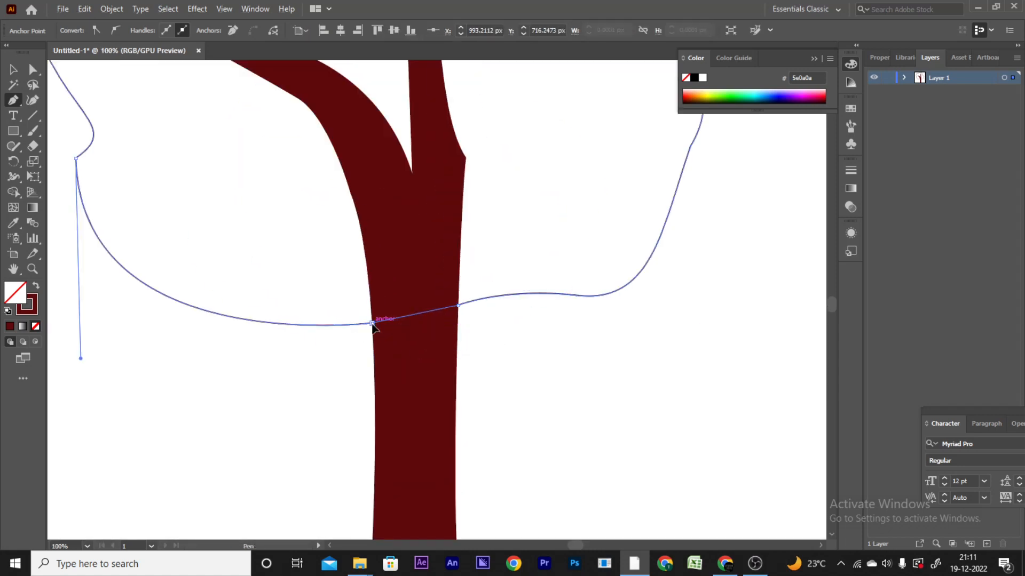
Fill the foliage shape with green, hex 0d9302.
scroll(575, 344, down, 3)
click(11, 70)
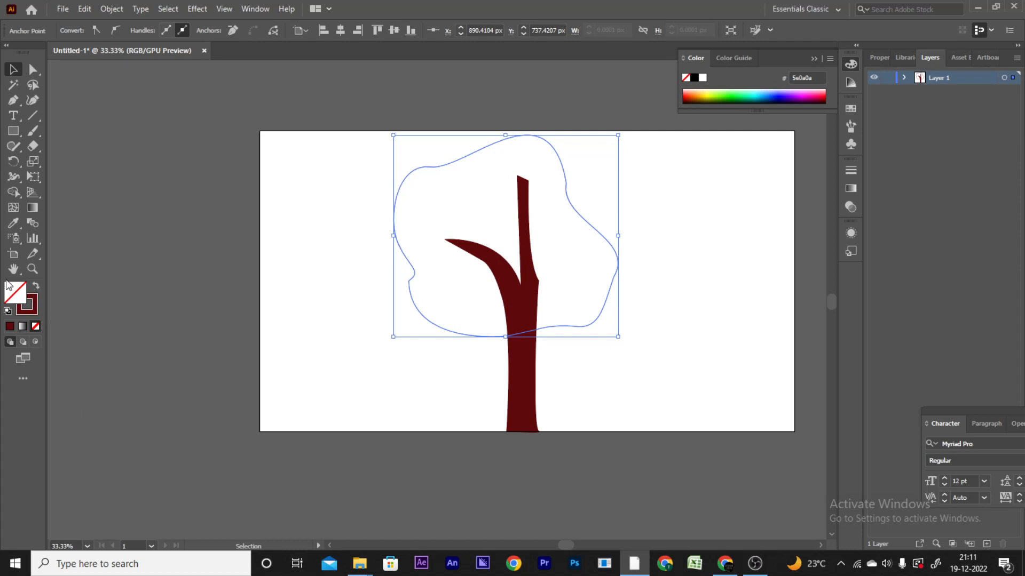
click(22, 302)
double_click(15, 293)
click(842, 310)
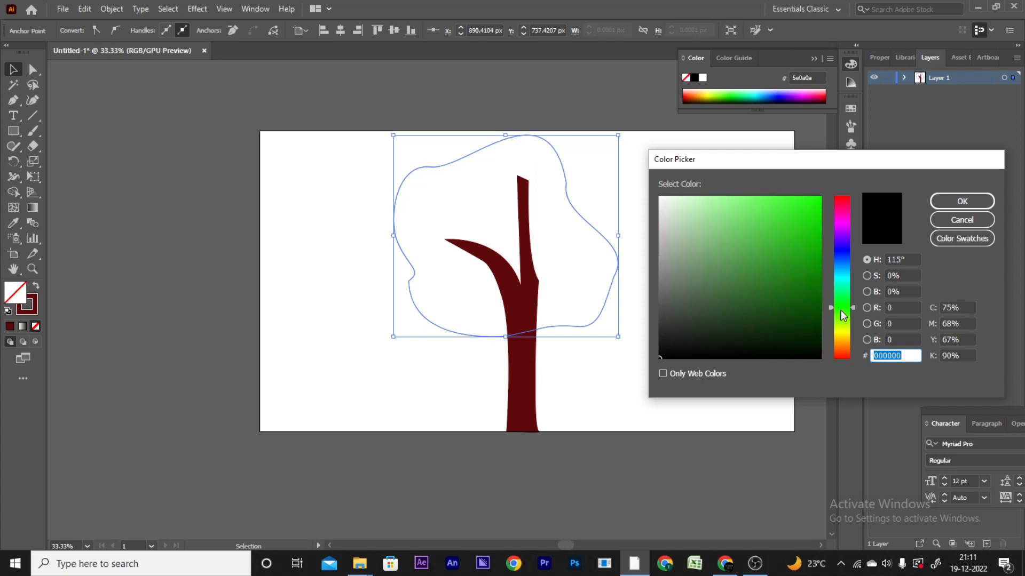
click(786, 253)
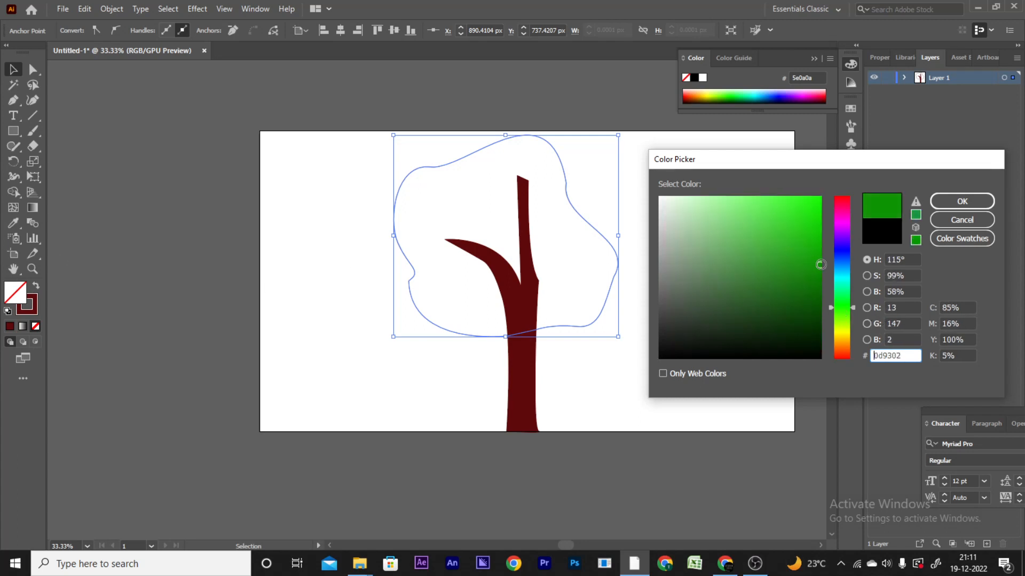
click(962, 201)
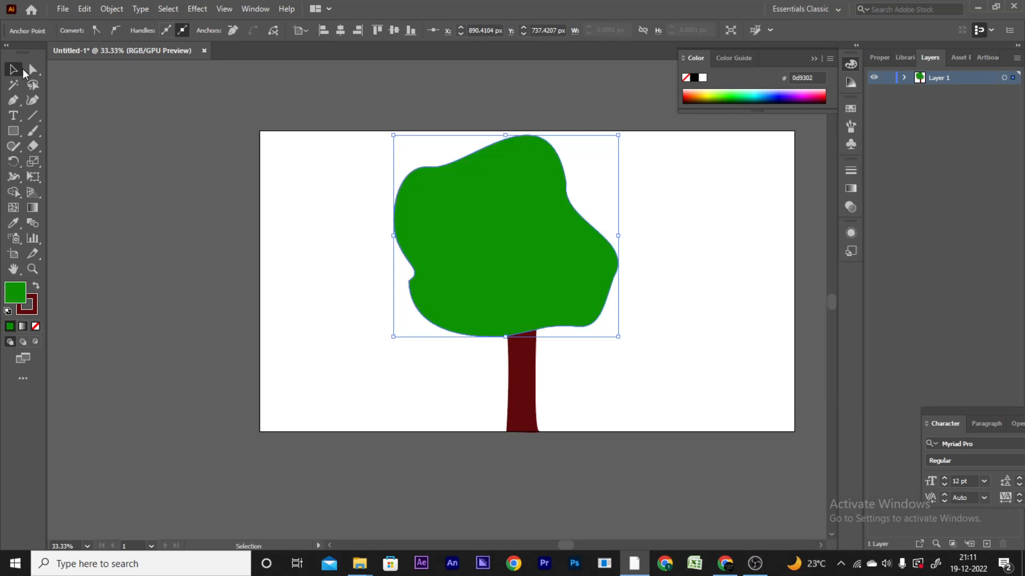
Arrange the tree trunk in front of the green foliage shape.
click(608, 499)
click(526, 404)
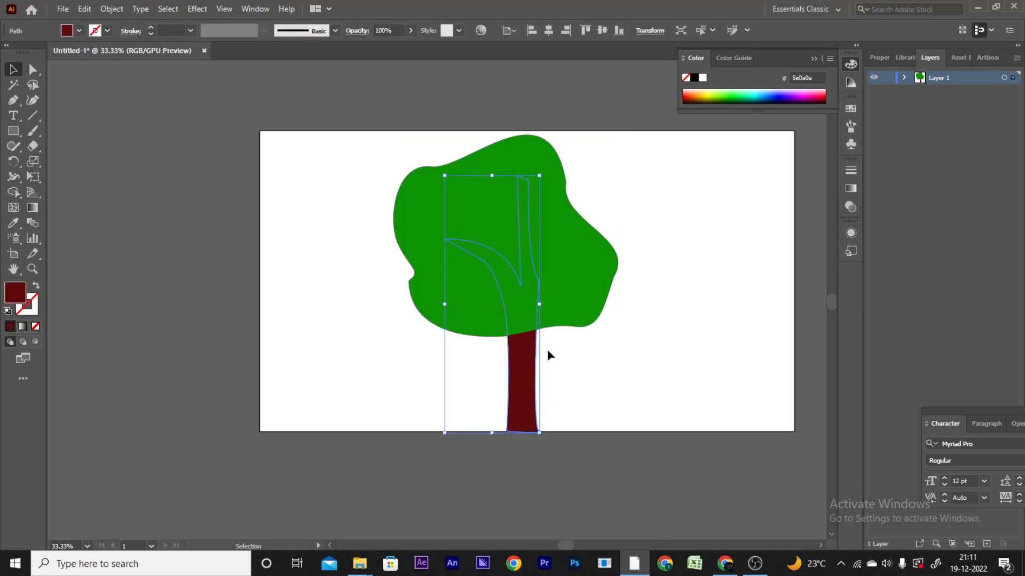
right_click(518, 376)
click(352, 380)
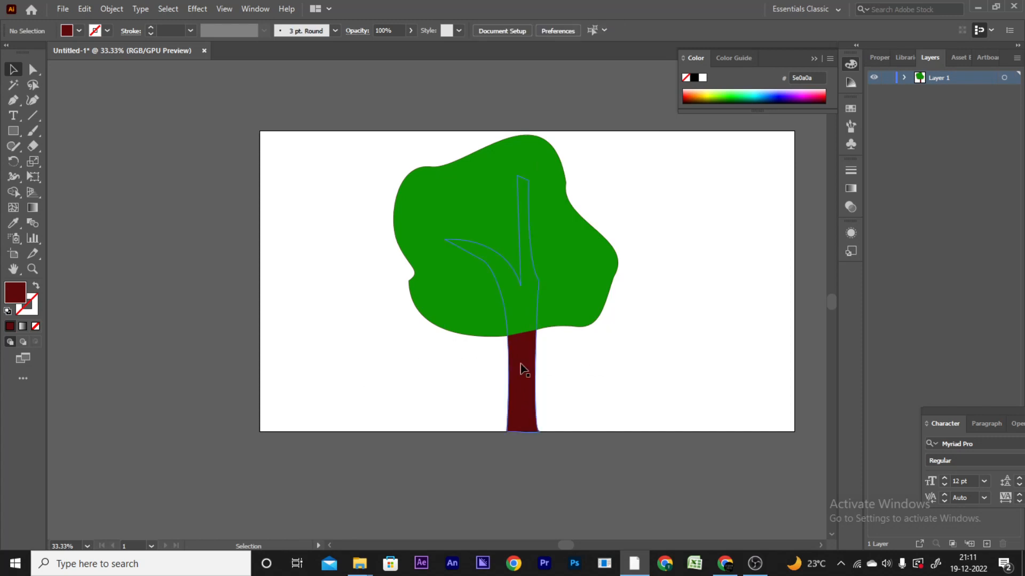
click(522, 366)
right_click(521, 365)
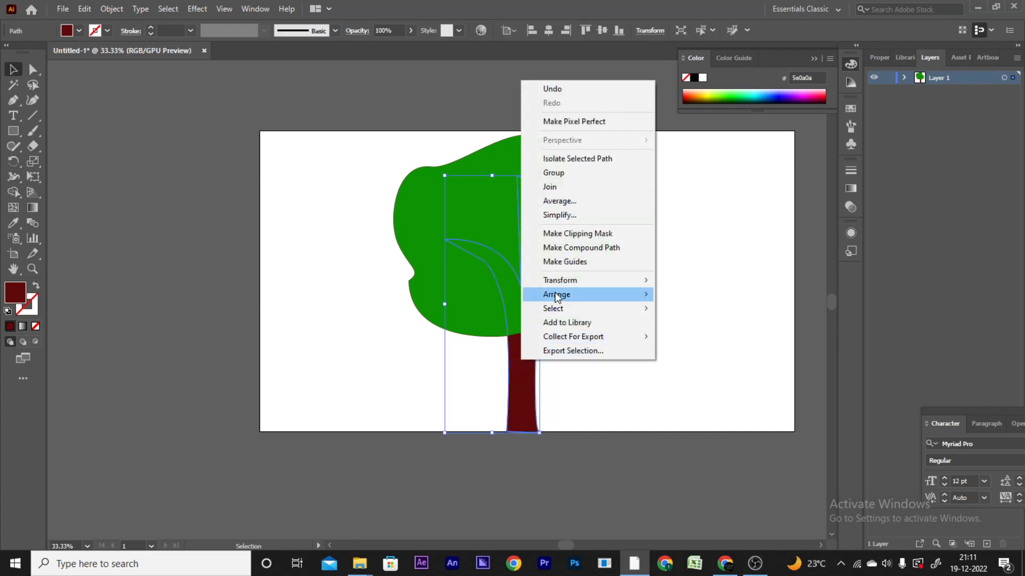
mouse_move(556, 294)
click(687, 309)
click(677, 302)
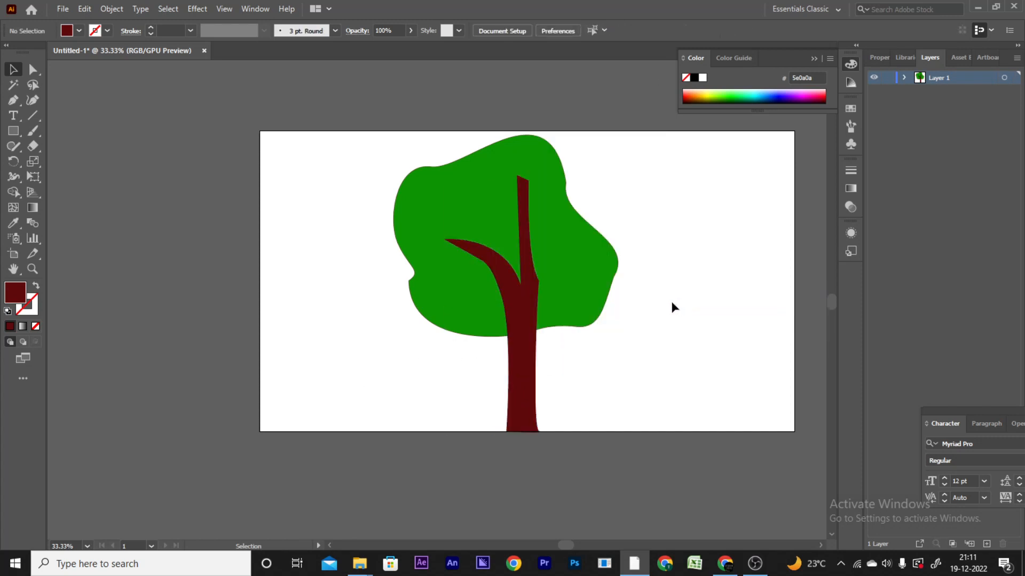
Examine how the branches and foliage overlap around the upright branch's tip.
click(558, 299)
scroll(600, 128, up, 1)
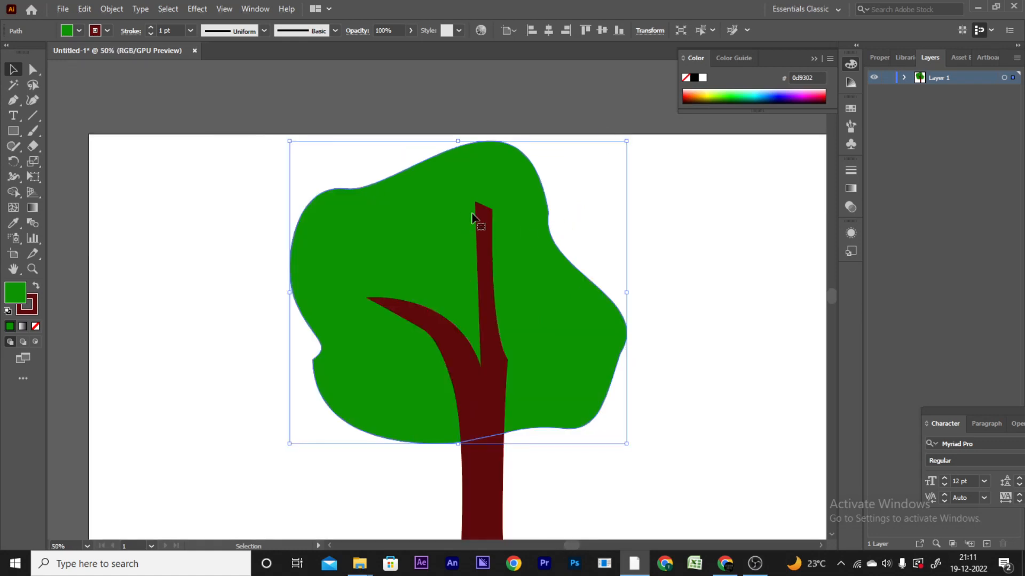
click(480, 213)
scroll(494, 195, up, 1)
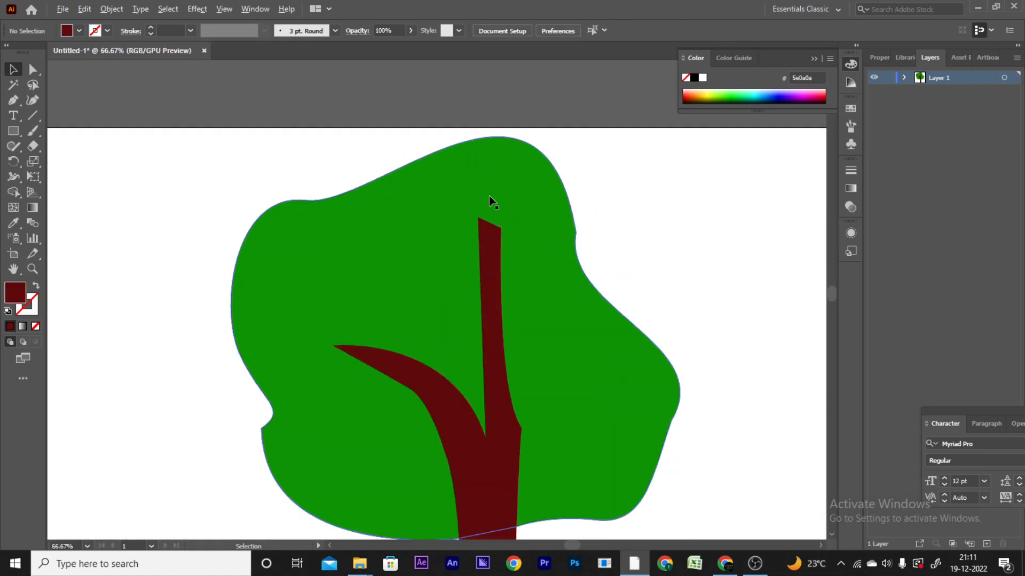
scroll(500, 216, down, 3)
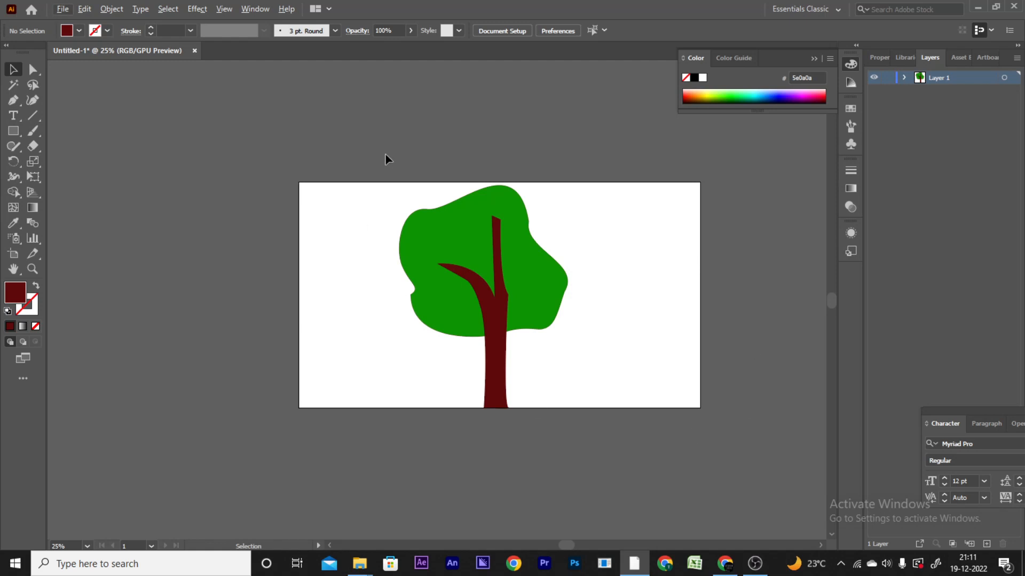
scroll(473, 272, up, 1)
click(560, 301)
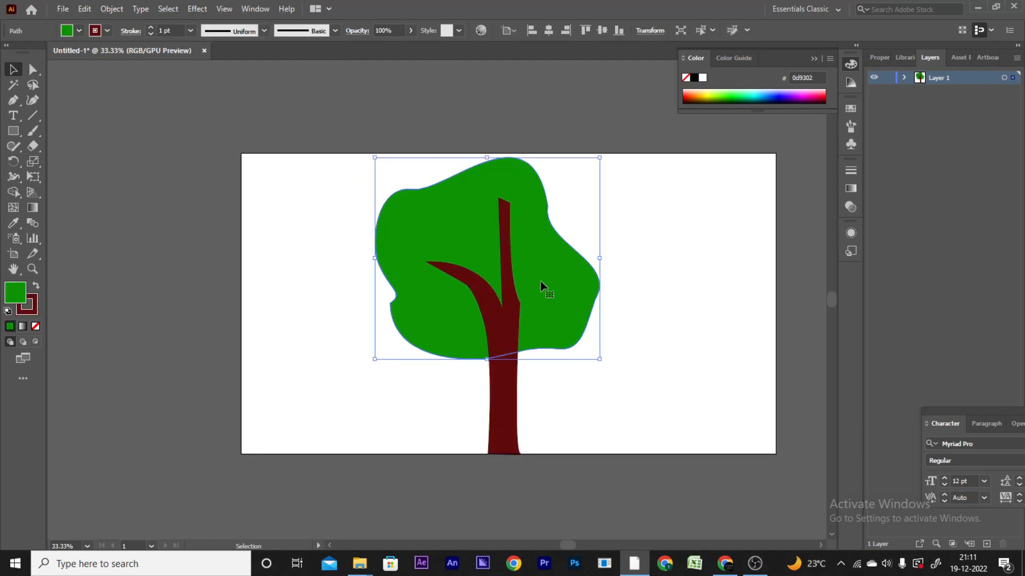
scroll(511, 227, up, 1)
key(ctrl+shift+a)
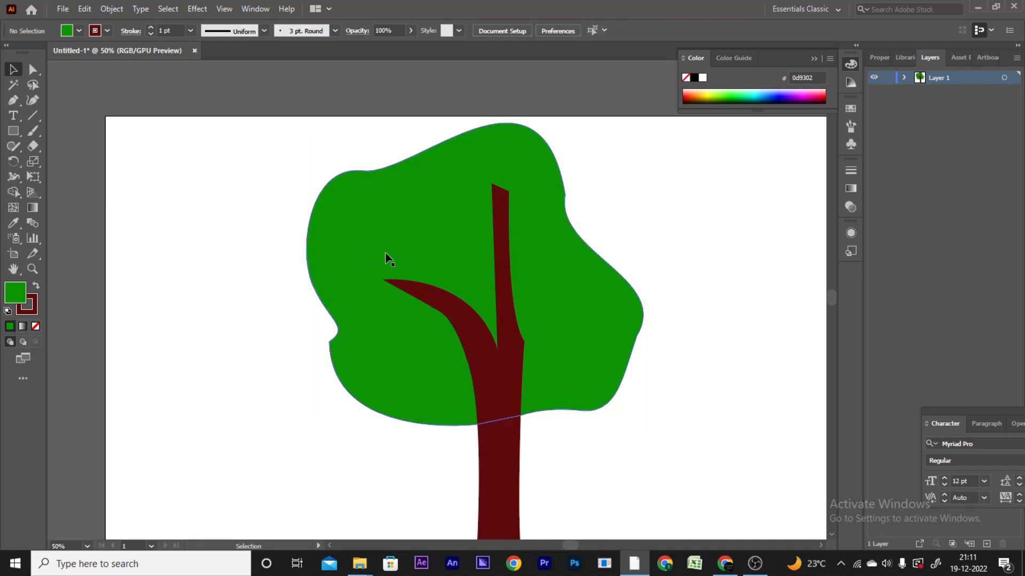
Duplicate the foliage shape, scale the copy down to a small clump, and place it over the left branch's tip.
click(498, 284)
scroll(556, 362, down, 2)
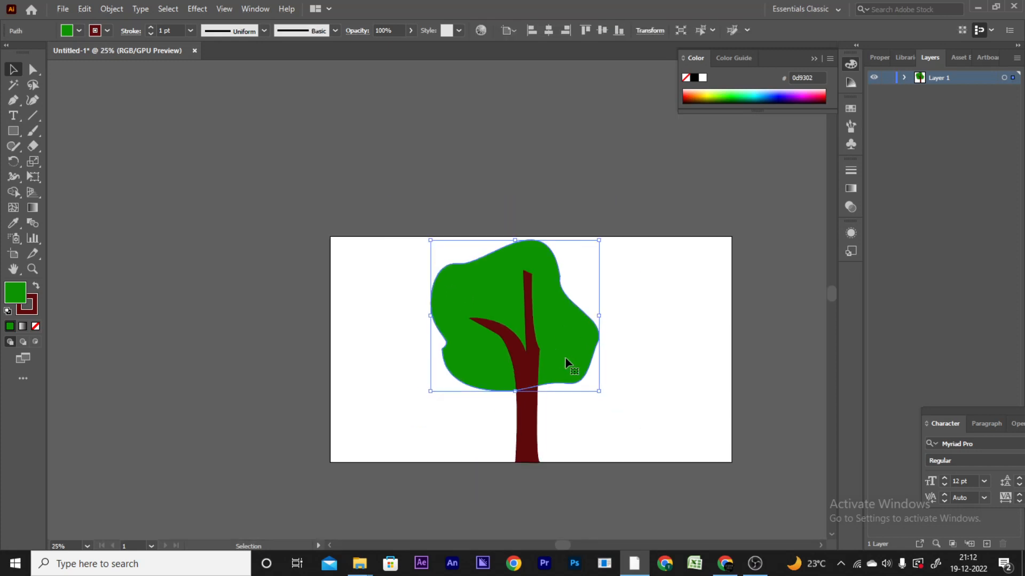
alt+drag(556, 359, 342, 359)
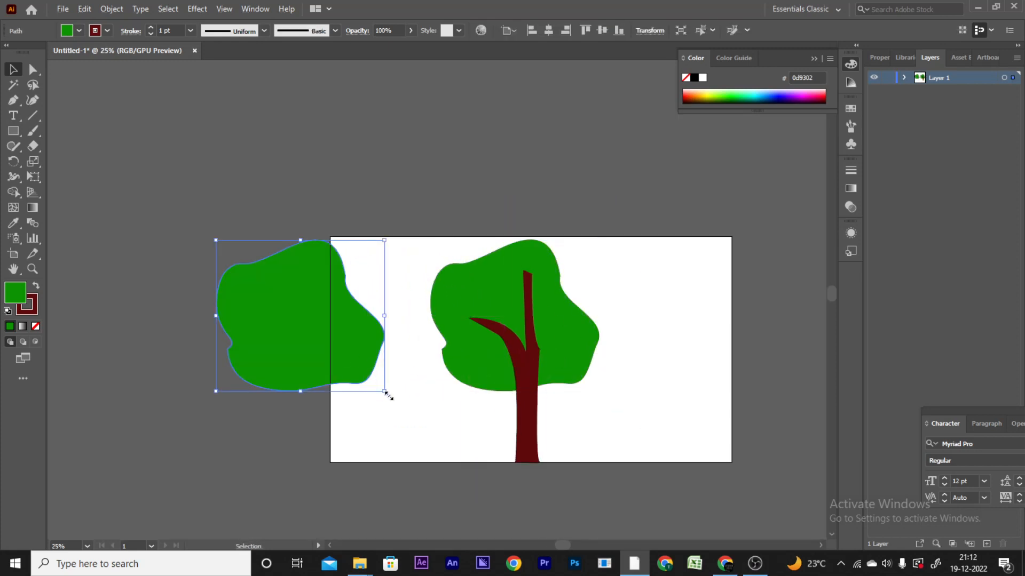
alt+drag(386, 391, 334, 336)
drag(318, 324, 501, 328)
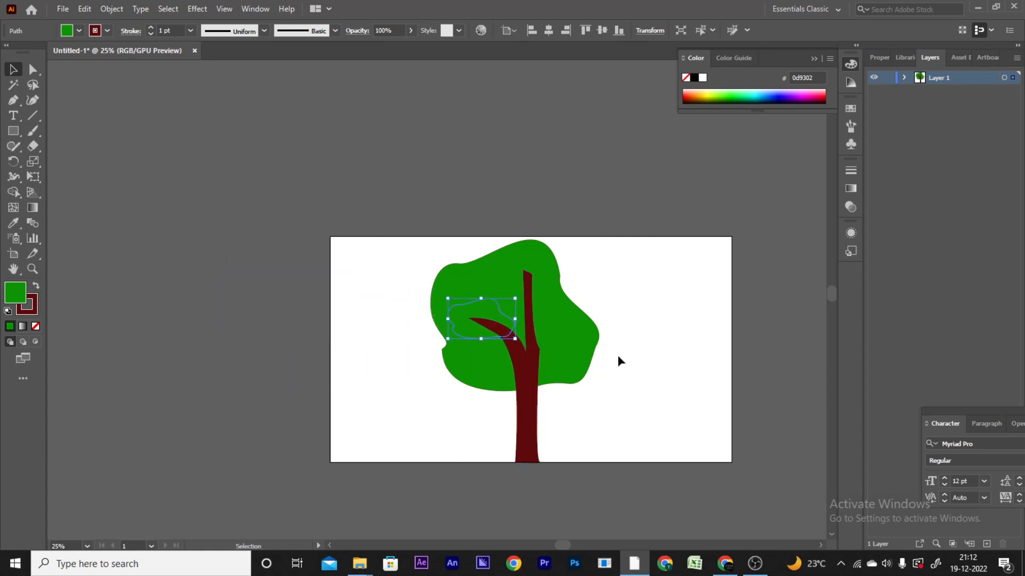
Bring the small foliage clump to the front so that it covers the left branch's tip.
right_click(459, 318)
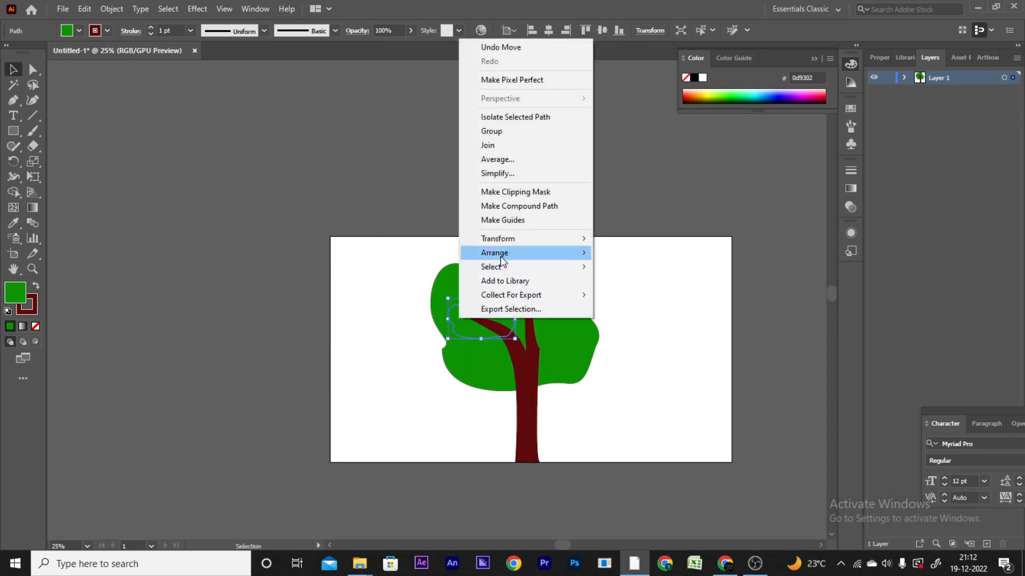
mouse_move(496, 254)
click(627, 257)
click(629, 286)
Remove the stroke from the small foliage clump and deselect it.
scroll(627, 286, up, 2)
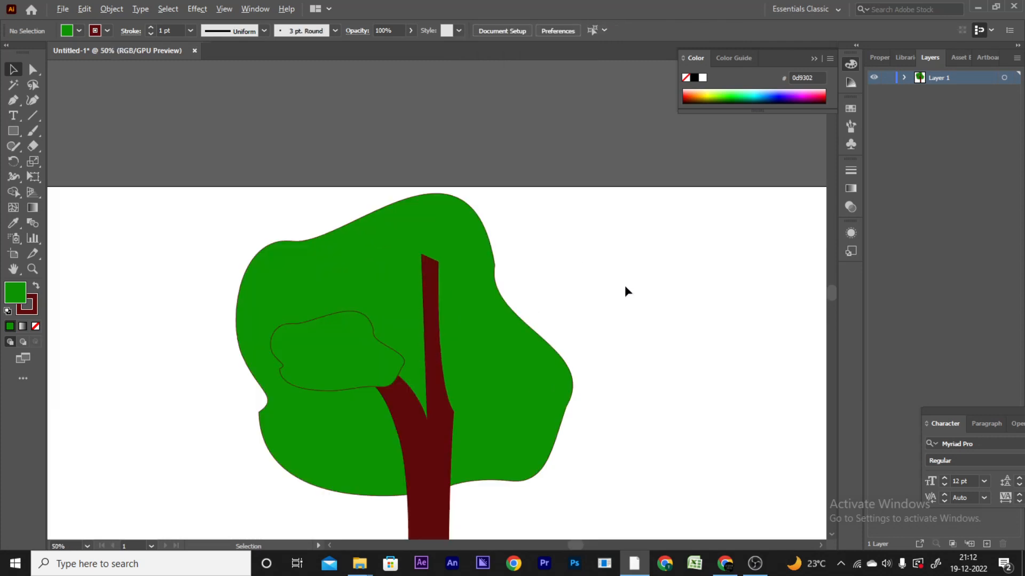
click(333, 374)
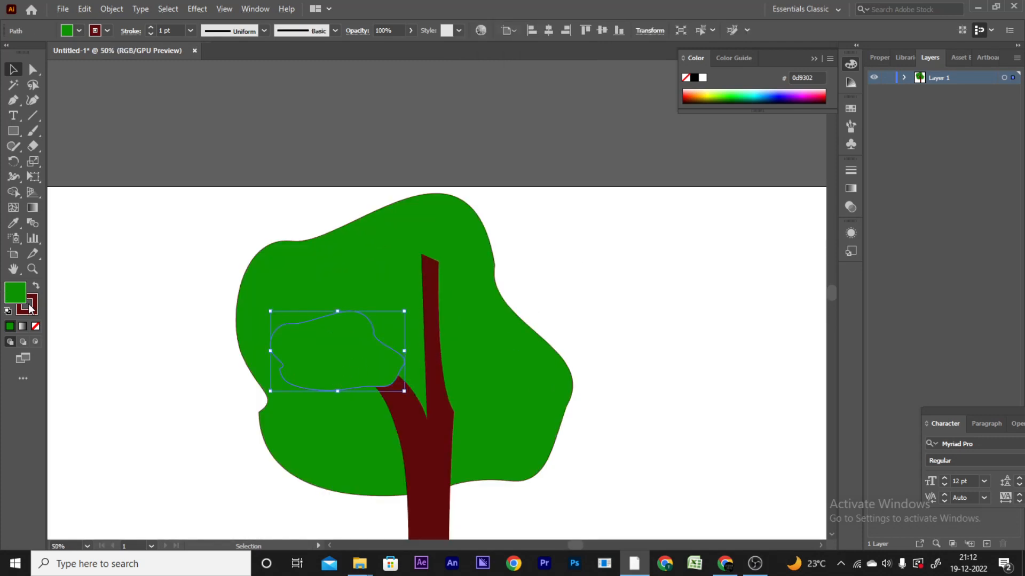
click(35, 327)
click(259, 406)
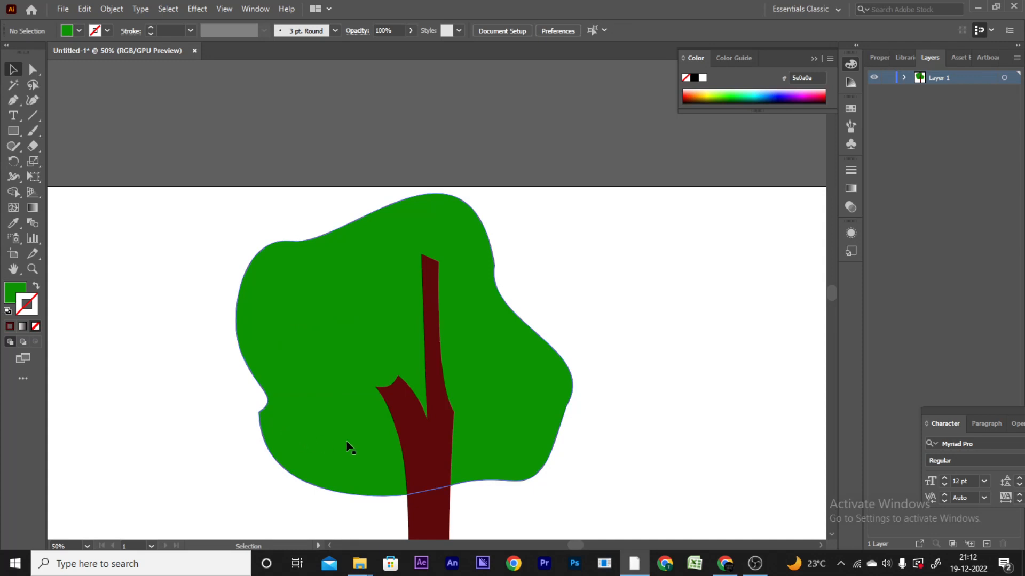
Try giving the small foliage clump a dark green #094402 outline with no fill.
click(360, 383)
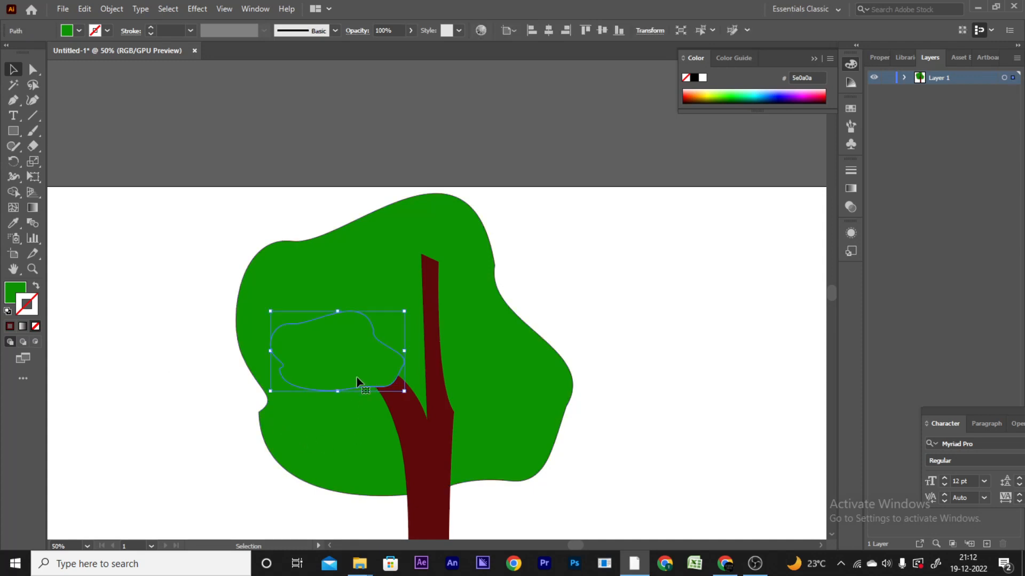
click(34, 287)
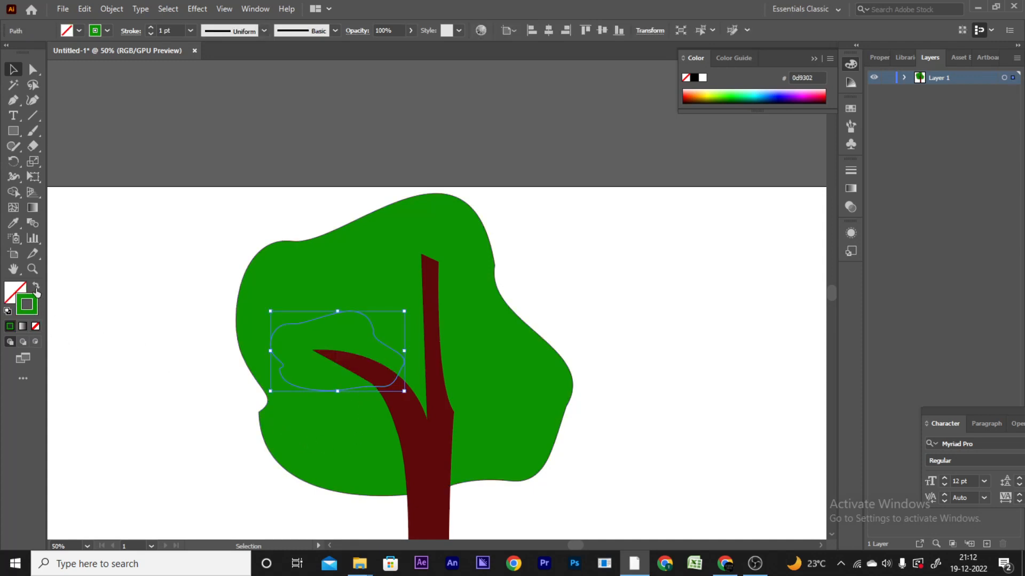
double_click(29, 306)
click(816, 315)
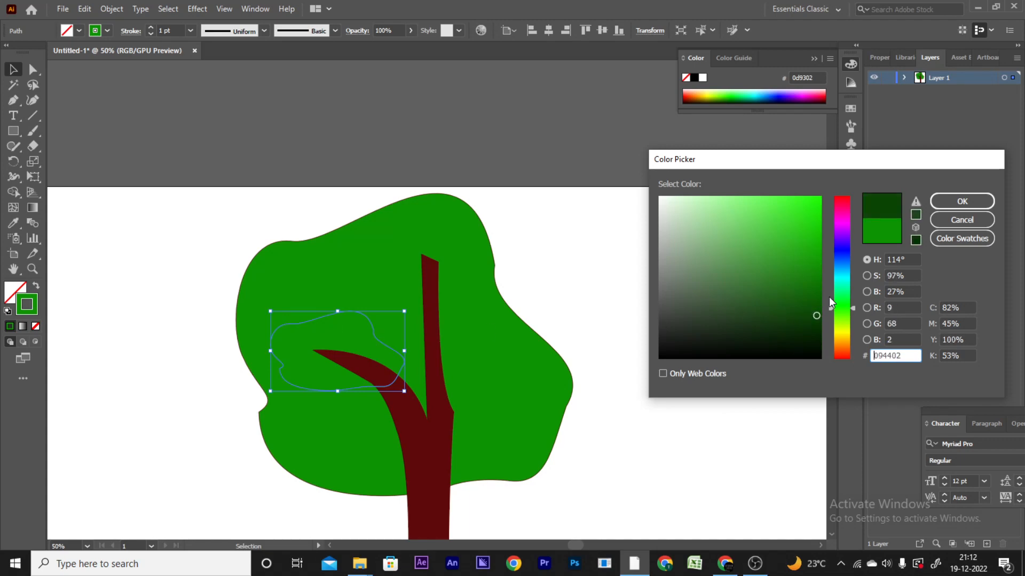
click(962, 202)
click(631, 301)
alt+scroll(619, 342, down, 2)
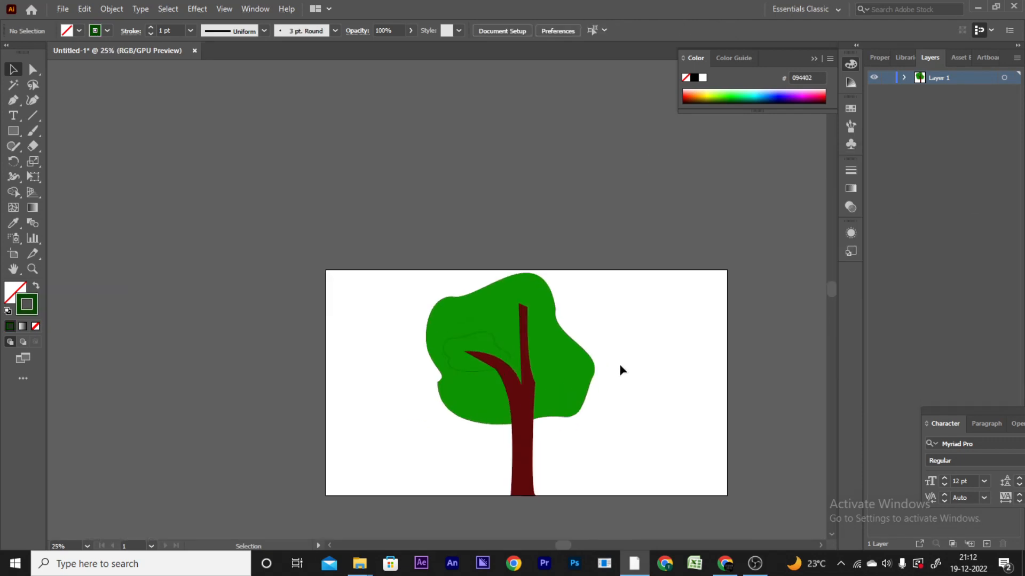
Undo the outline and fill changes on the small foliage clump and leave nothing selected.
key(ctrl+z)
key(ctrl+z)
key(ctrl+z)
click(614, 366)
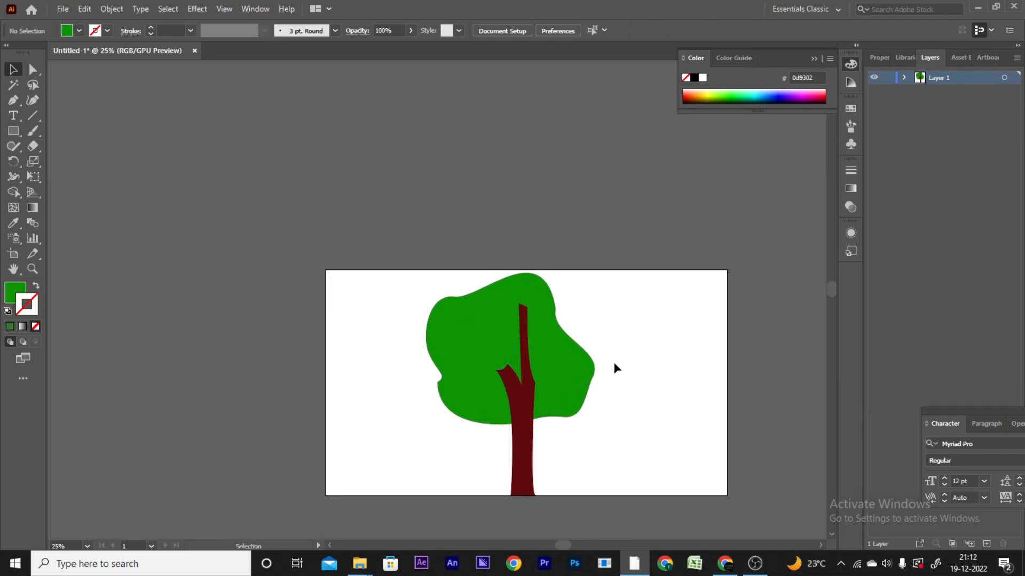
Delete the small foliage clump that covers the left branch's tip.
alt+scroll(560, 351, up, 2)
click(390, 376)
key(Delete)
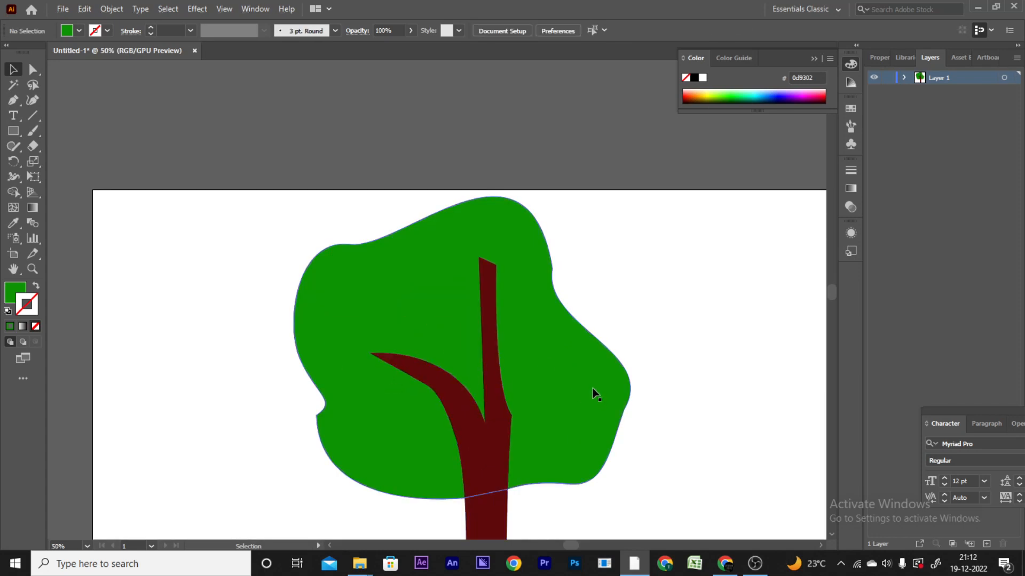
Draw a closed triangular roof with the Pen tool in the empty area to the right of the tree.
alt+scroll(591, 391, down, 1)
alt+scroll(589, 359, down, 1)
drag(642, 366, 453, 222)
alt+scroll(457, 201, up, 2)
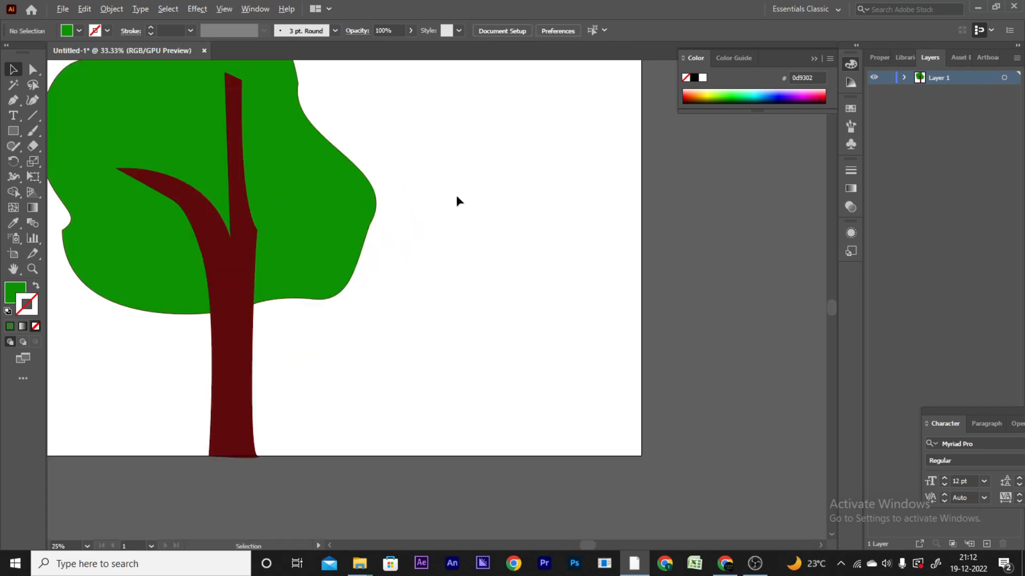
click(13, 100)
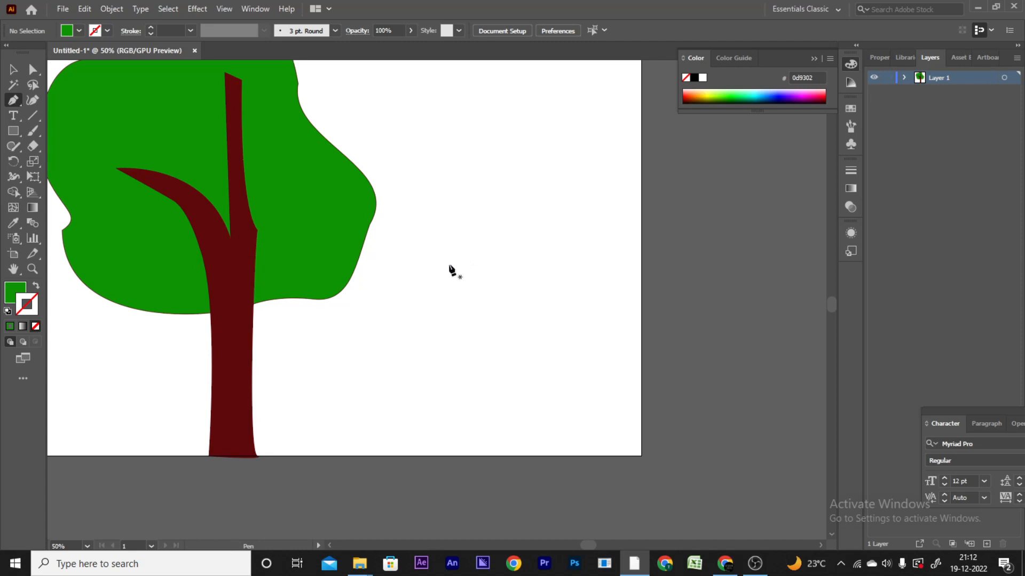
click(402, 301)
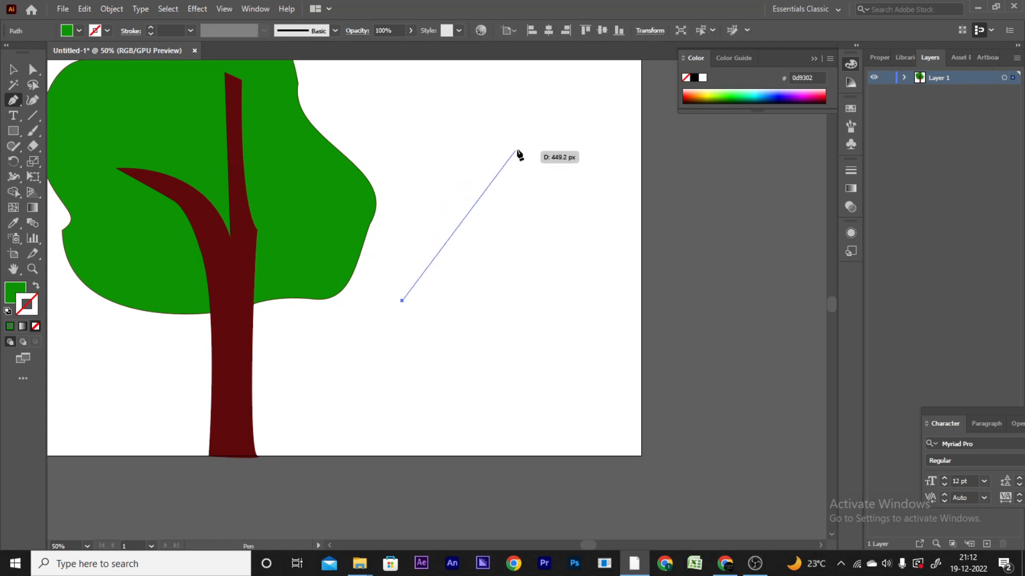
click(496, 143)
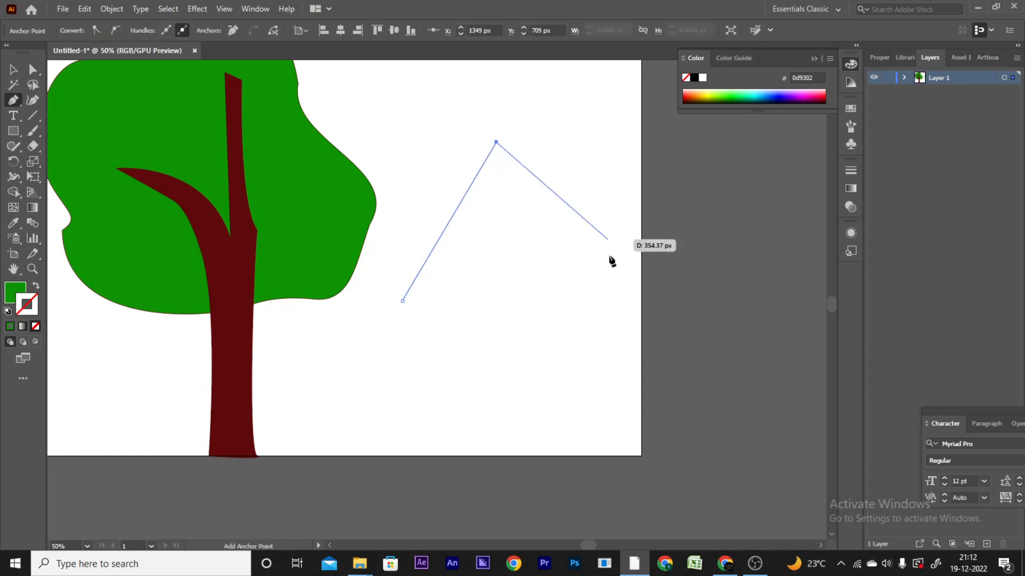
click(600, 296)
click(402, 300)
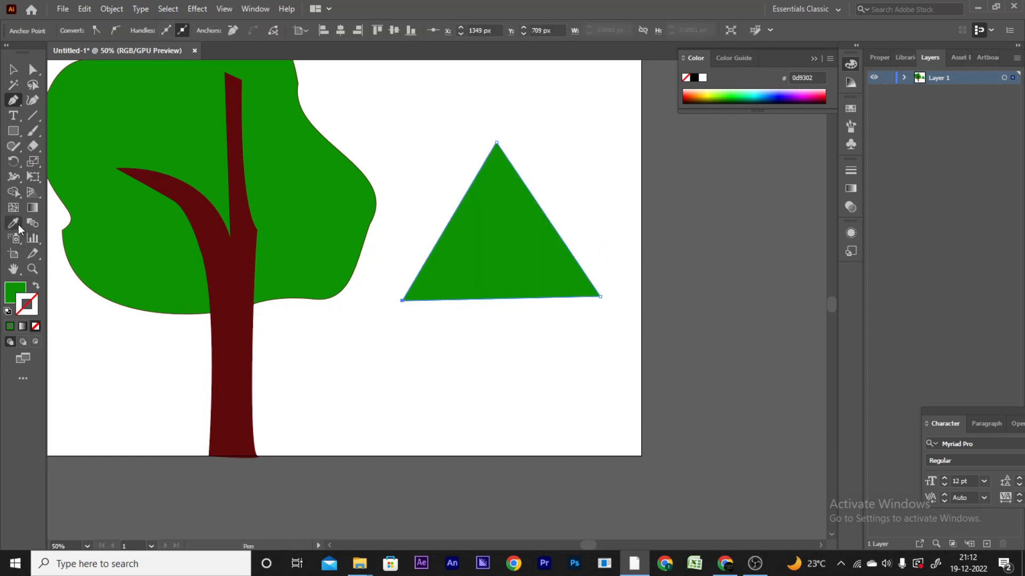
Recolour the triangular roof with the trunk's dark red fill using the Eyedropper, and deselect it.
click(13, 69)
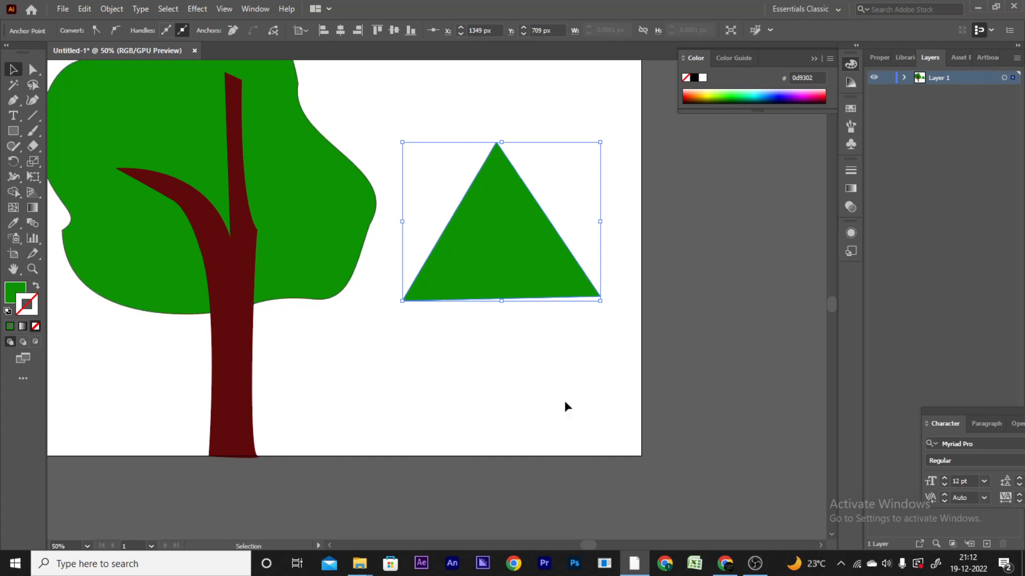
click(512, 246)
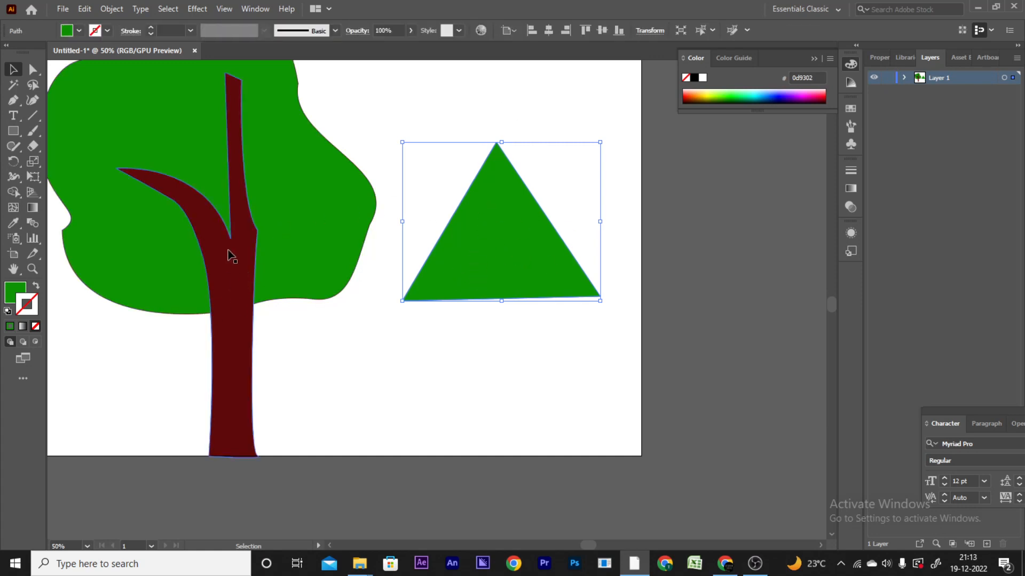
click(14, 224)
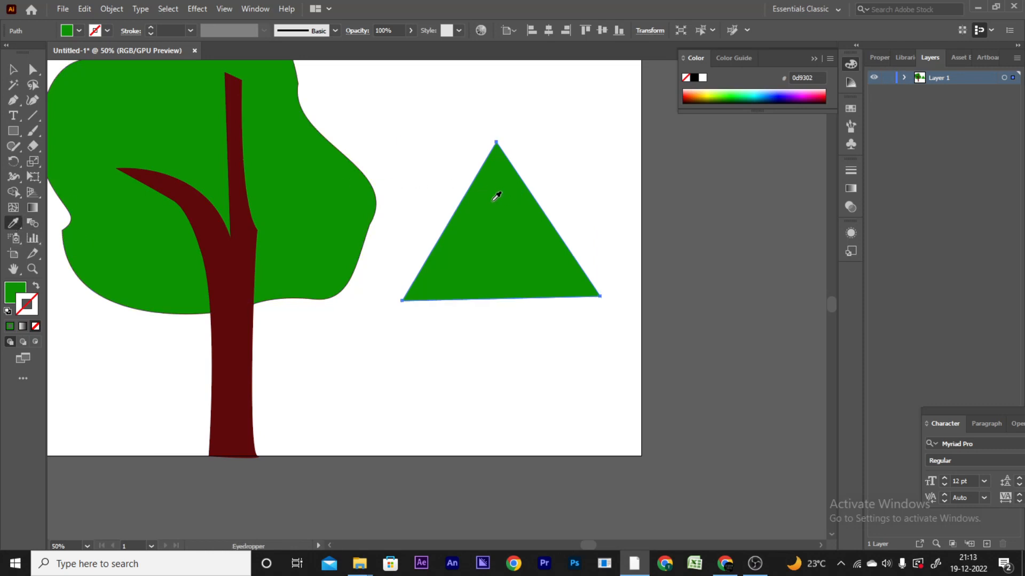
click(237, 255)
click(307, 222)
click(225, 263)
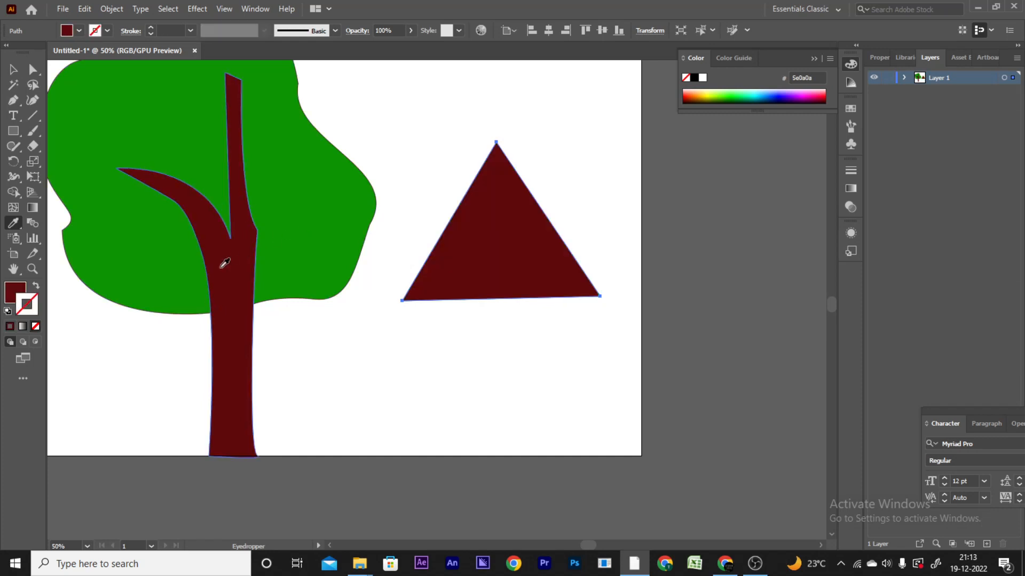
click(290, 227)
click(227, 256)
click(286, 213)
click(235, 243)
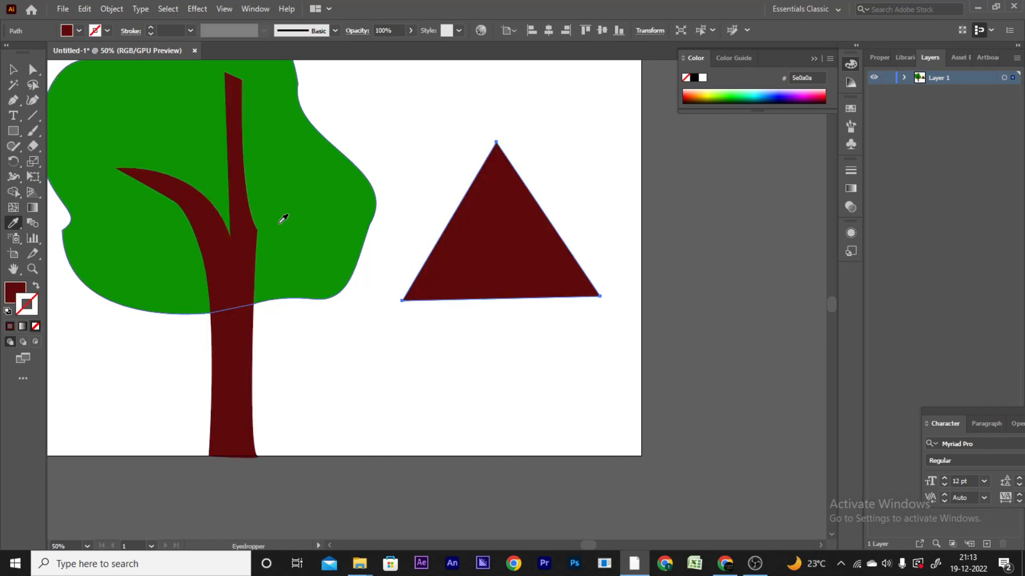
click(283, 218)
click(214, 279)
click(293, 222)
click(253, 235)
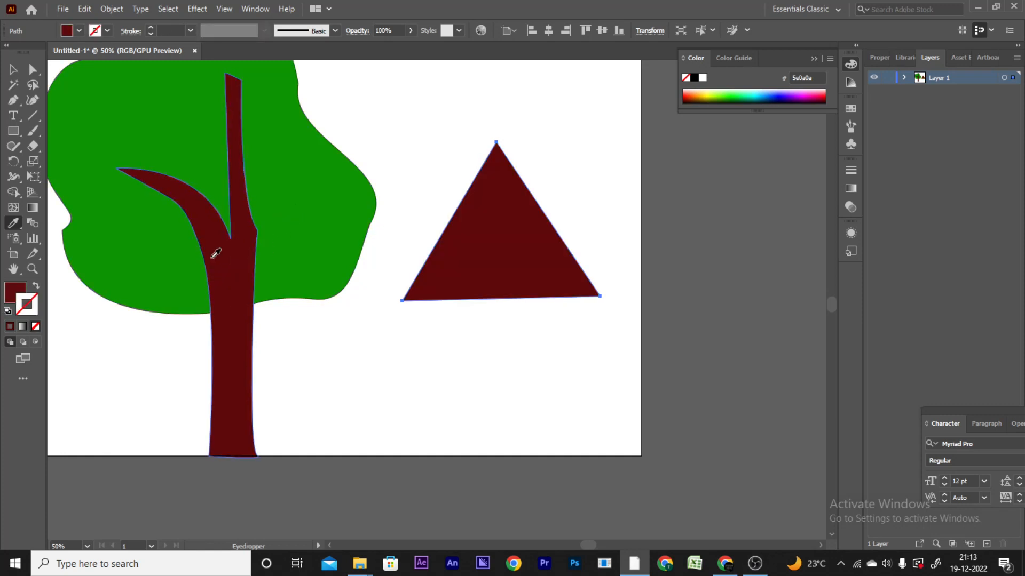
click(13, 70)
click(370, 108)
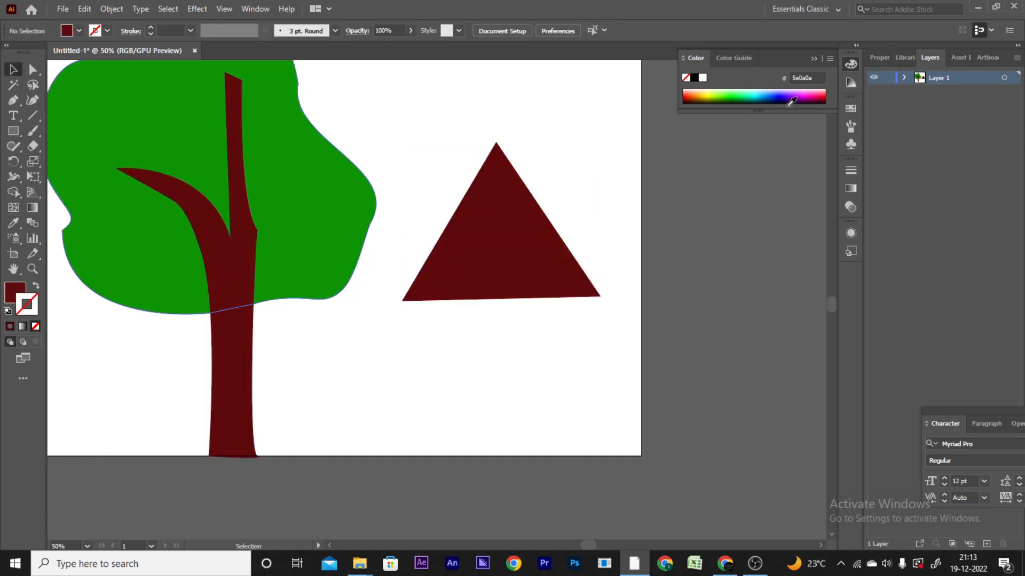
click(486, 276)
click(564, 116)
Draw a rectangular house wall under the roof, slightly narrower than the triangle and reaching down to the artboard's lower edge.
click(14, 134)
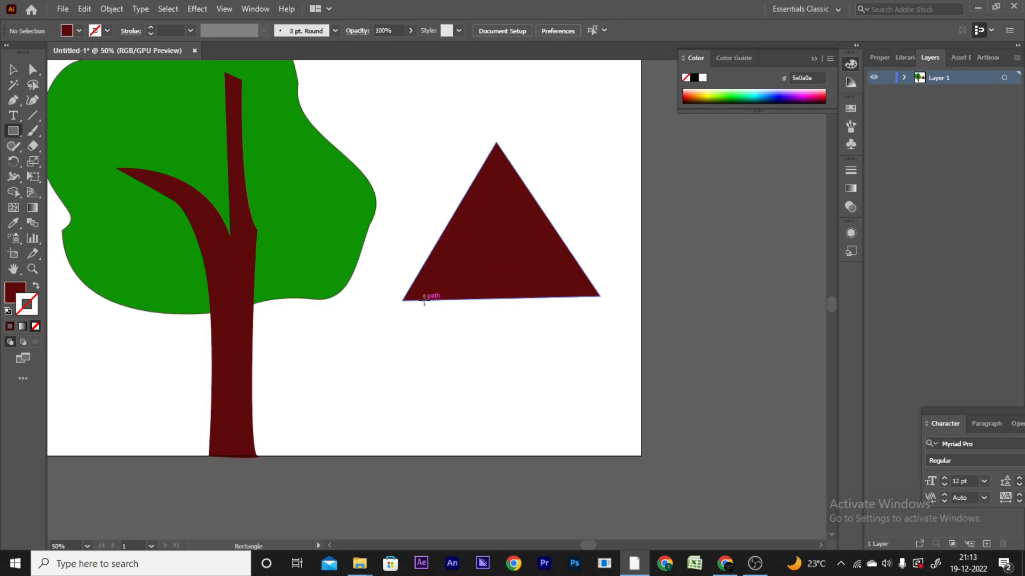
drag(424, 300, 576, 456)
key(v)
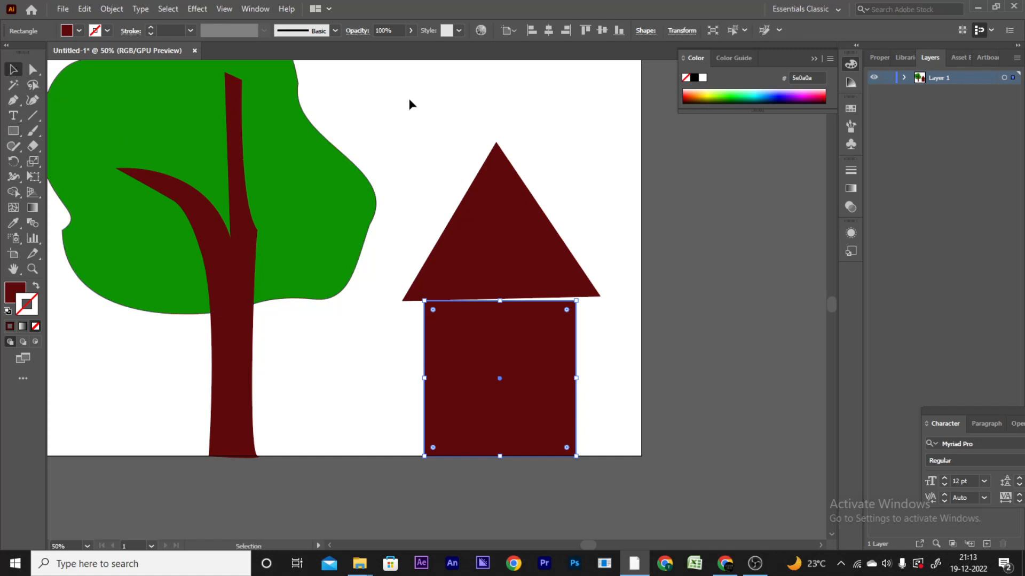
Fill the house wall with teal #30b5ae.
double_click(12, 300)
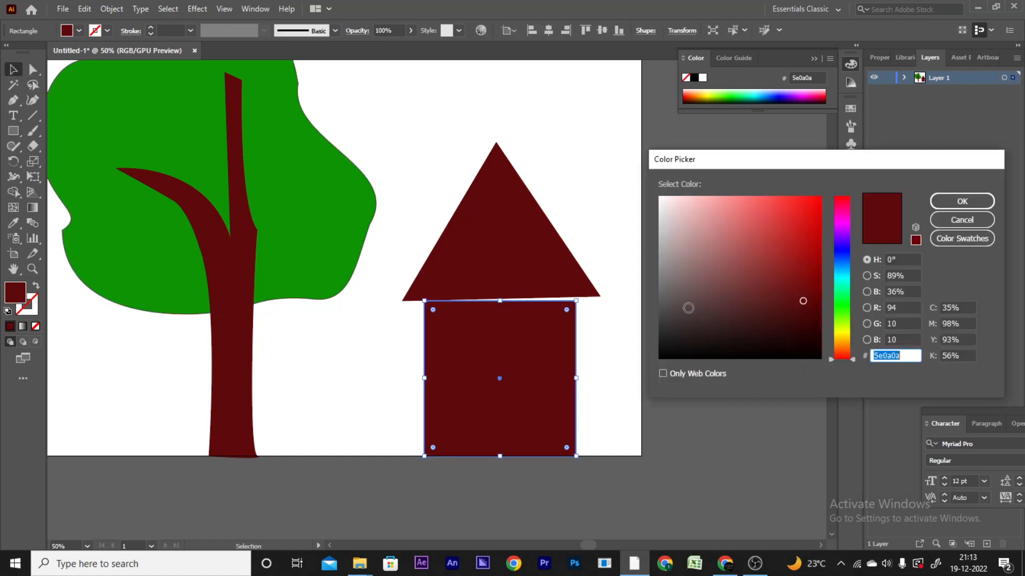
drag(850, 322, 849, 280)
click(803, 299)
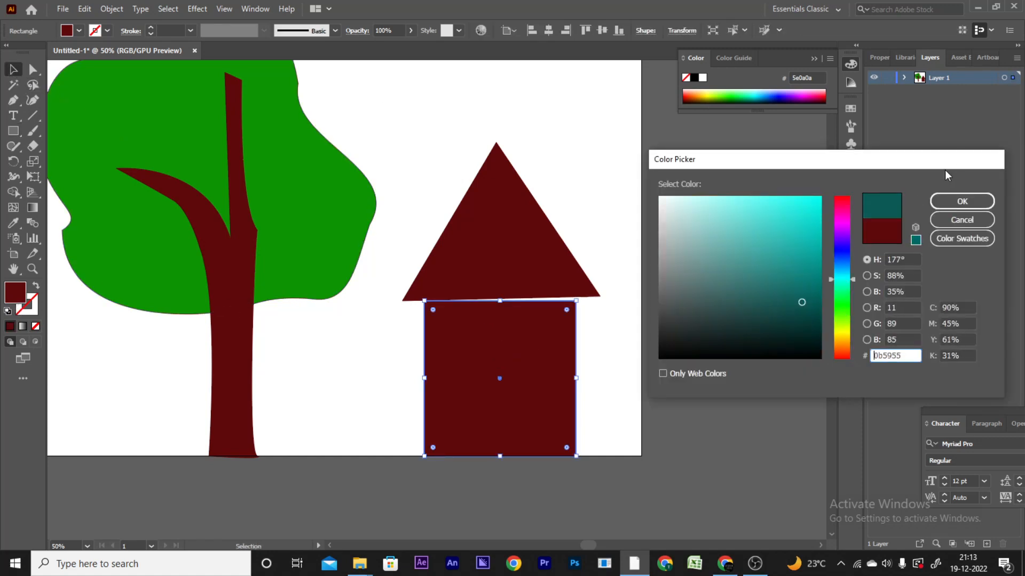
click(777, 241)
click(962, 201)
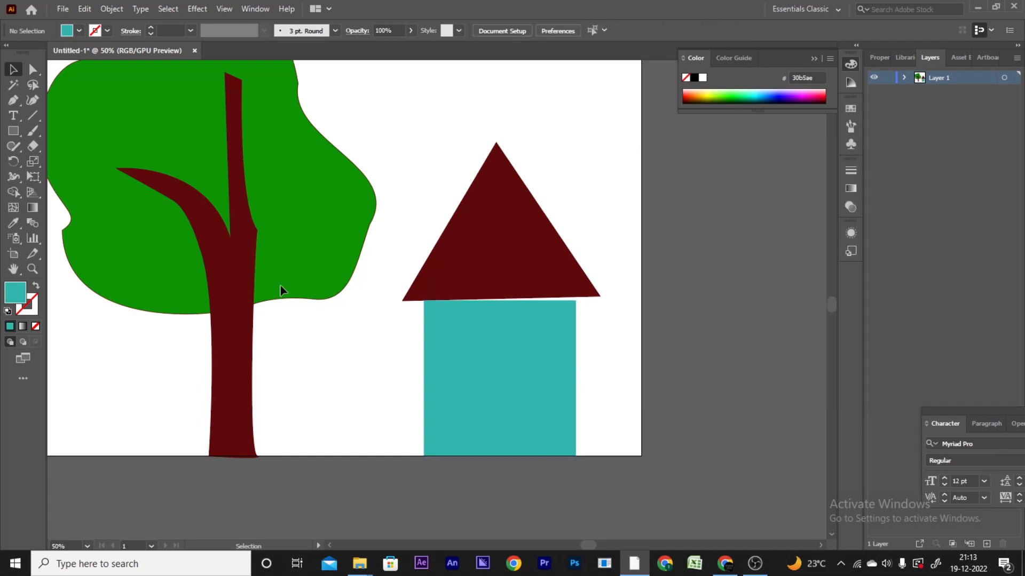
Set the house wall's fill to olive #998e02 and deselect it.
double_click(22, 288)
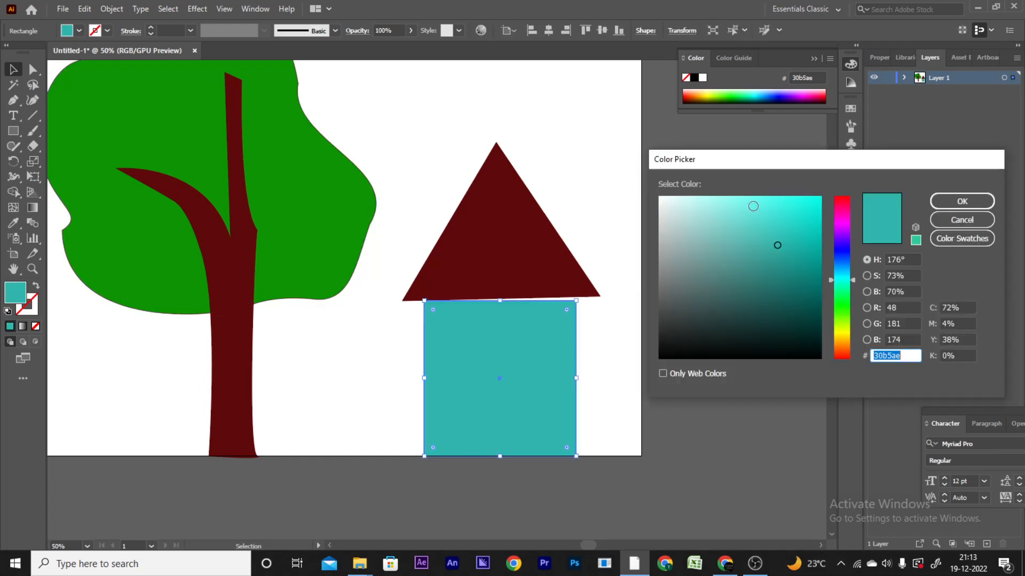
click(839, 336)
click(819, 261)
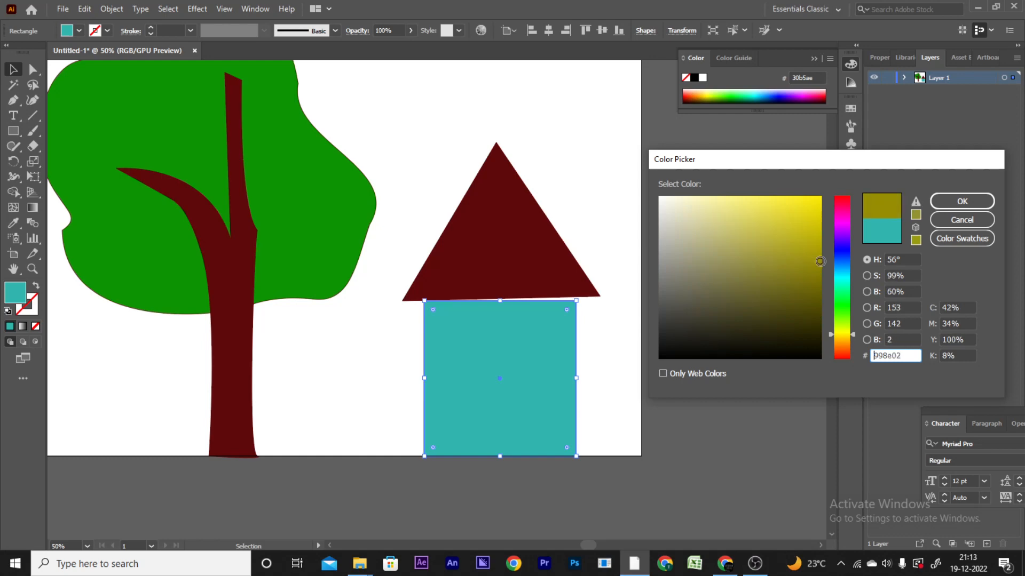
click(961, 201)
click(755, 274)
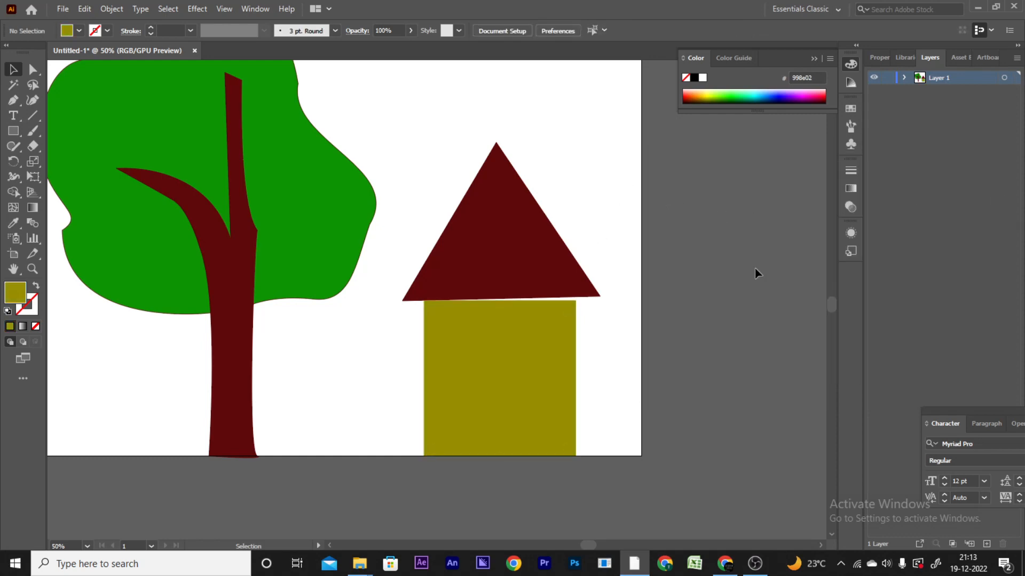
Move the roof slightly down so it overlaps the wall's upper edge, and bring it to the front.
click(526, 259)
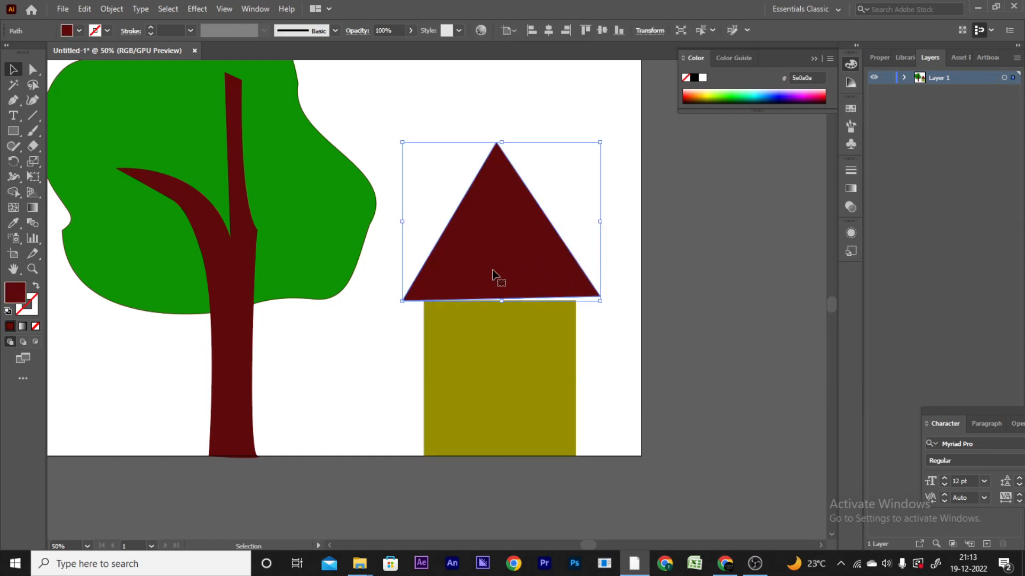
scroll(593, 306, up, 2)
drag(436, 247, 437, 257)
click(575, 347)
right_click(368, 261)
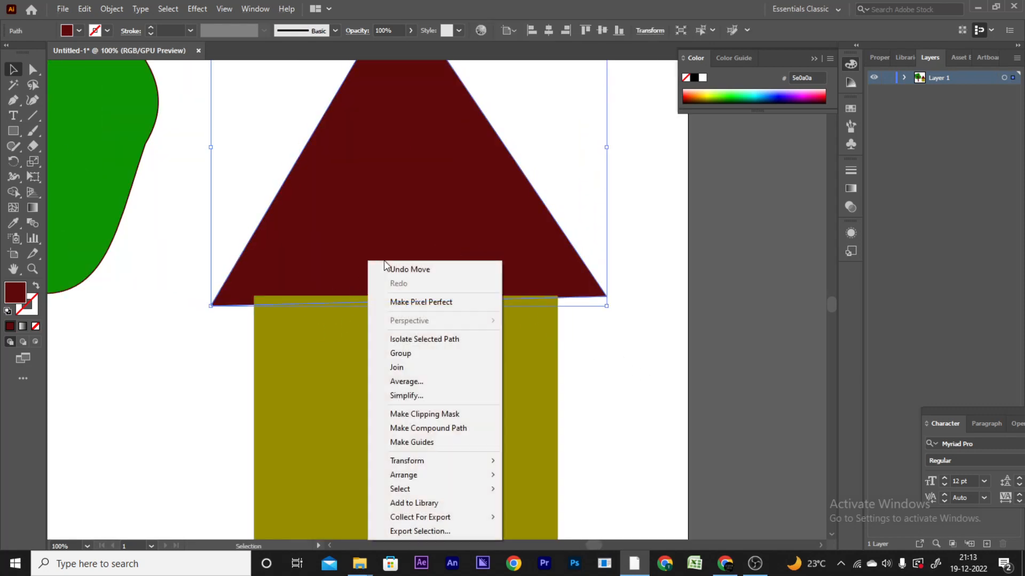
mouse_move(414, 475)
click(570, 475)
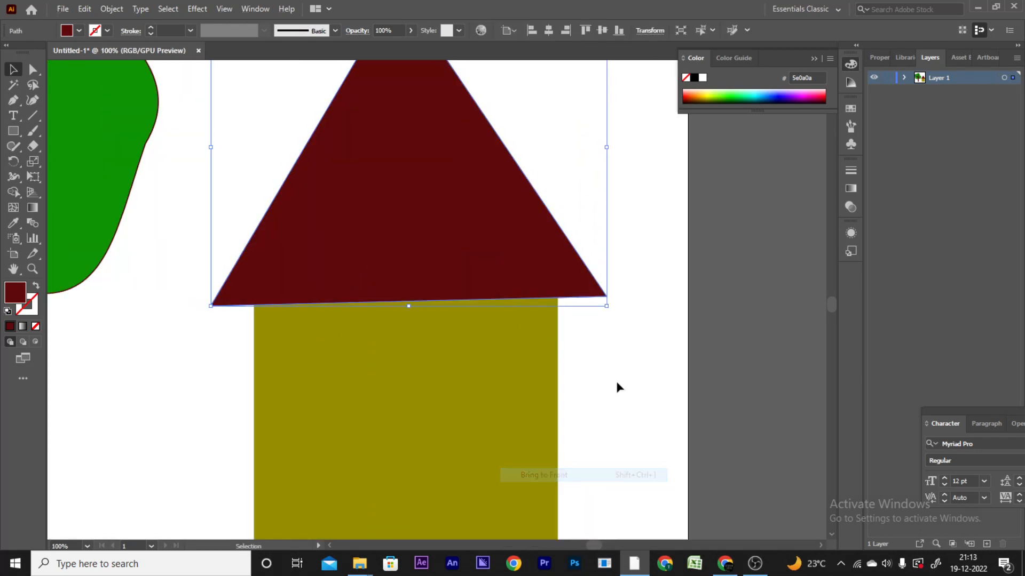
click(618, 385)
Examine how the roof's lower edge meets the wall, and look over the house beside the tree.
scroll(617, 382, down, 3)
scroll(602, 354, up, 2)
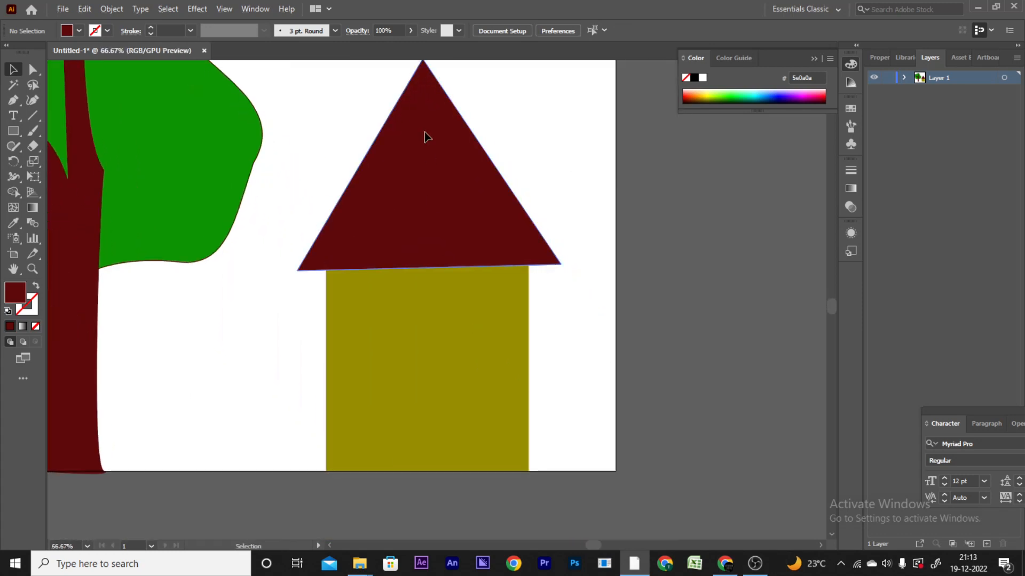
click(426, 137)
scroll(574, 289, up, 1)
click(541, 329)
click(481, 262)
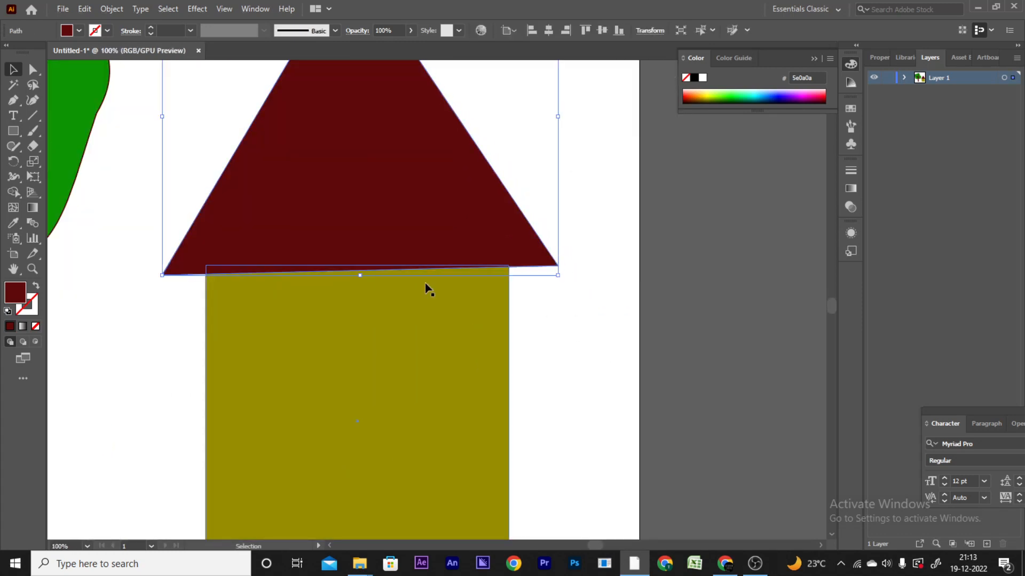
scroll(313, 237, down, 2)
drag(315, 234, 627, 366)
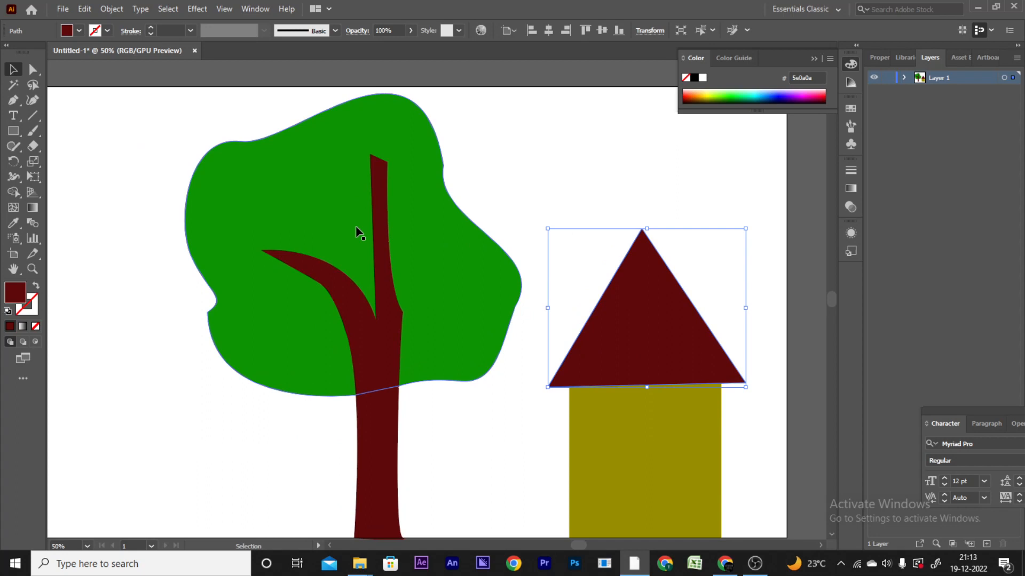
Try to reshape the notch on the foliage's lower-left edge by pulling its anchor handle outward, and undo the change.
click(426, 251)
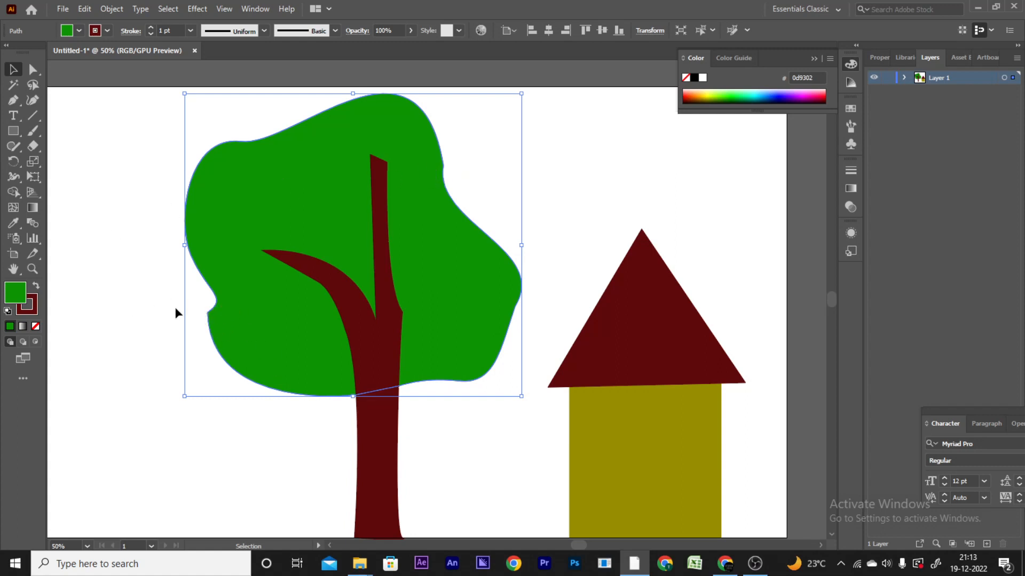
click(33, 69)
scroll(202, 328, up, 3)
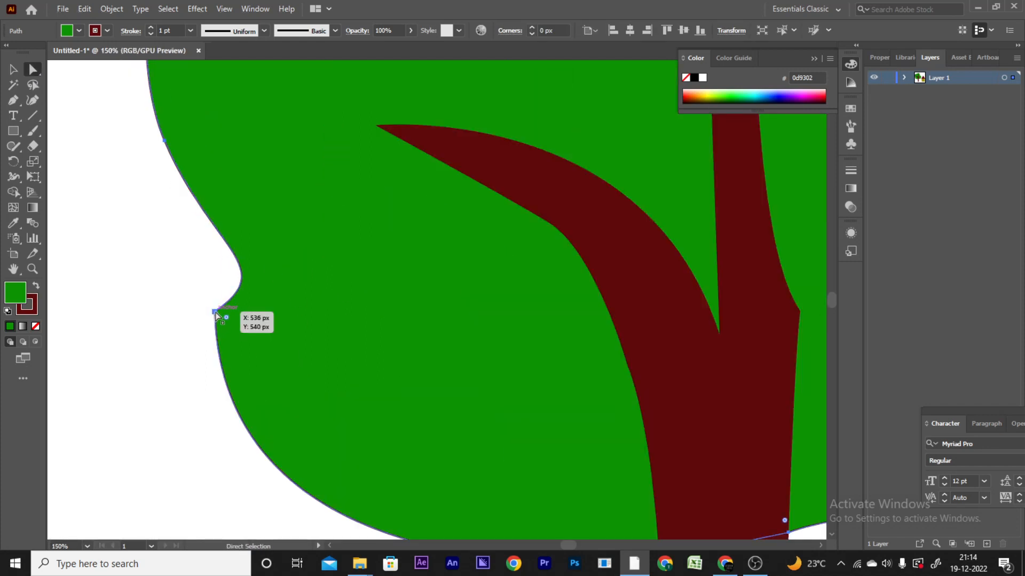
click(215, 312)
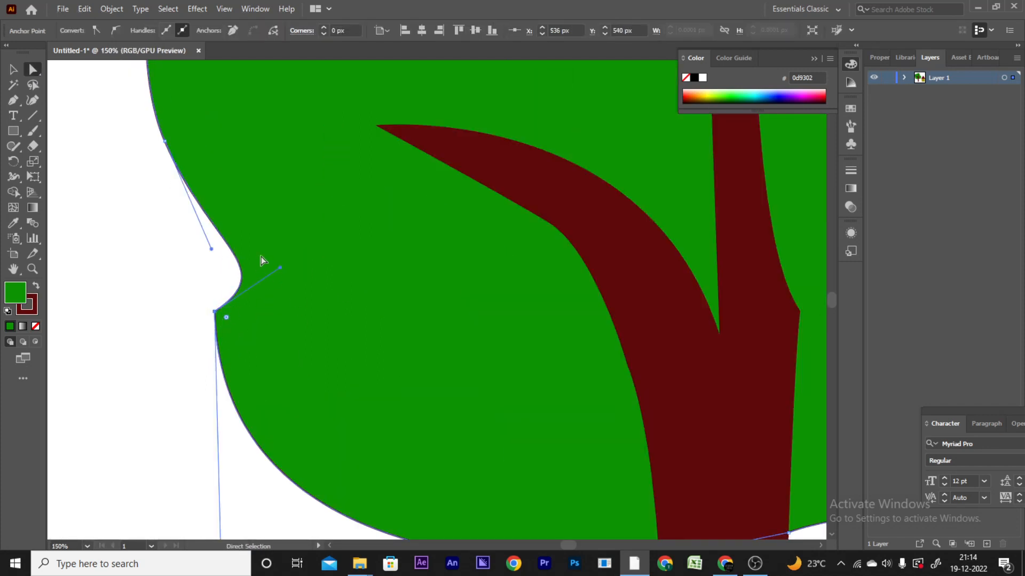
drag(280, 270, 90, 312)
scroll(171, 303, down, 3)
click(194, 384)
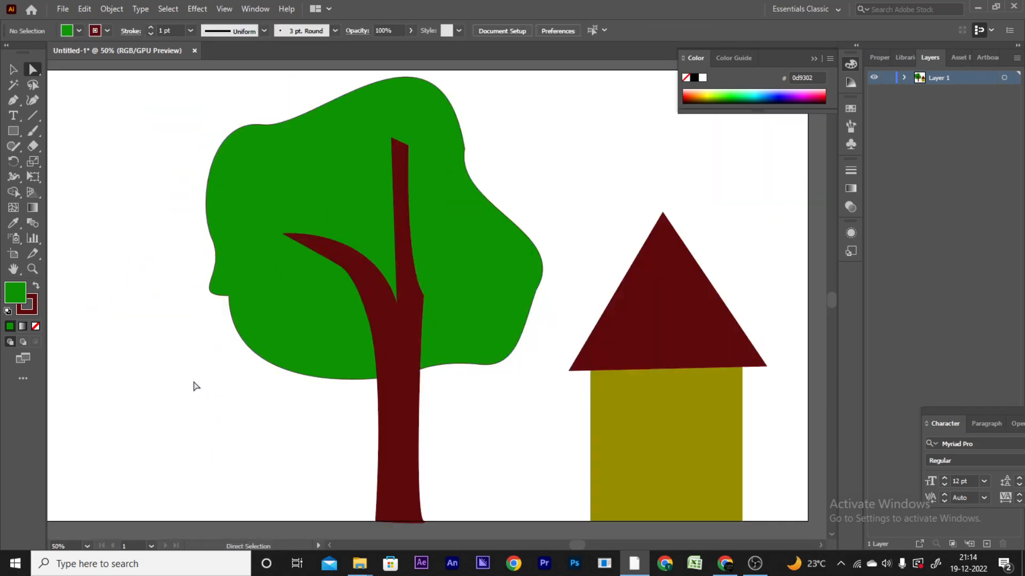
click(229, 296)
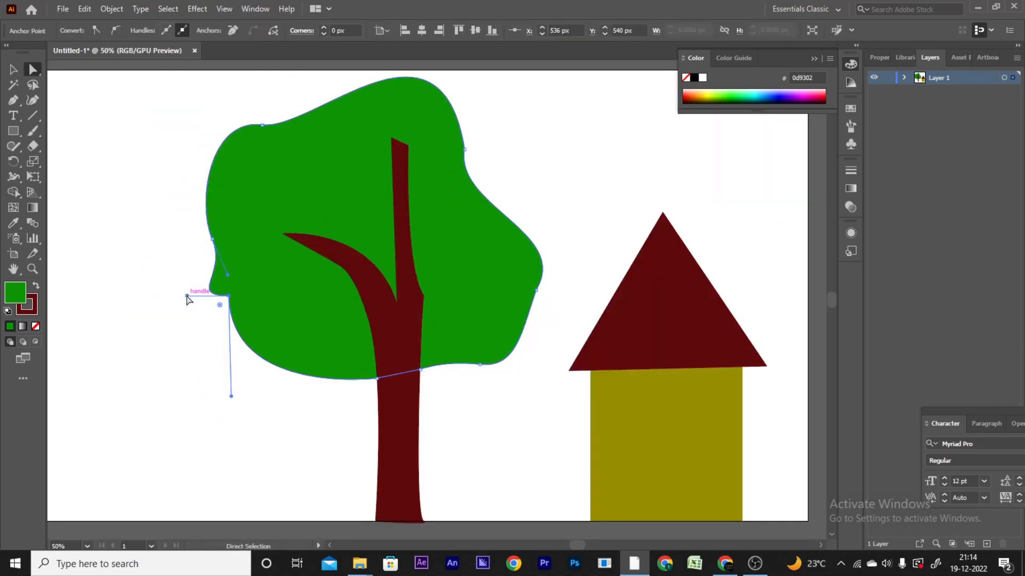
key(ctrl+z)
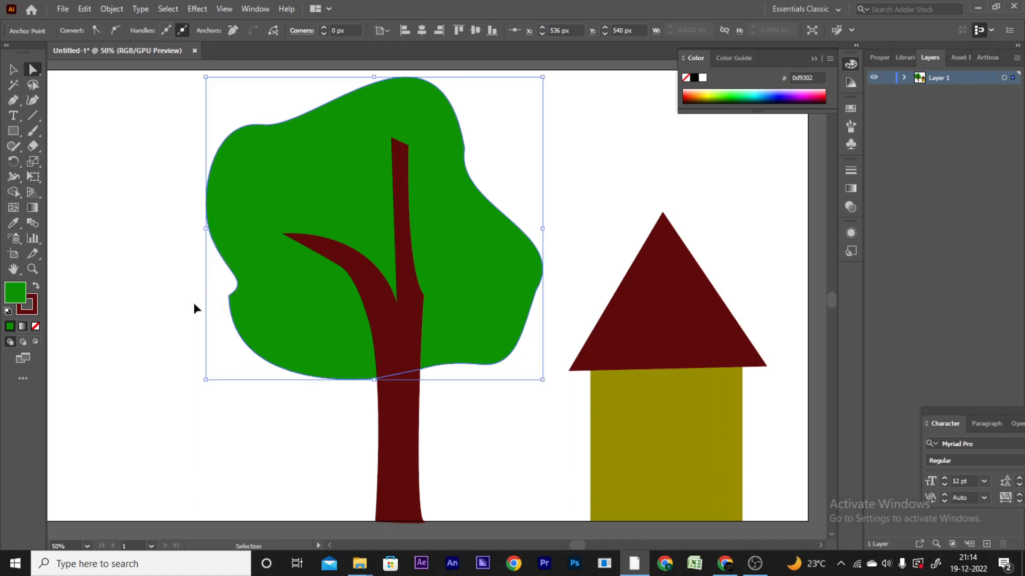
click(211, 339)
Deepen the dip in the foliage's upper-left outline by angling and lengthening the inner handle of its anchor point.
scroll(289, 92, up, 2)
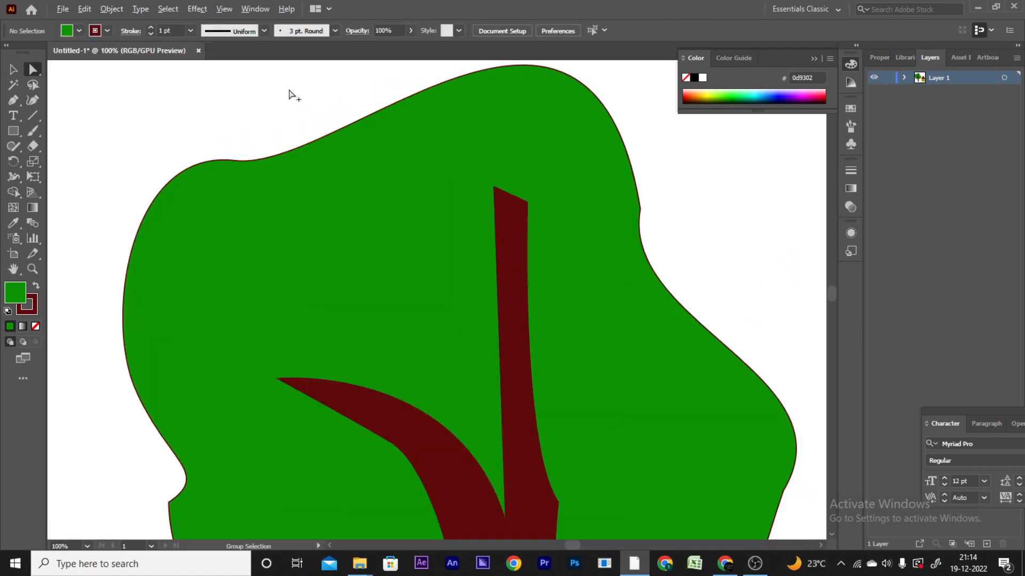
click(198, 172)
click(234, 160)
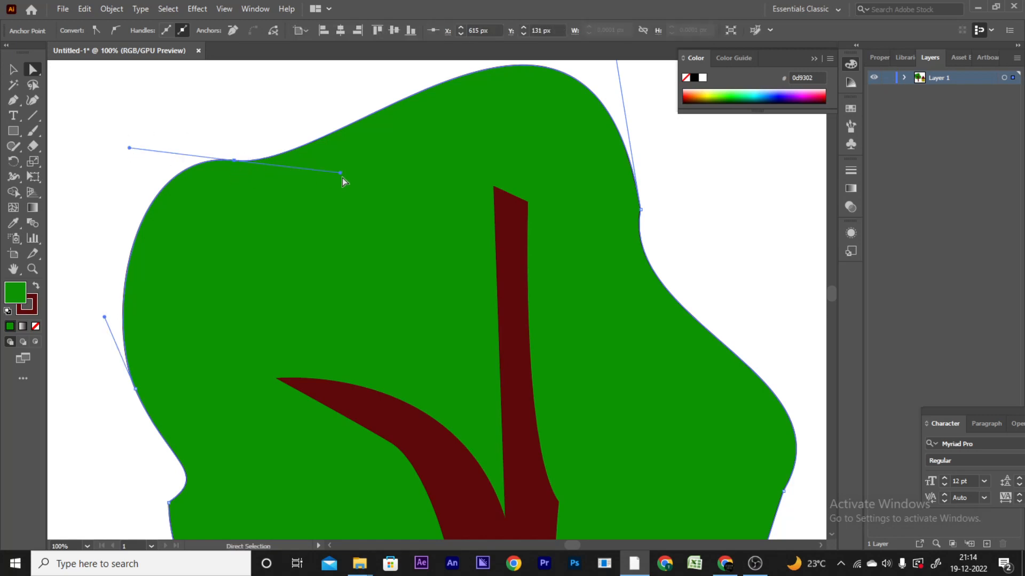
drag(340, 173, 365, 223)
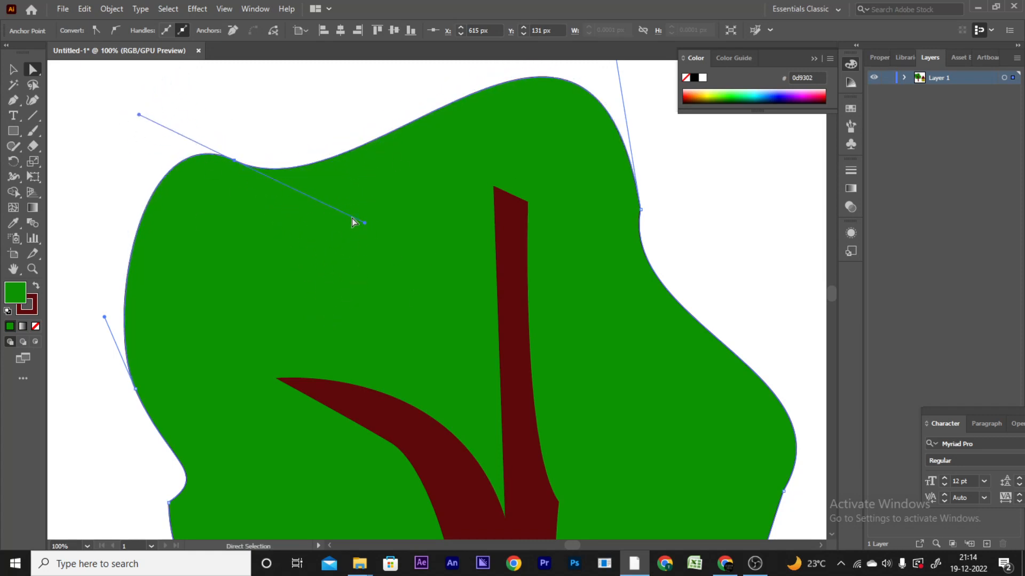
drag(365, 225, 395, 237)
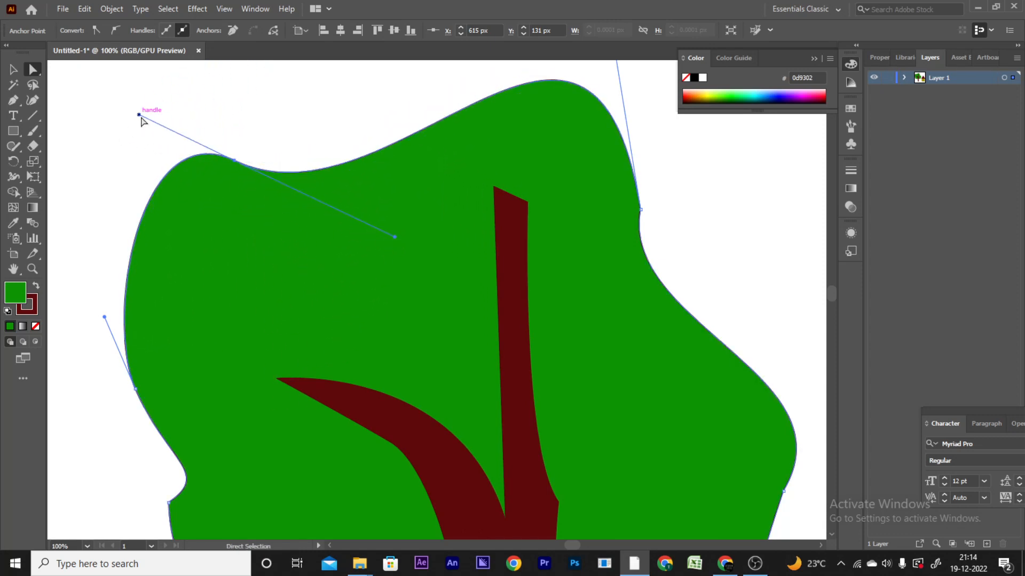
Swing the outer handle of the foliage's upper-left anchor inward to form a sharp point, and deselect the shape.
drag(139, 115, 356, 355)
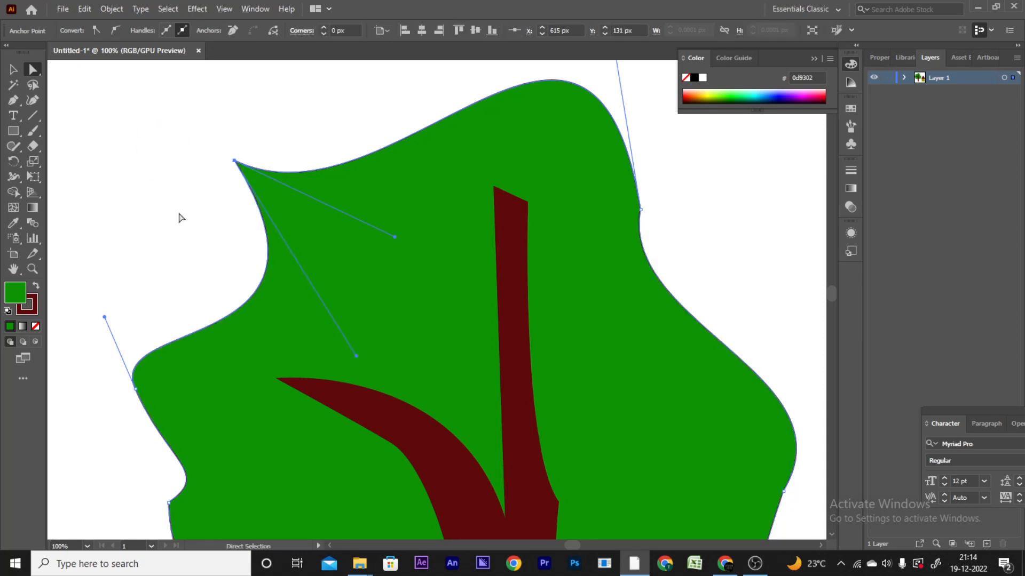
click(179, 214)
scroll(179, 214, down, 3)
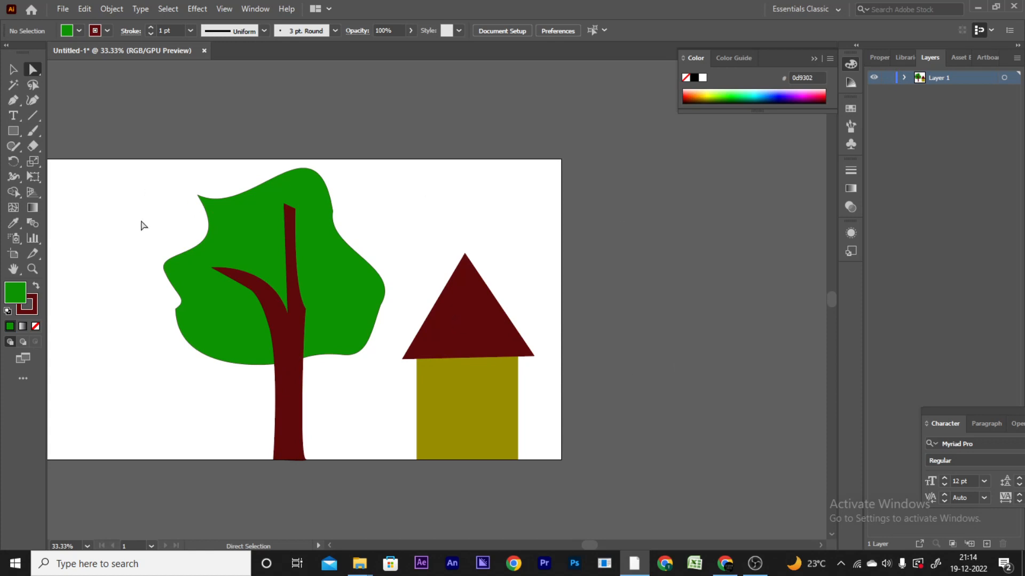
Draw a small door rectangle at the base of the house wall and give it the roof's dark red fill.
click(15, 71)
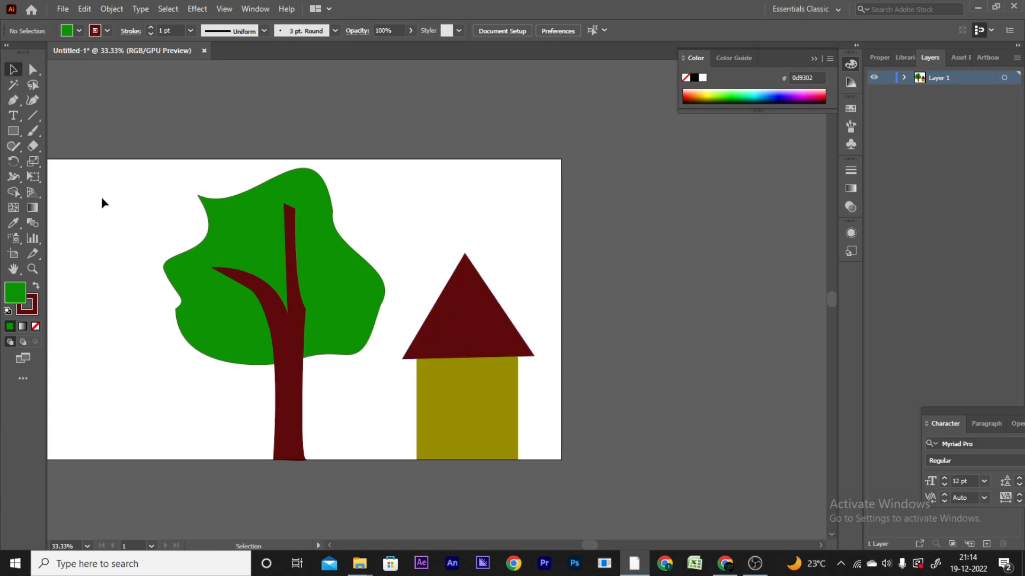
click(21, 132)
drag(454, 422, 483, 459)
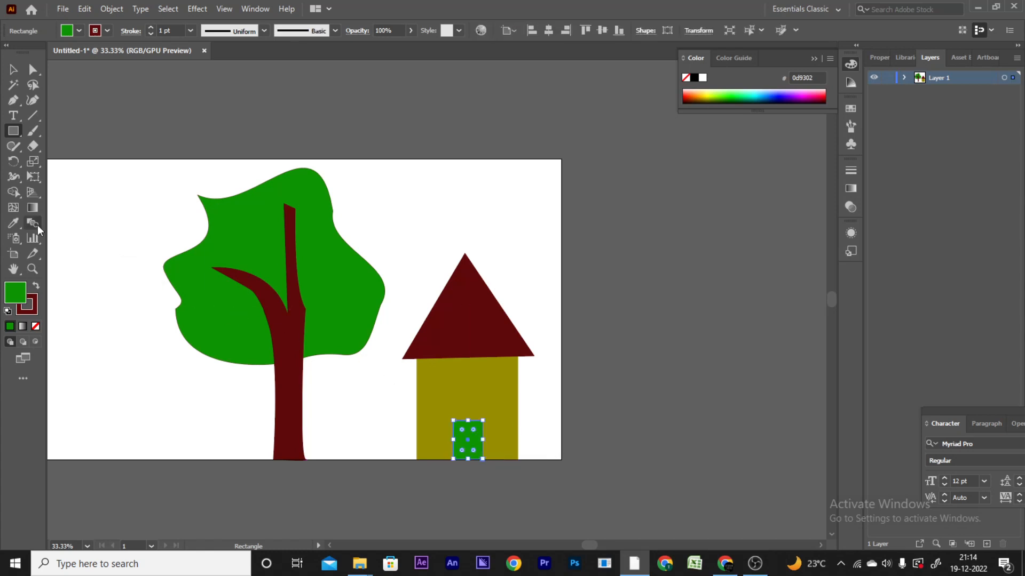
click(13, 222)
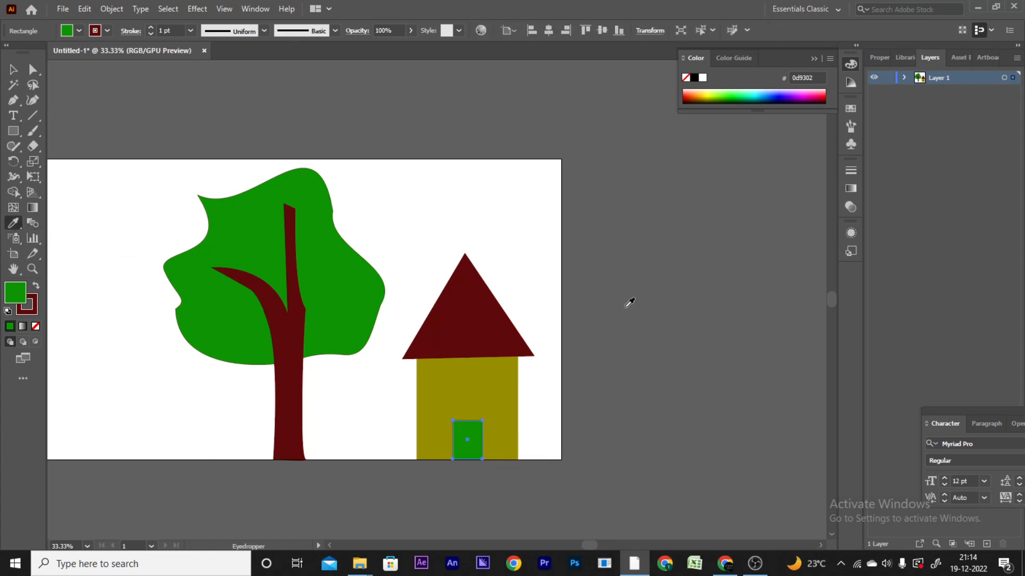
click(475, 325)
click(14, 70)
click(683, 192)
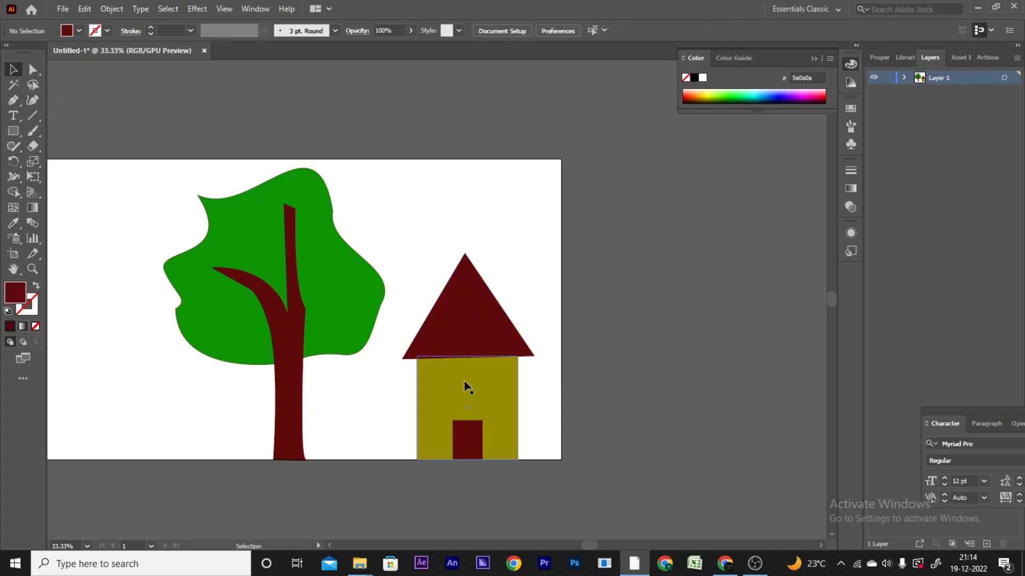
Add two anchor points along the foliage's right edge with the Add Anchor Point tool.
click(14, 99)
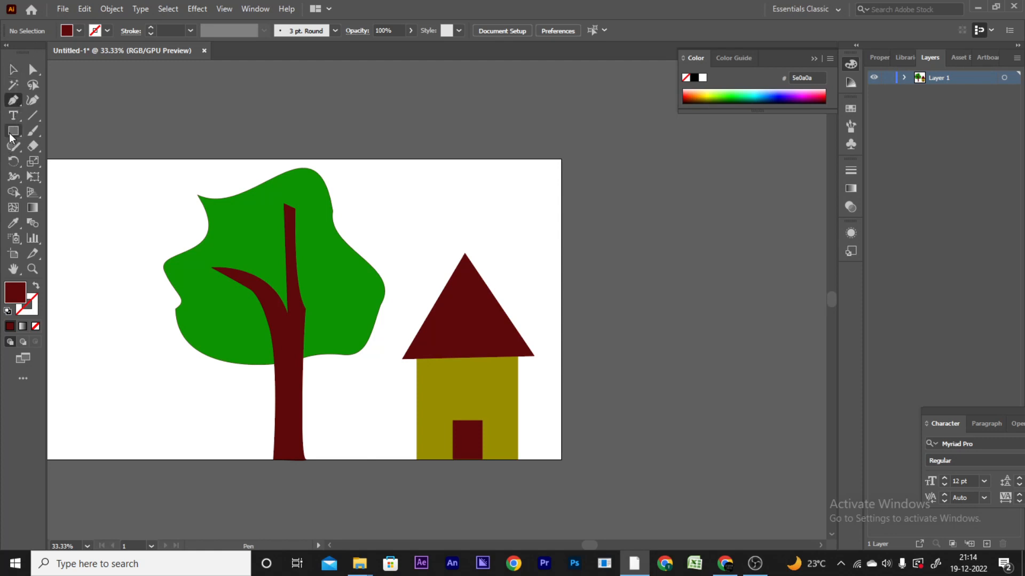
drag(13, 101, 53, 128)
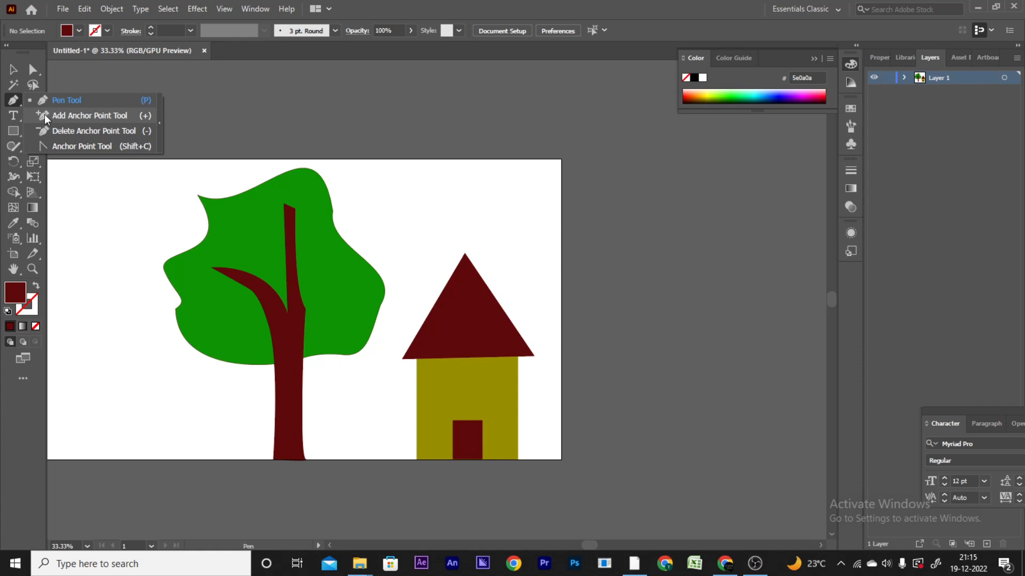
click(33, 69)
click(241, 201)
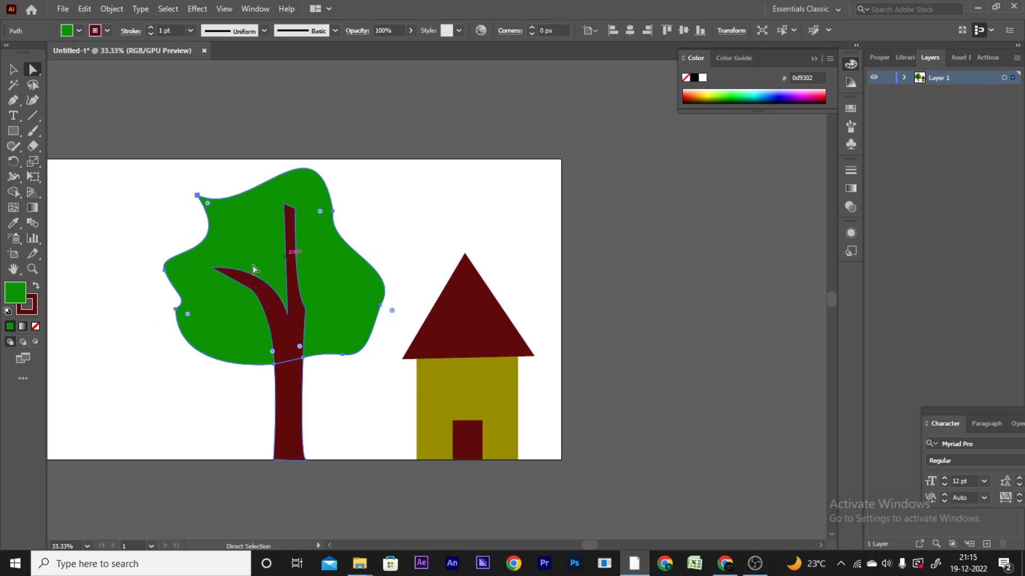
click(16, 104)
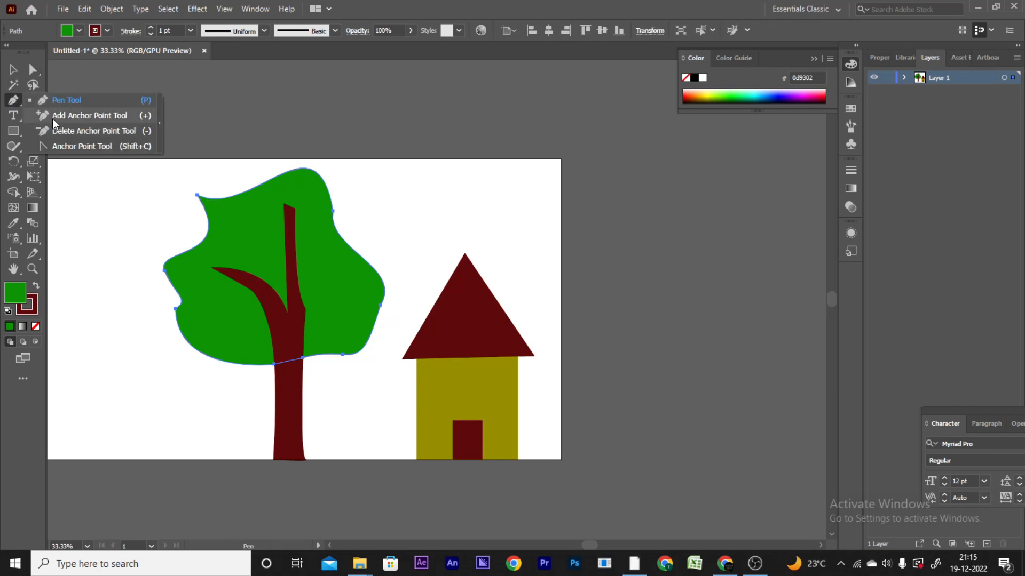
click(53, 118)
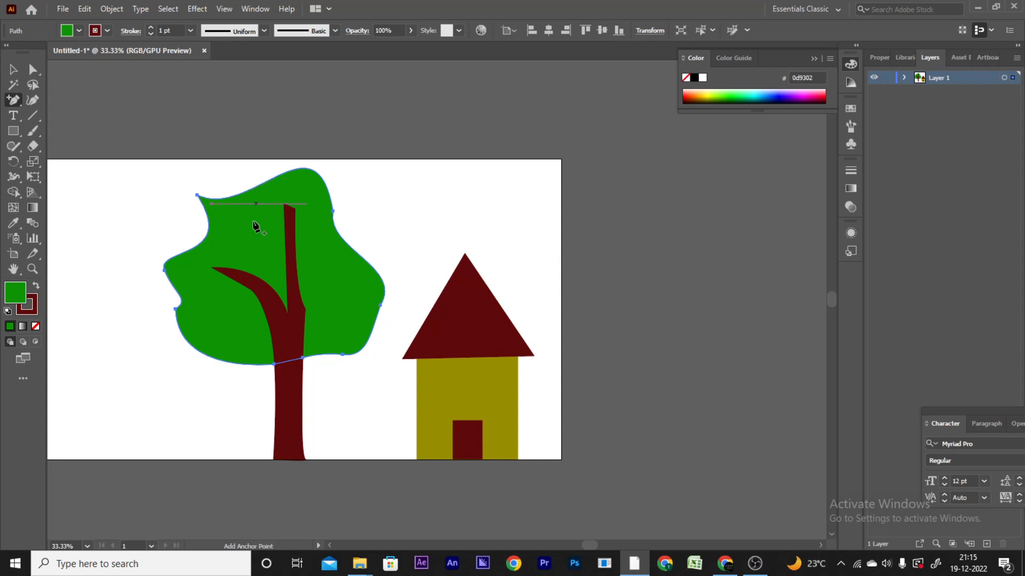
click(361, 258)
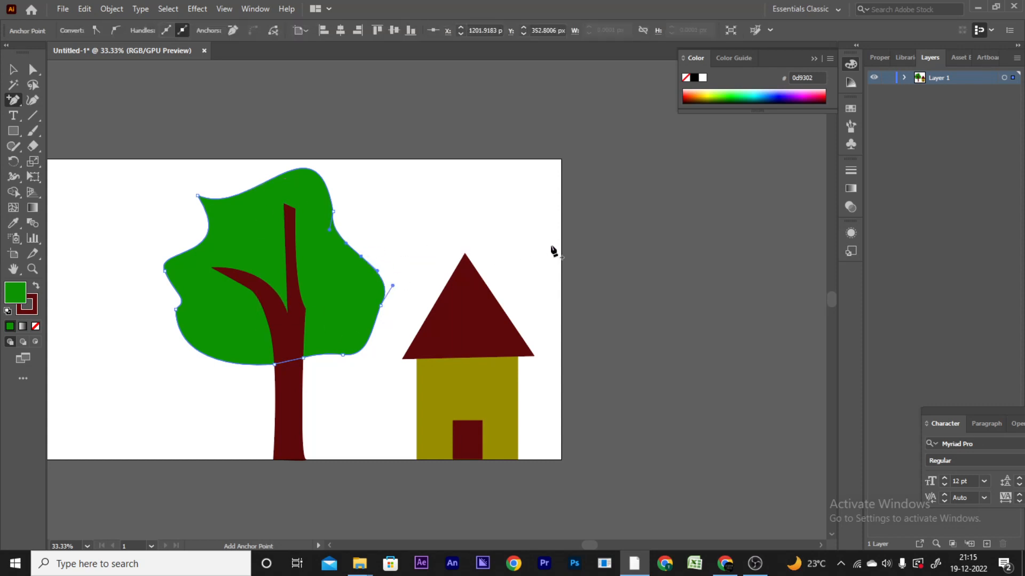
scroll(348, 268, up, 4)
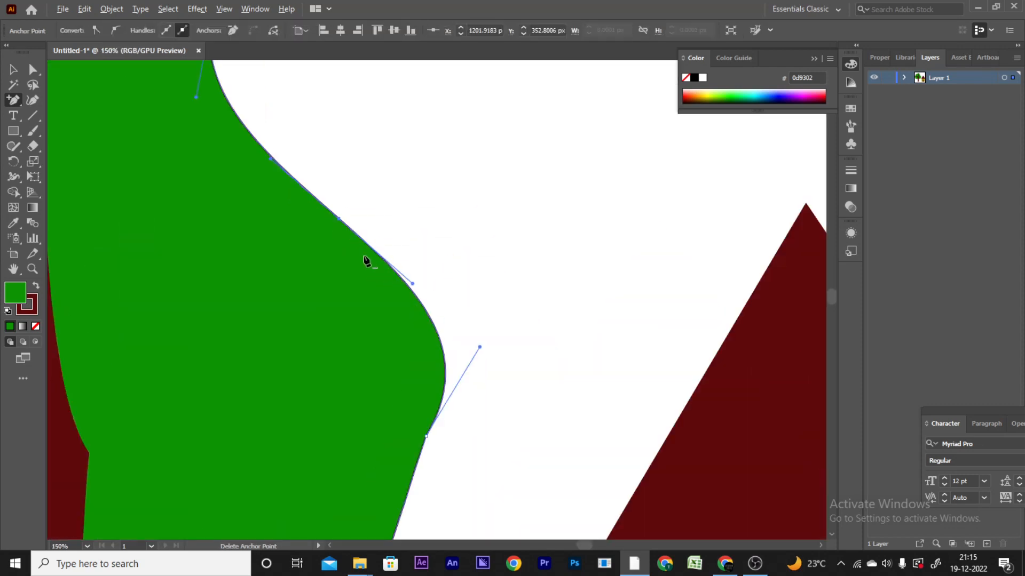
click(442, 347)
scroll(485, 427, down, 4)
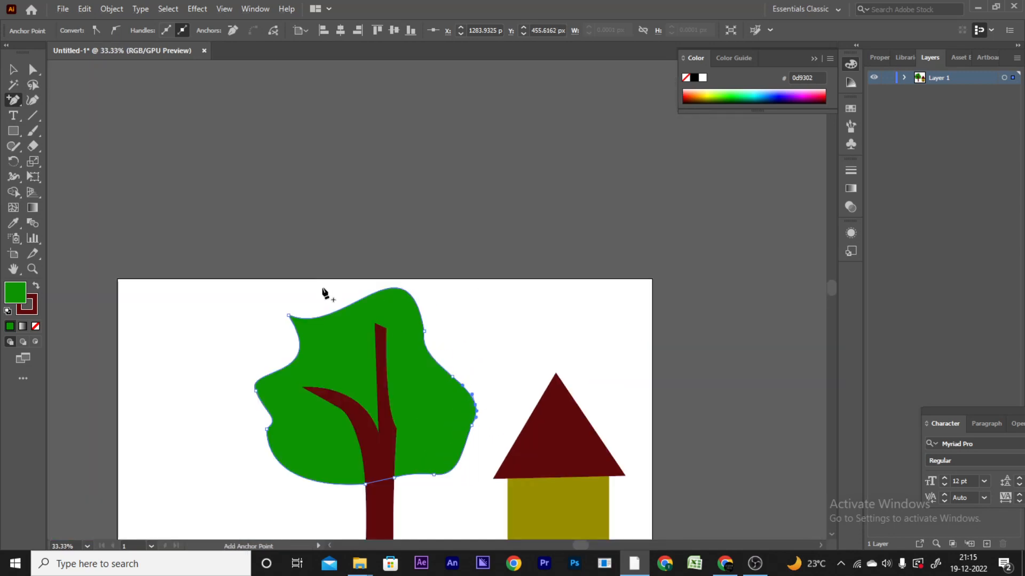
Add an anchor point on the foliage's upper edge and pull it upward beyond the artboard.
click(341, 309)
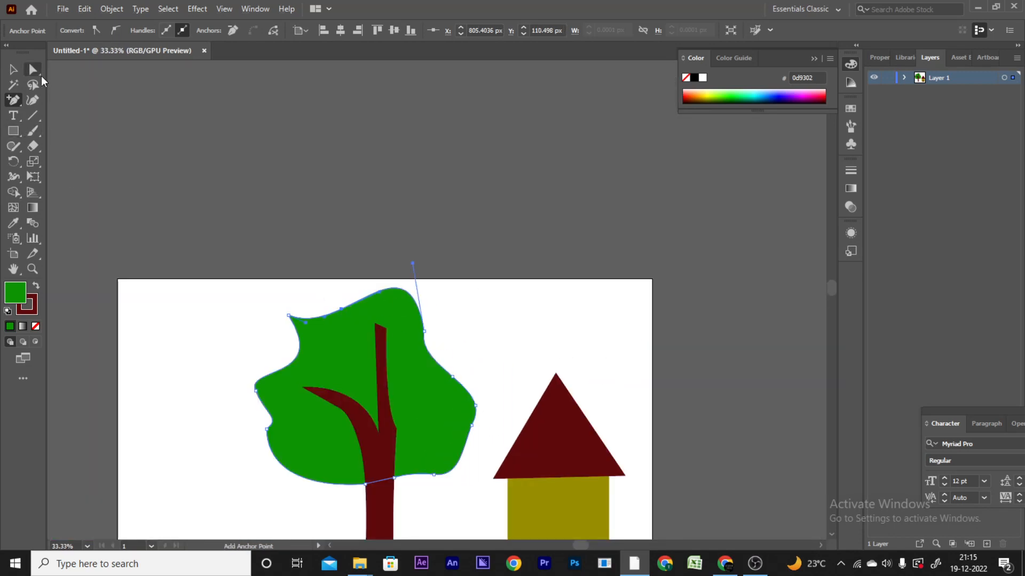
click(38, 71)
drag(339, 310, 322, 255)
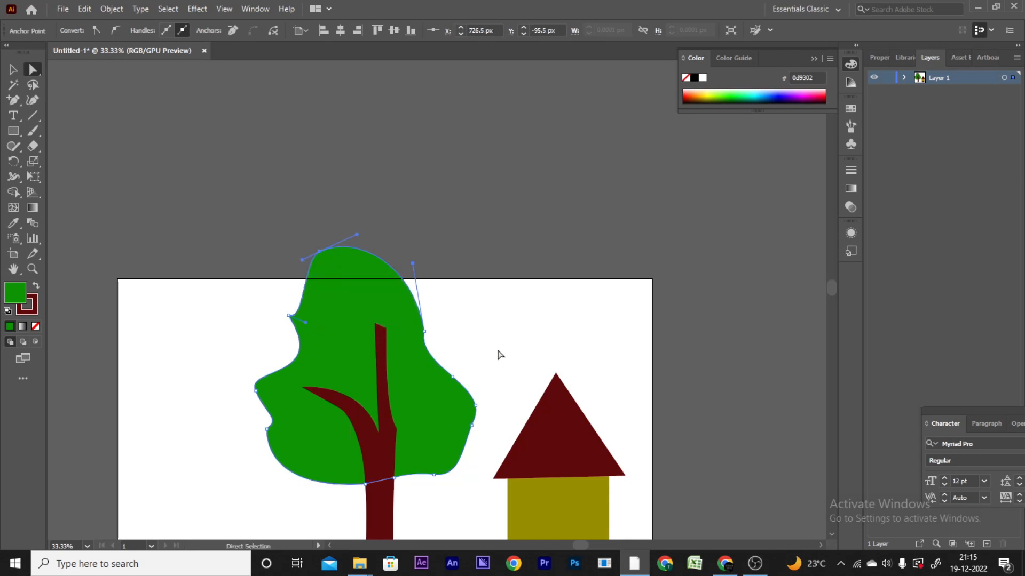
Undo the added foliage anchors, the door and the sharp upper-left foliage point, and deselect everything.
key(ctrl+z)
key(ctrl+z)
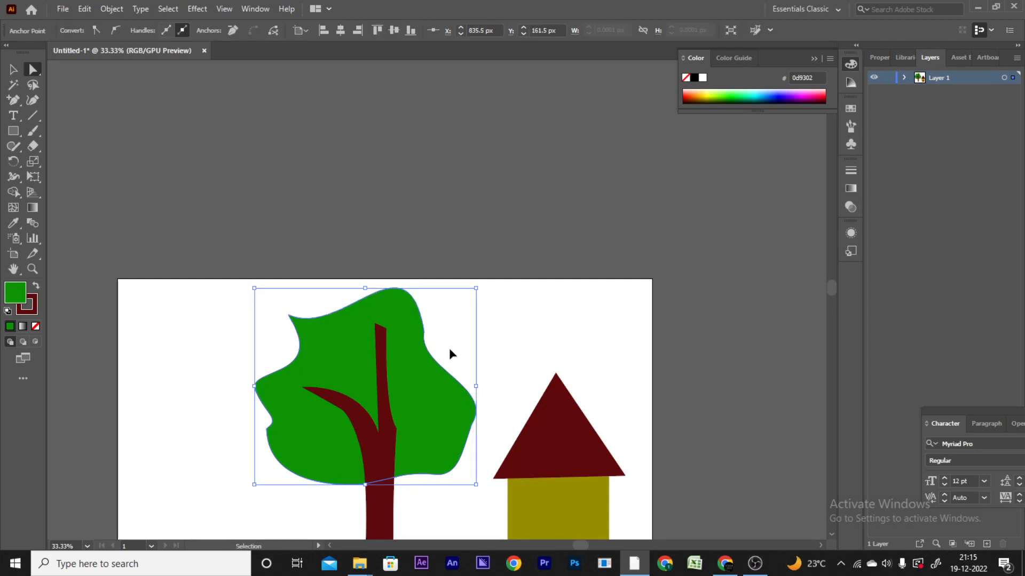
key(ctrl+z)
key(ctrl+z)
key(ctrl+z)
key(ctrl+z)
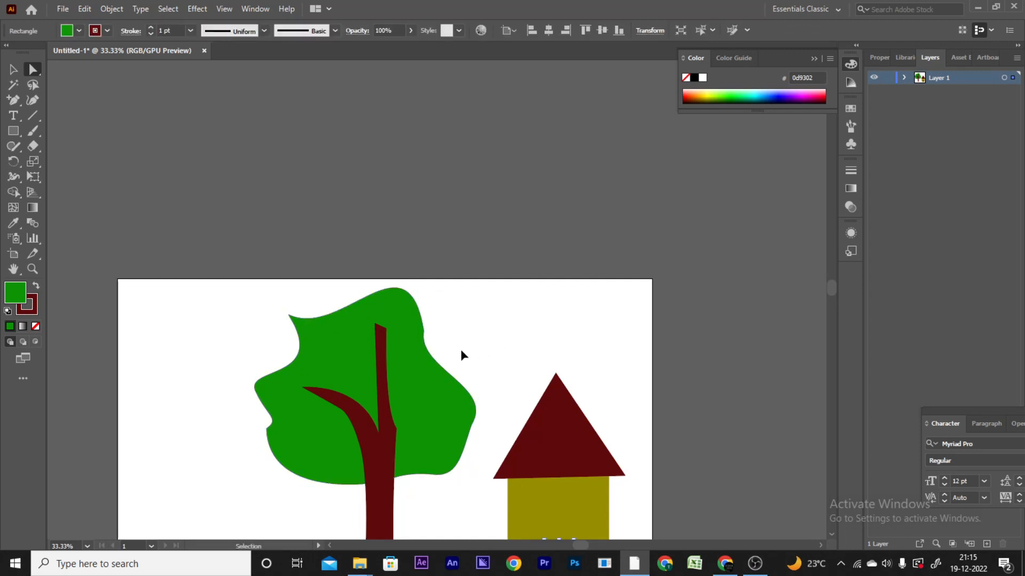
click(13, 69)
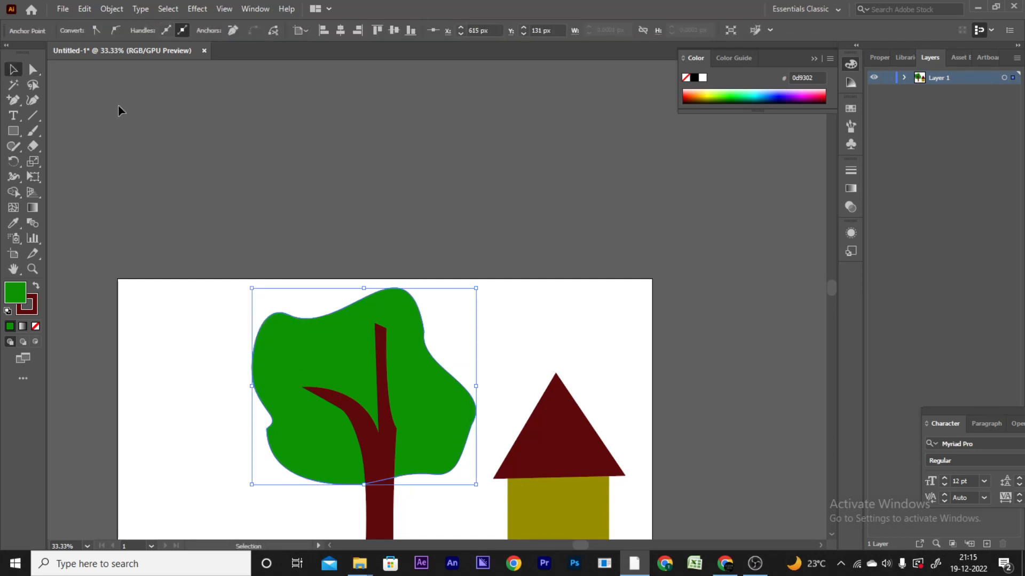
key(ctrl+shift+a)
Slant the tip of the trunk's upright branch more steeply by lowering its right corner, and round that corner about 14 px.
key(ctrl+minus)
key(ctrl+plus)
key(ctrl+plus)
key(ctrl+plus)
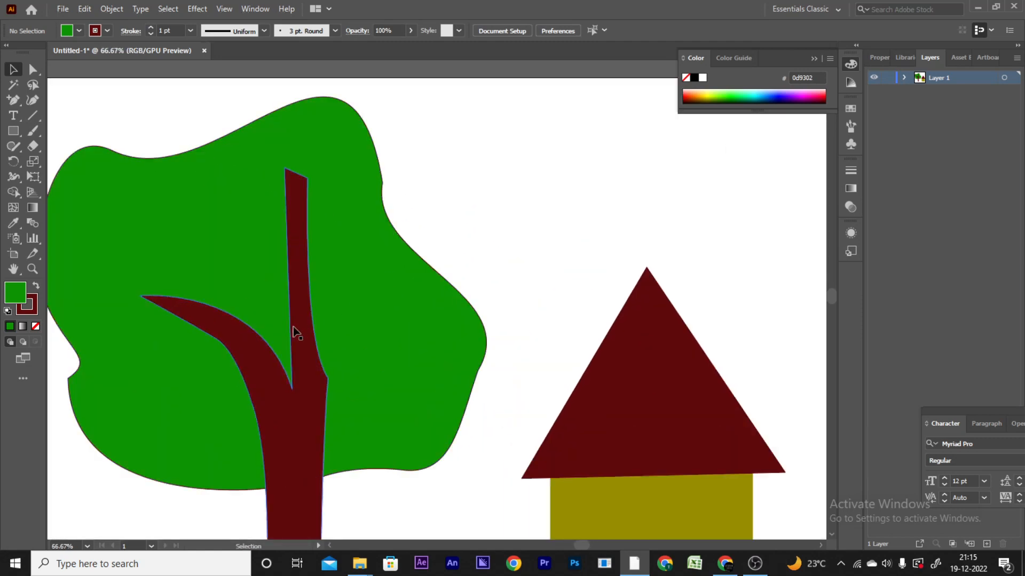
click(288, 173)
click(33, 71)
scroll(263, 117, up, 3)
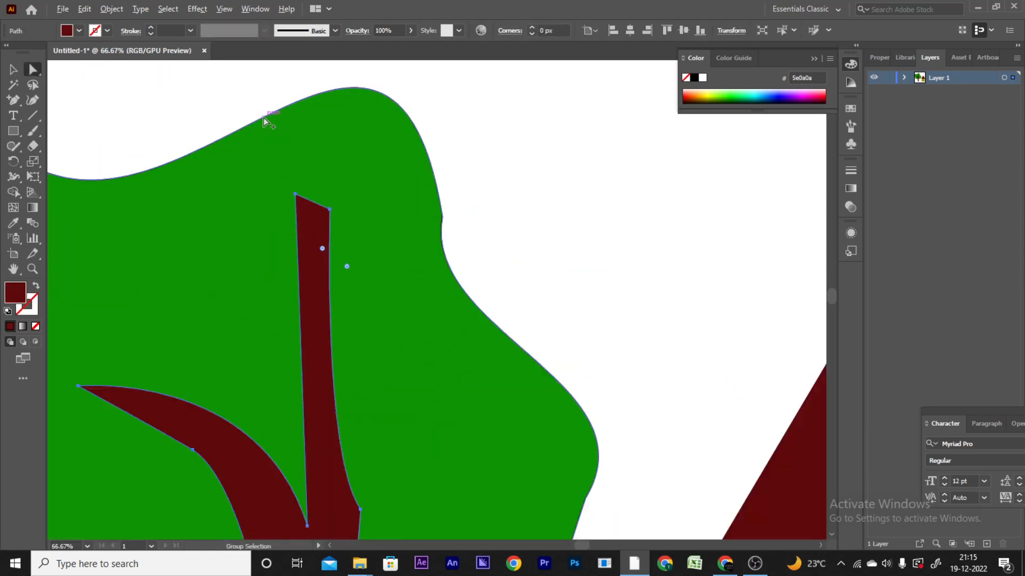
drag(395, 303, 361, 341)
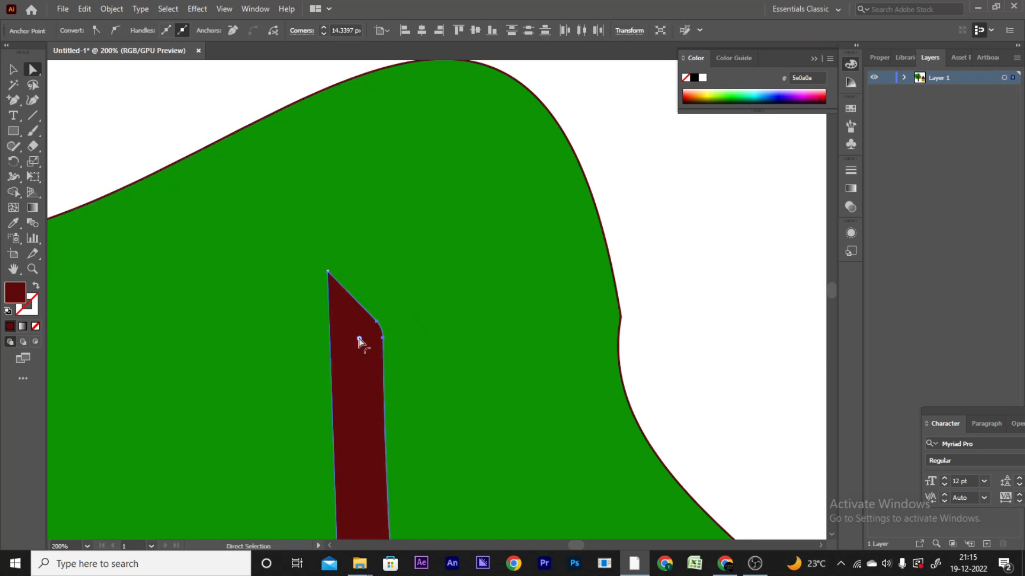
click(330, 273)
mouse_move(332, 283)
mouse_down()
mouse_move(363, 406)
mouse_move(332, 282)
mouse_up()
click(641, 264)
scroll(640, 264, down, 3)
scroll(688, 462, down, 3)
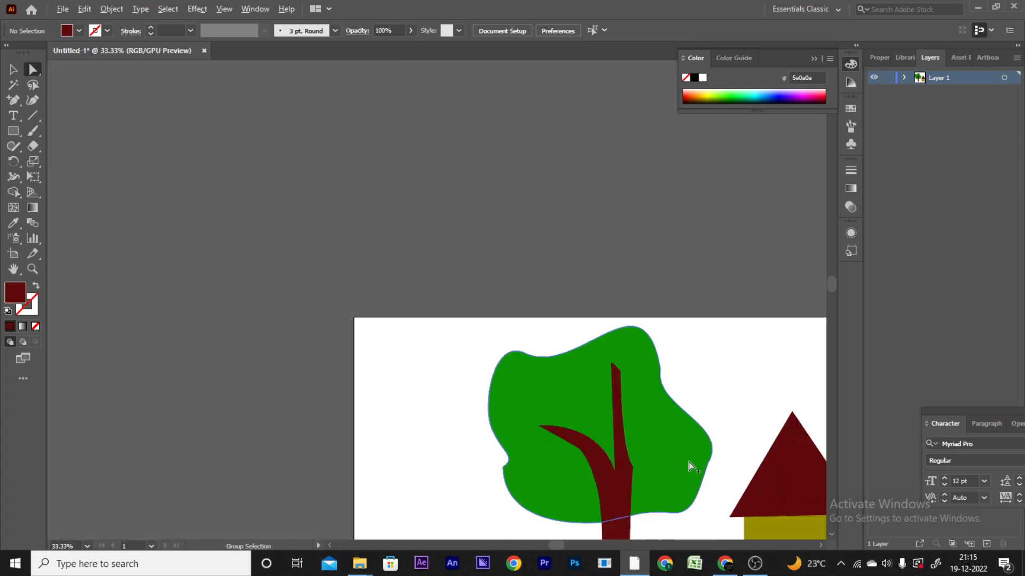
scroll(380, 241, up, 2)
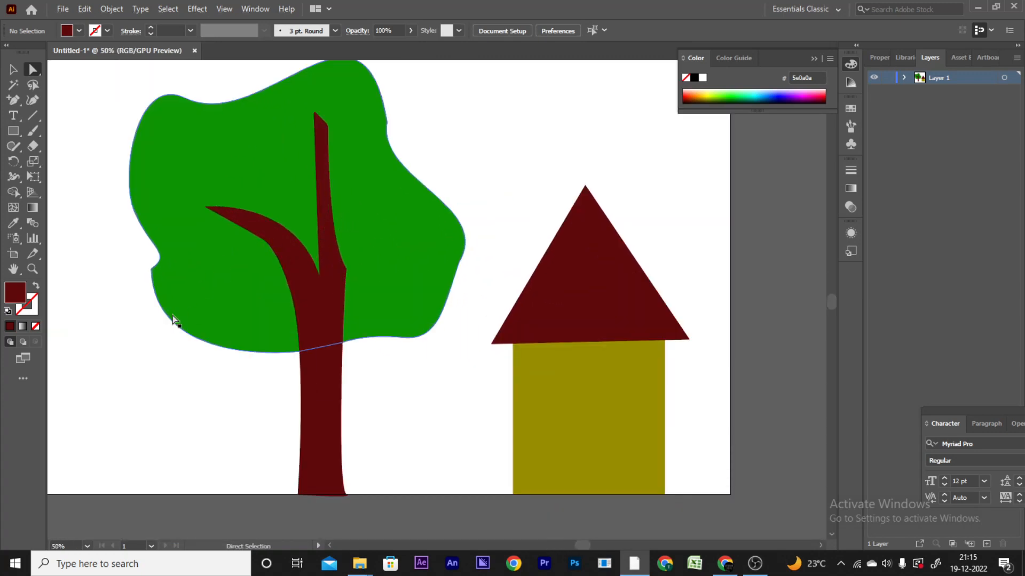
click(13, 100)
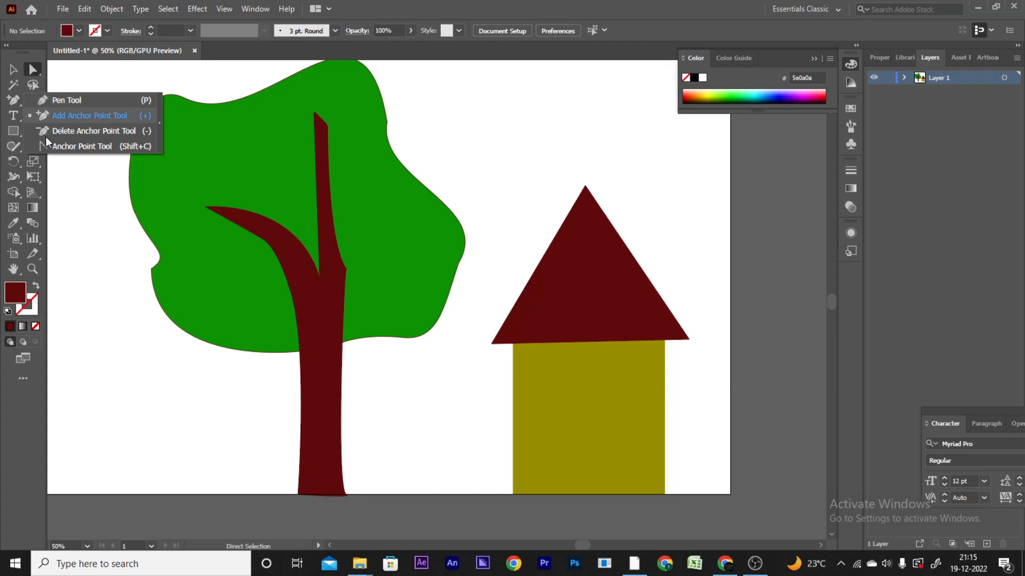
click(46, 137)
click(169, 145)
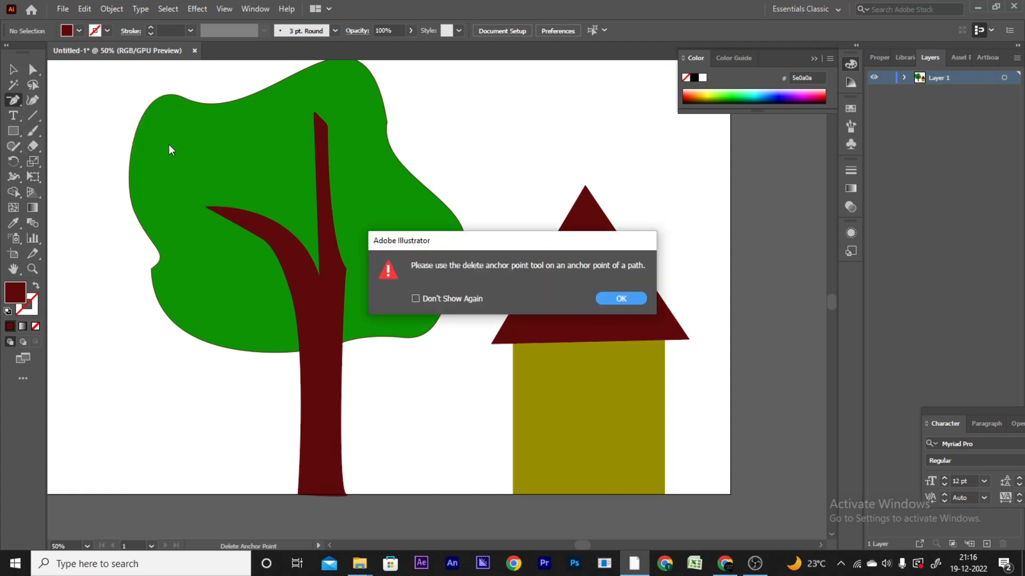
click(621, 299)
Try deleting the foliage's upper-right and right-edge anchor points with the Delete Anchor Point tool, undoing each deletion.
click(13, 70)
click(239, 134)
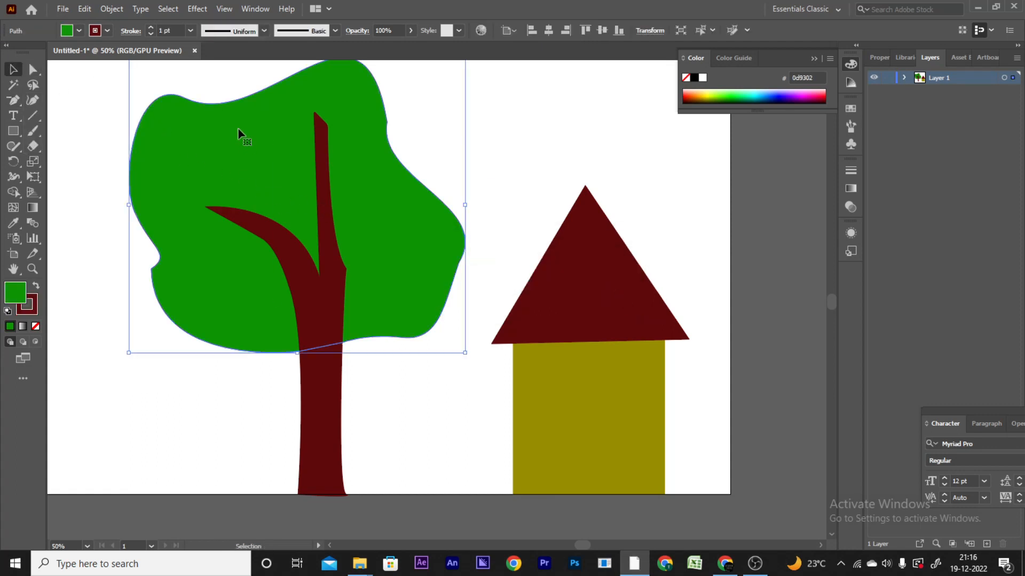
click(32, 69)
click(14, 100)
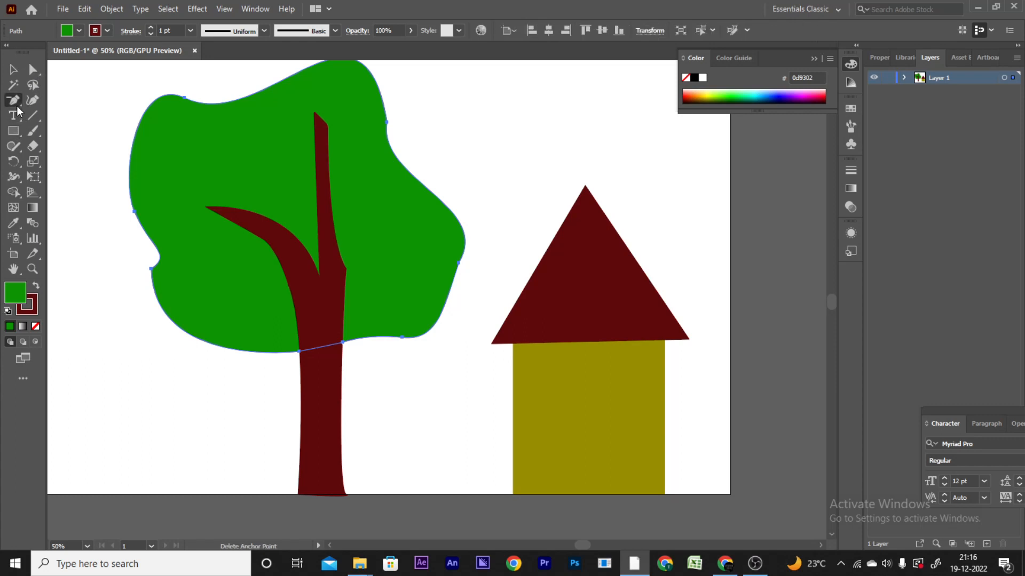
click(12, 103)
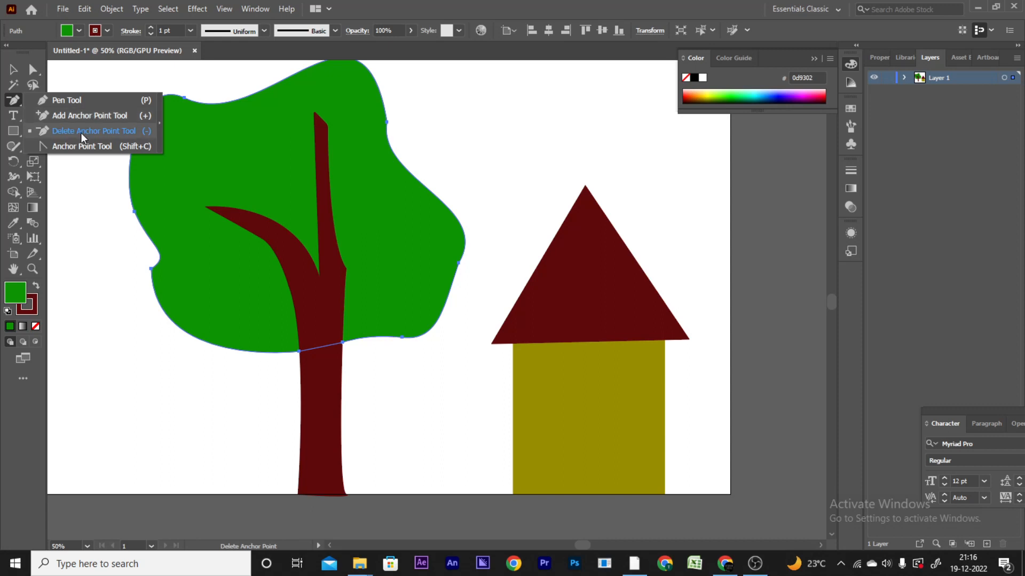
click(81, 132)
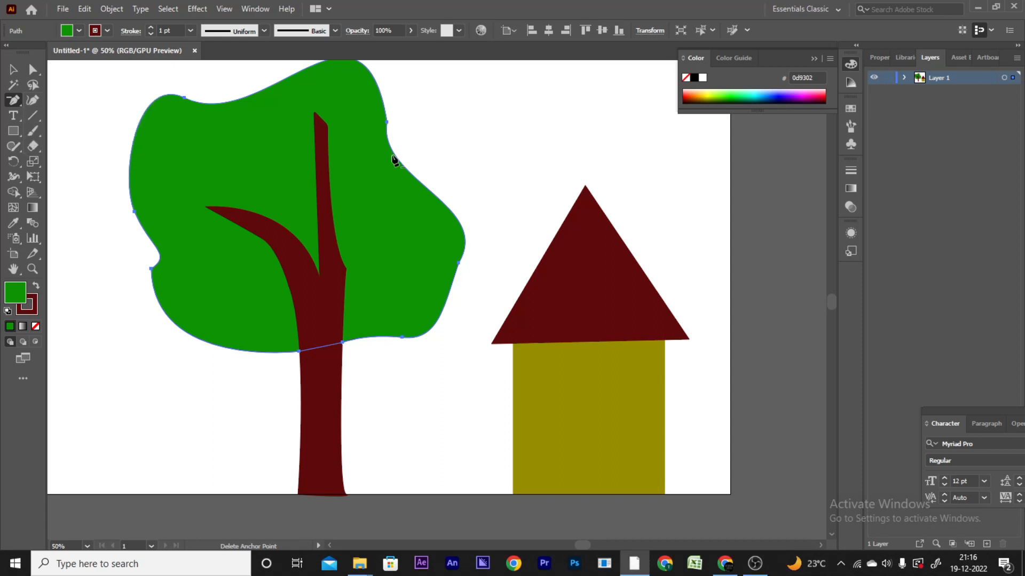
click(387, 122)
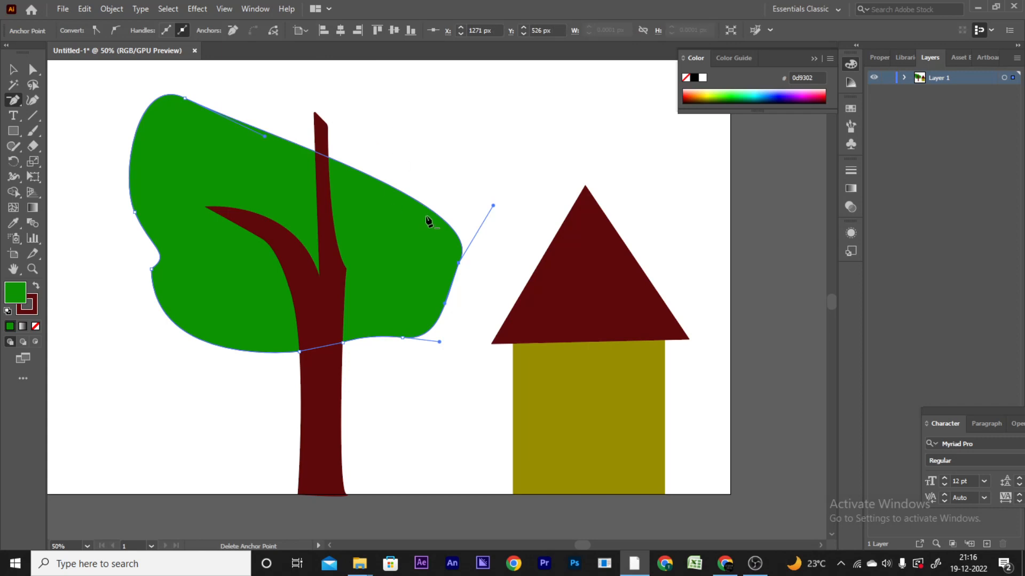
key(ctrl+z)
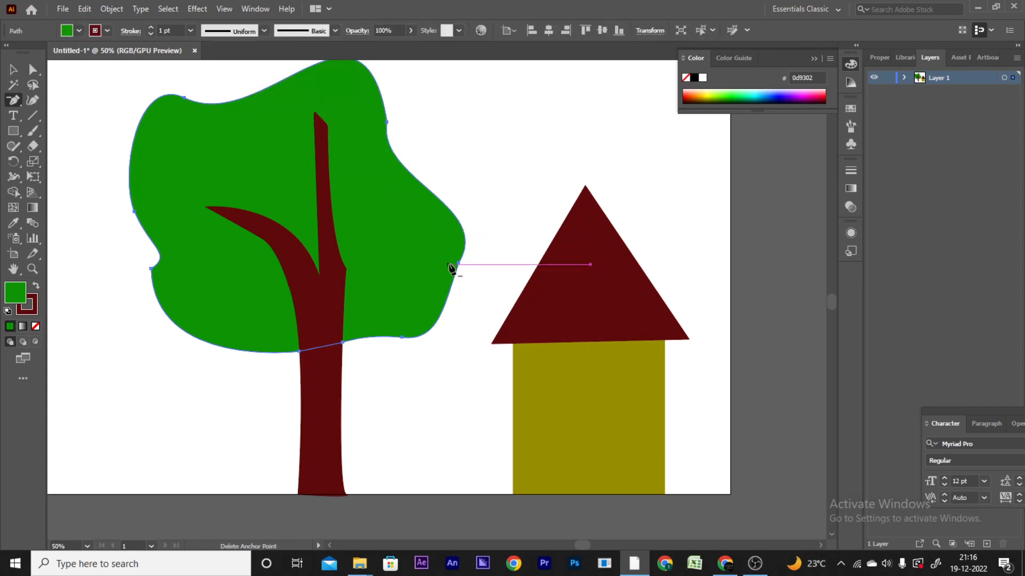
click(459, 263)
key(ctrl+z)
Remove the foliage's fill and delete its upper-right, upper-left and lower-left anchor points.
click(35, 326)
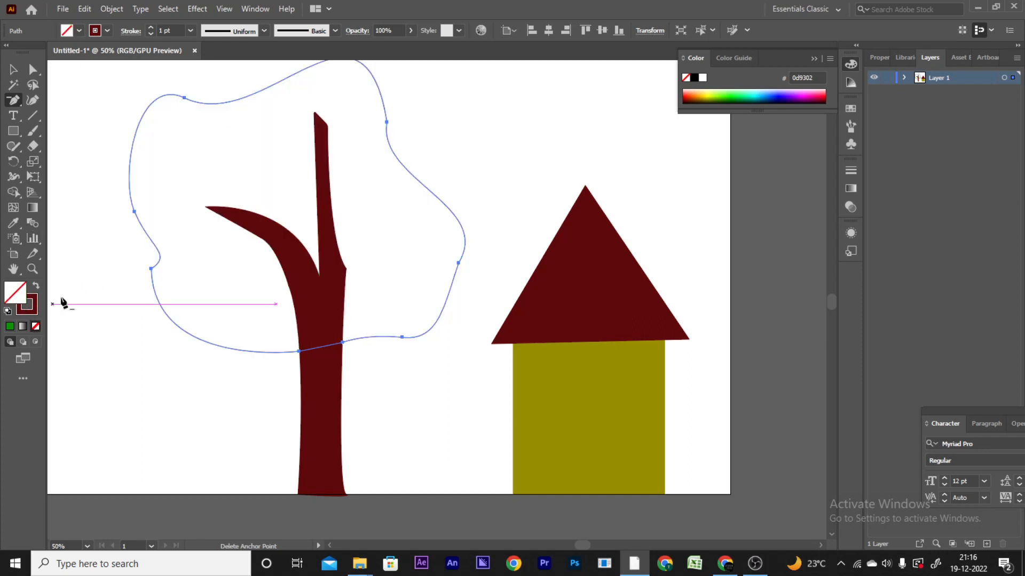
click(387, 122)
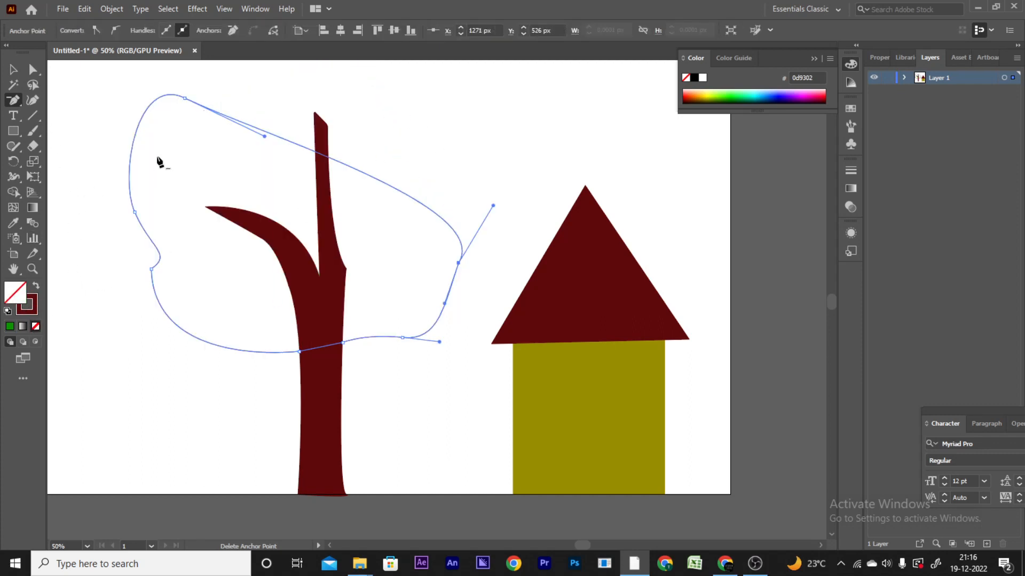
click(184, 99)
click(152, 269)
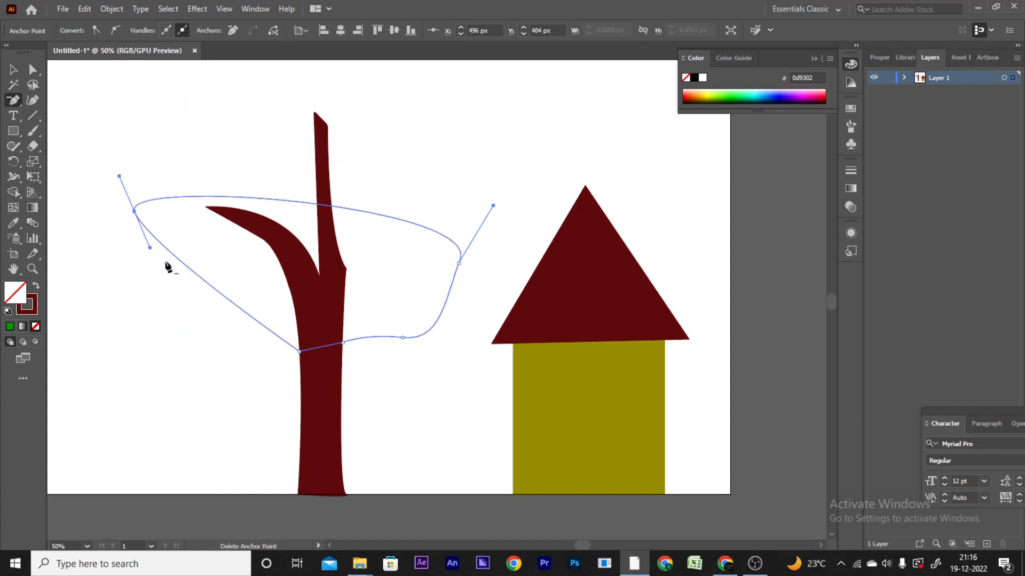
Undo the foliage's anchor deletions and fill removal, and deselect everything.
key(ctrl+z)
key(ctrl+z)
key(ctrl+z)
key(ctrl+z)
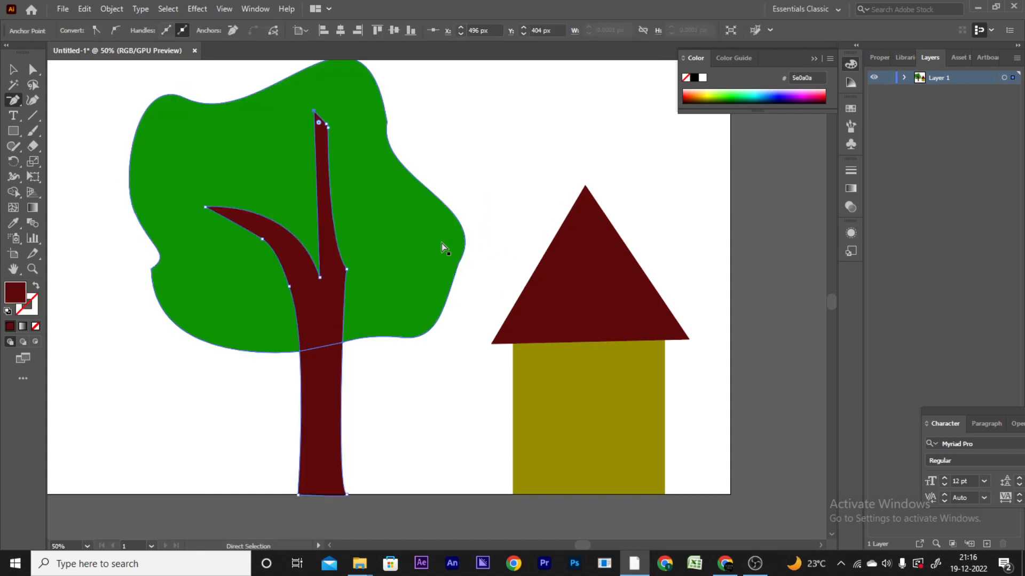
click(14, 69)
click(100, 87)
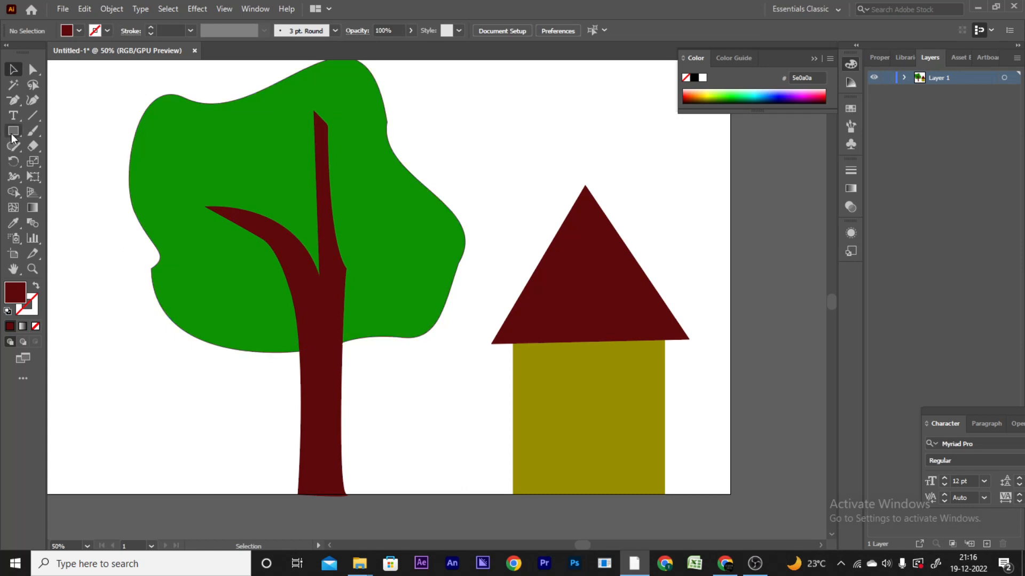
Select the foliage shape and set its fill to none so only the outline and its anchors show.
click(16, 100)
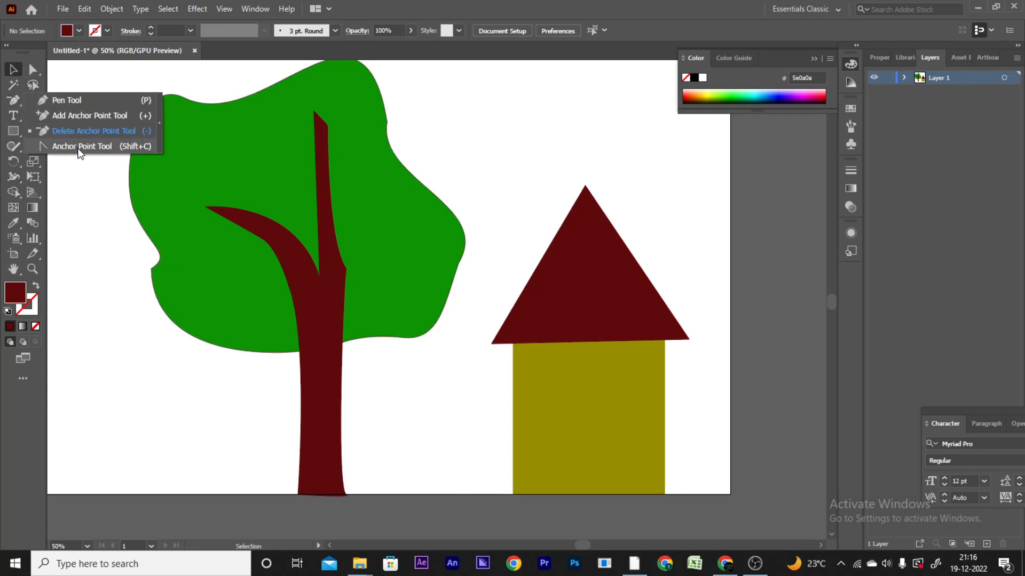
click(12, 73)
click(154, 110)
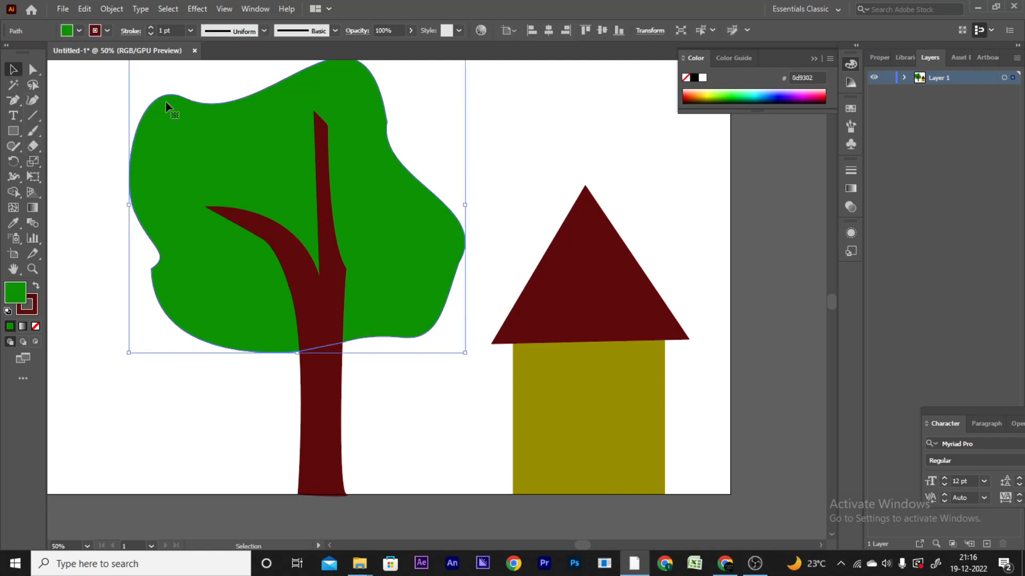
click(30, 73)
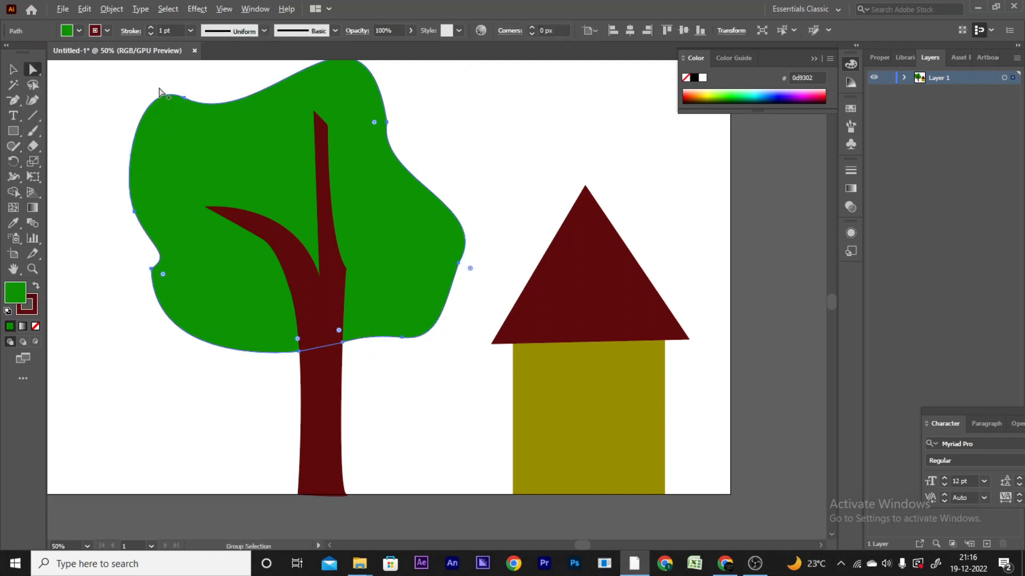
scroll(159, 88, up, 5)
scroll(330, 157, down, 6)
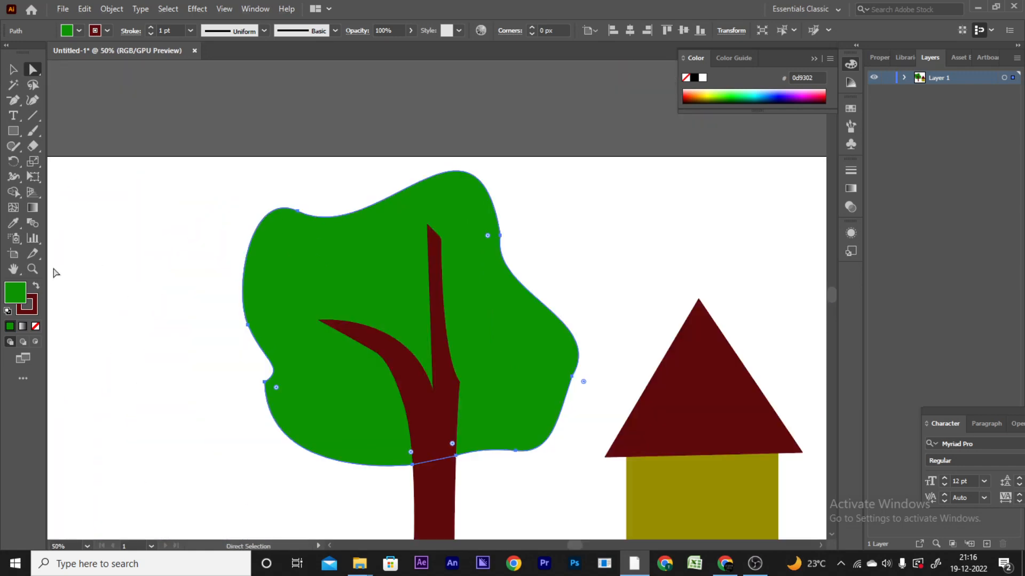
click(35, 327)
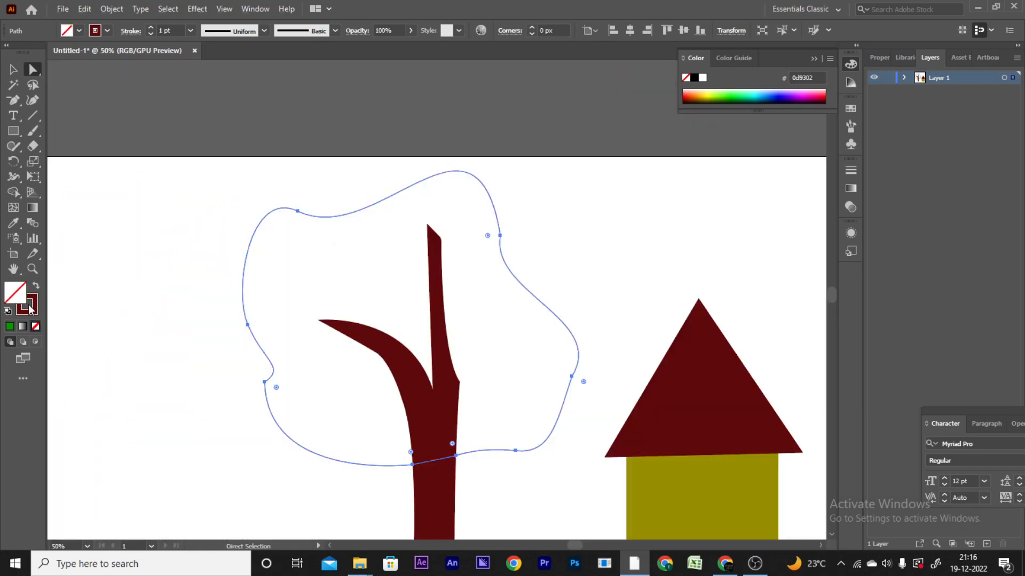
scroll(308, 219, up, 2)
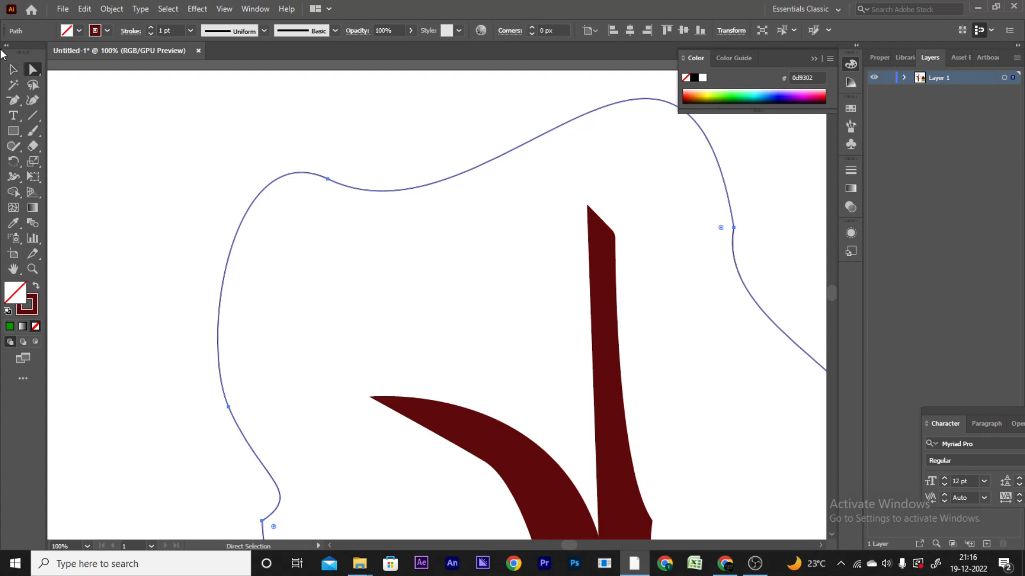
Convert the three anchor points along the foliage's left side to sharp corners with the Anchor Point tool.
drag(13, 100, 96, 149)
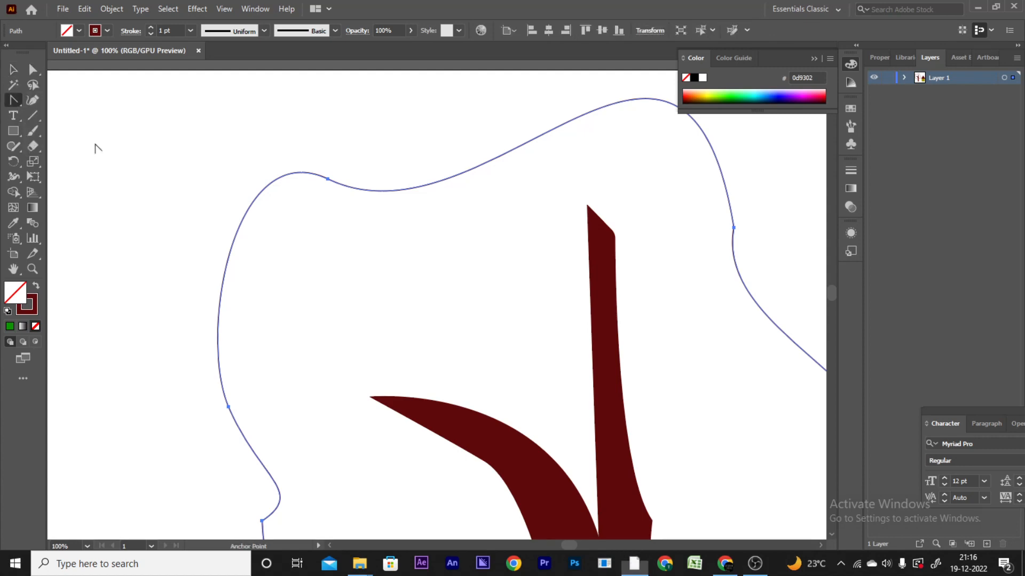
click(328, 180)
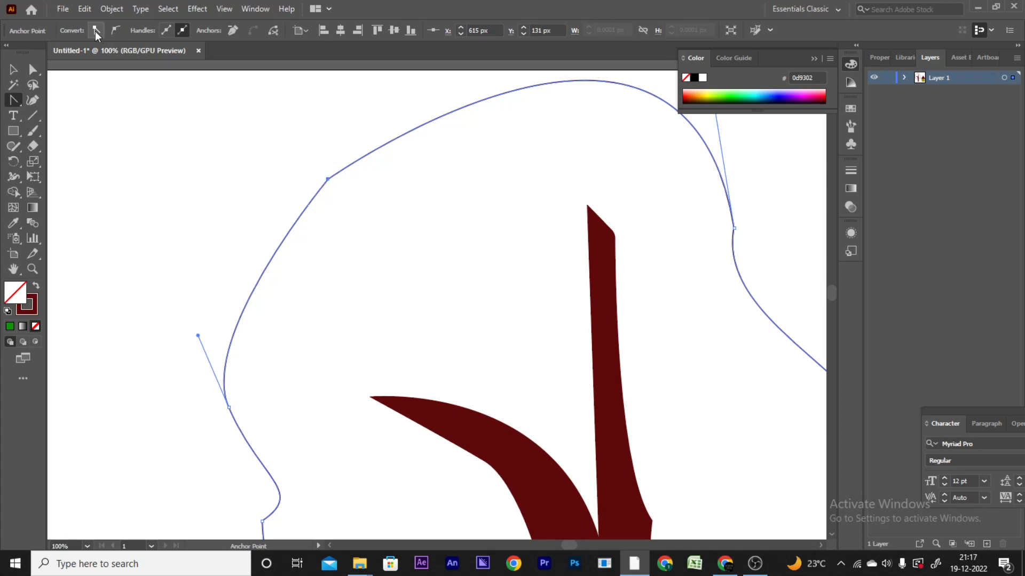
click(229, 407)
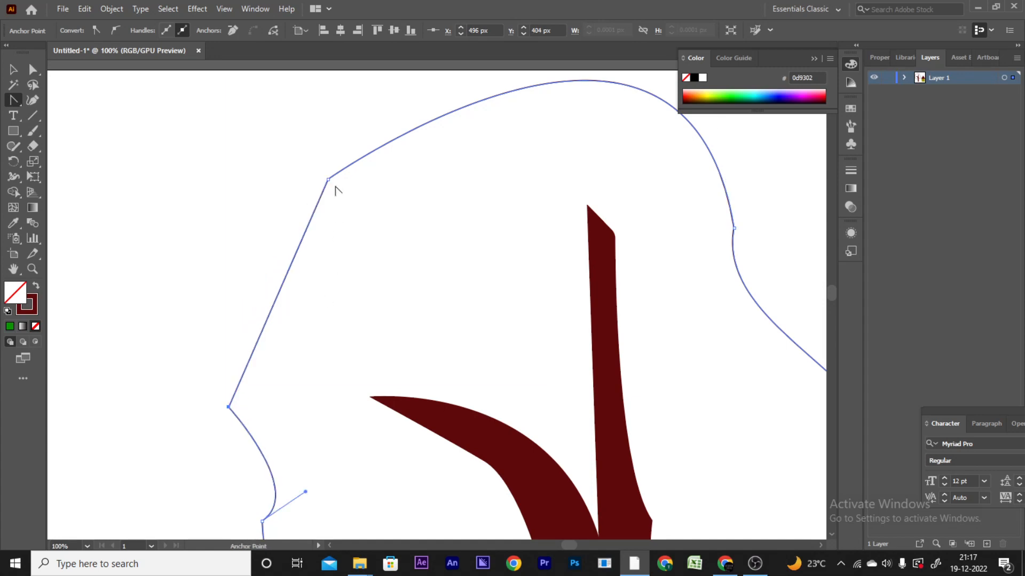
click(328, 180)
scroll(251, 453, down, 3)
click(261, 429)
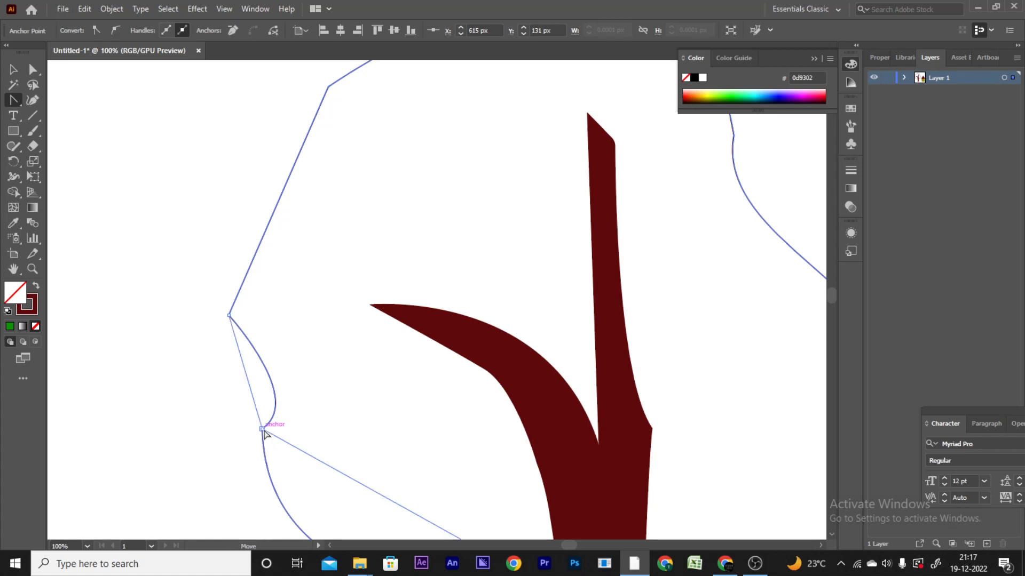
Switch the foliage's lower-left anchor between corner and smooth, leaving it converted to smooth.
scroll(275, 315, down, 3)
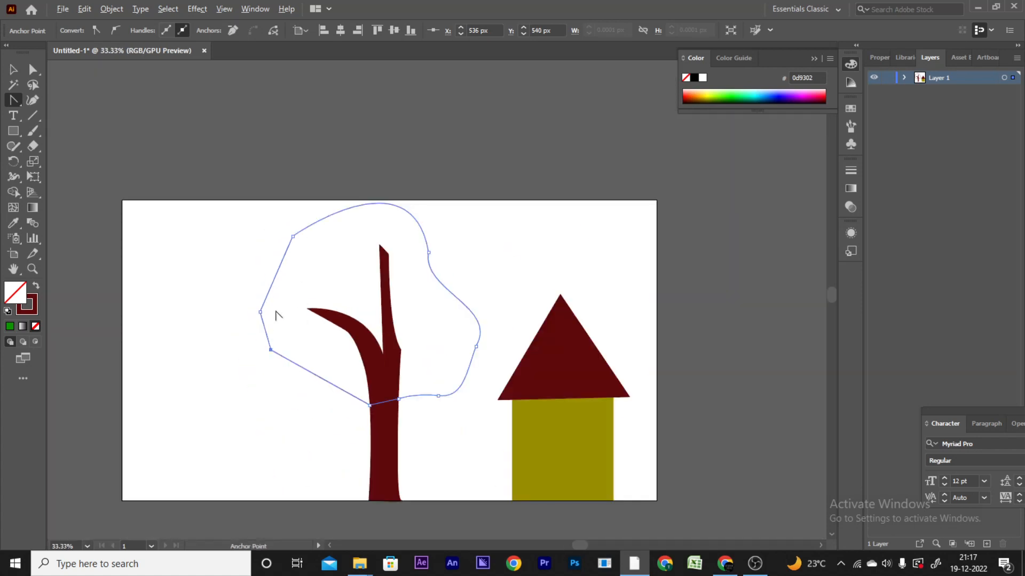
click(113, 30)
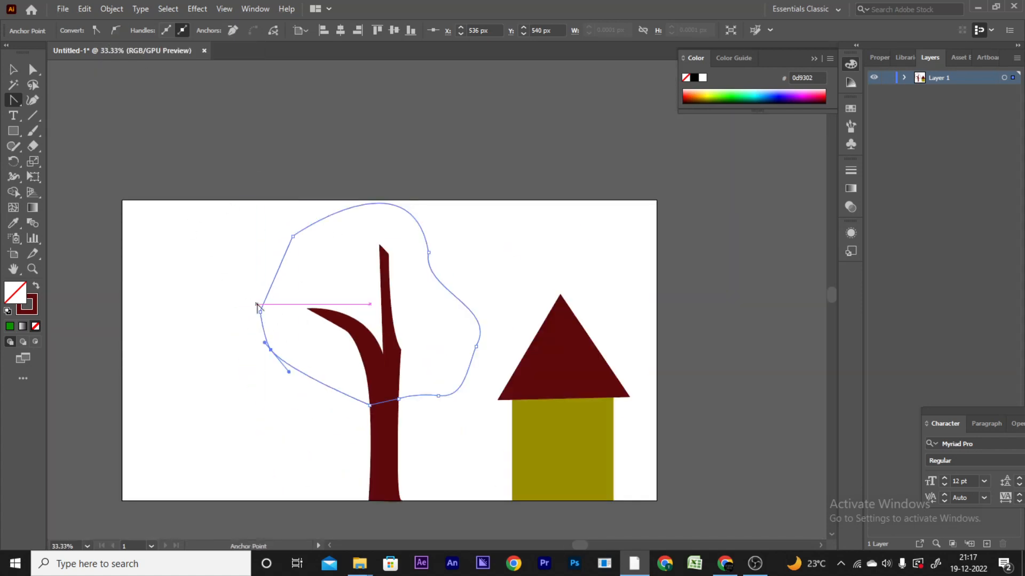
click(96, 30)
click(114, 31)
click(96, 31)
click(114, 30)
key(ctrl+z)
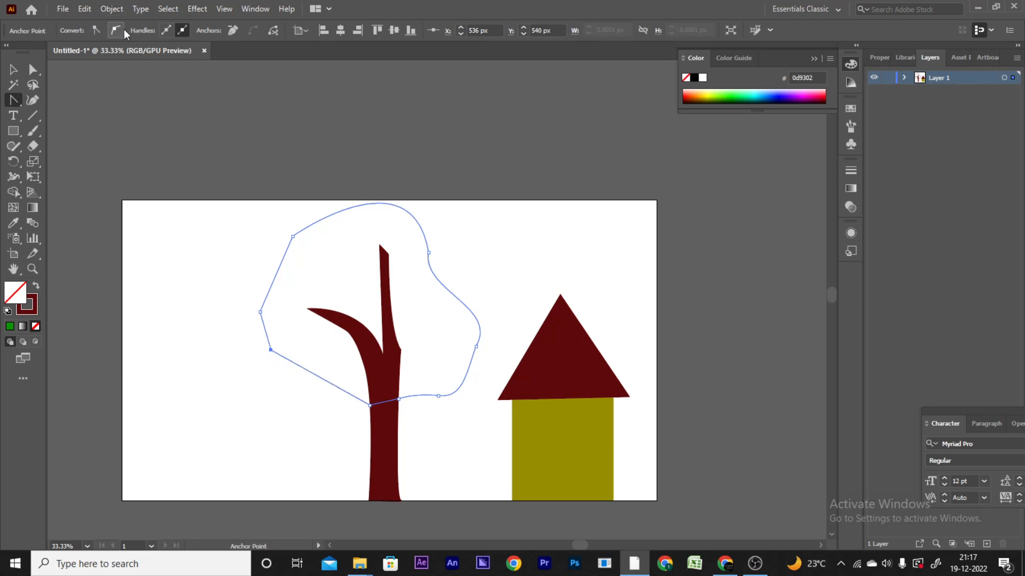
click(123, 30)
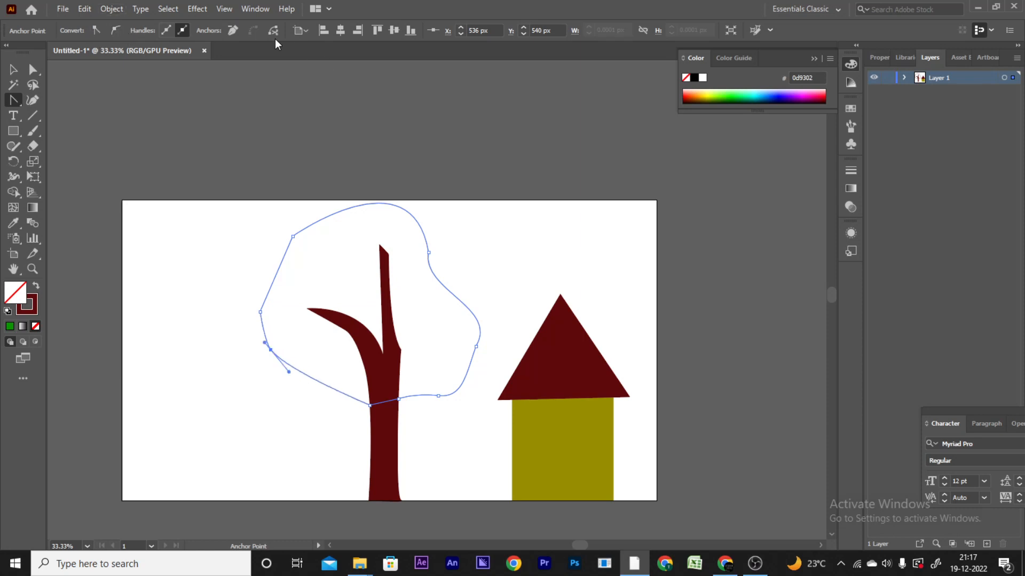
Remove the foliage's selected anchor points one after another until its outline is gone.
click(233, 32)
click(239, 34)
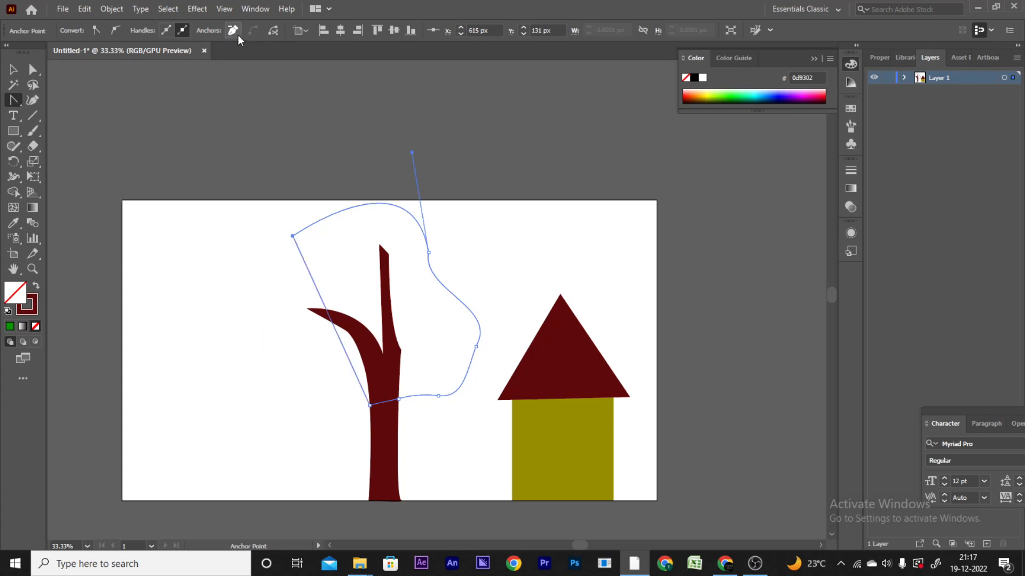
click(238, 35)
click(238, 34)
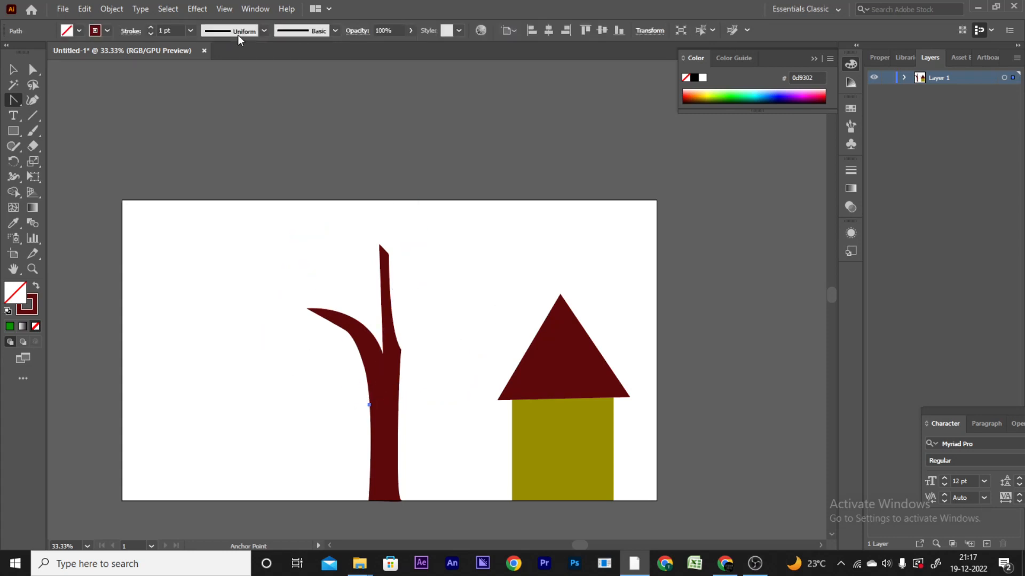
Undo the foliage's anchor removals, anchor conversions and fill removal, and deselect everything.
key(ctrl+z)
key(ctrl+z)
key(ctrl+z)
key(ctrl+z)
key(ctrl+z)
key(ctrl+z)
key(ctrl+z)
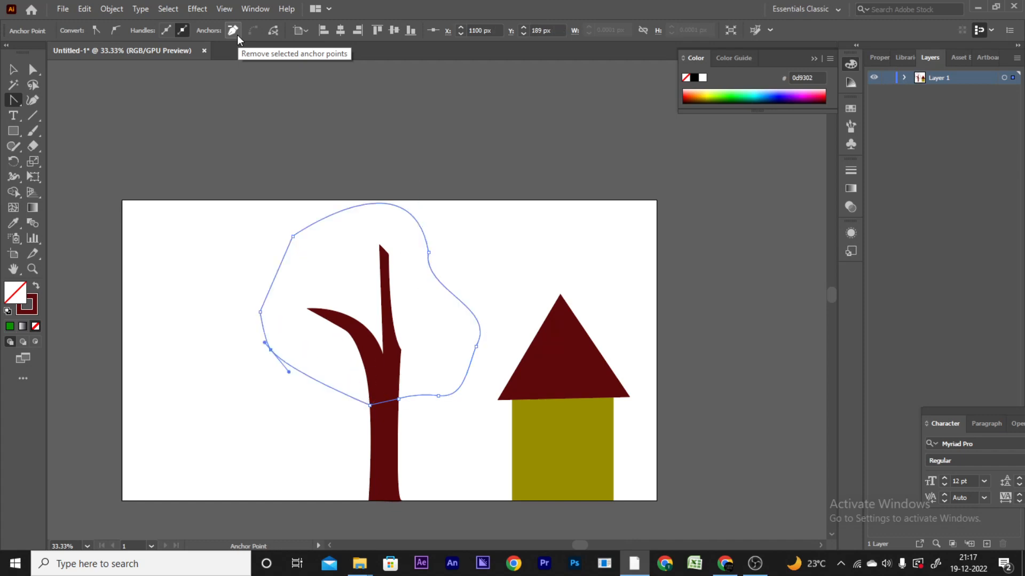
key(ctrl+z)
key(ctrl+z)
key(ctrl+z)
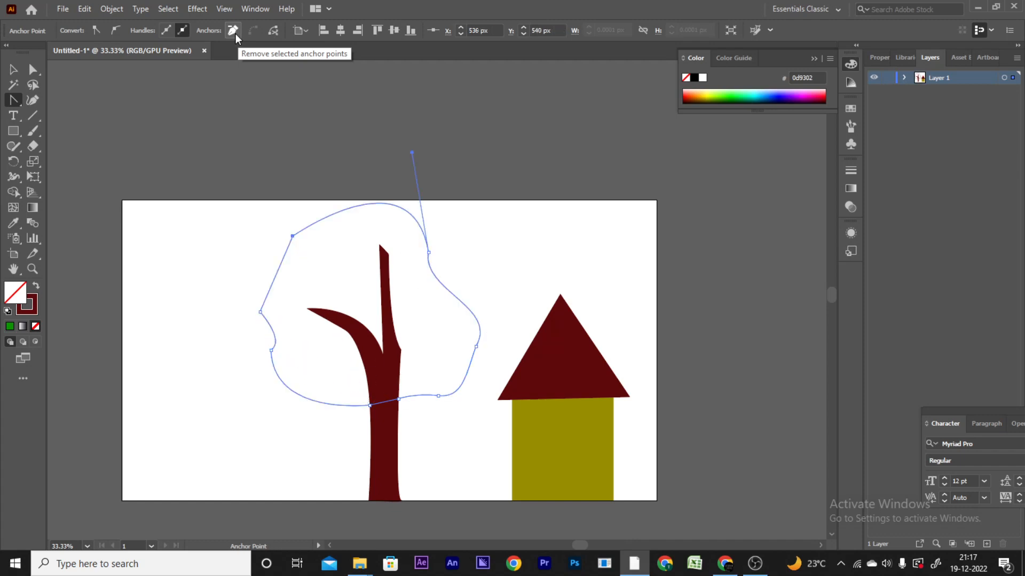
key(ctrl+z)
key(ctrl+z)
key(ctrl+z)
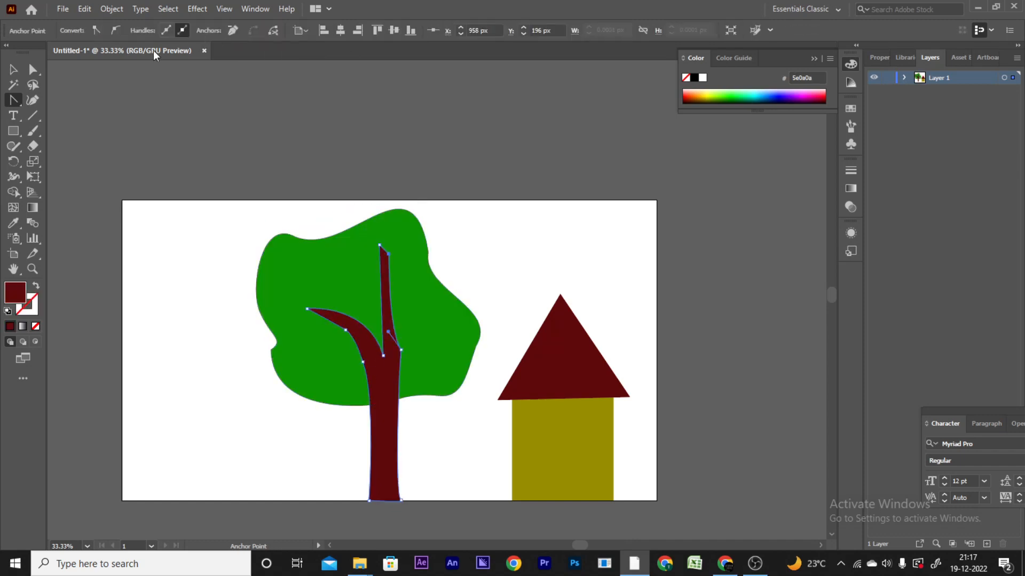
click(13, 69)
click(543, 251)
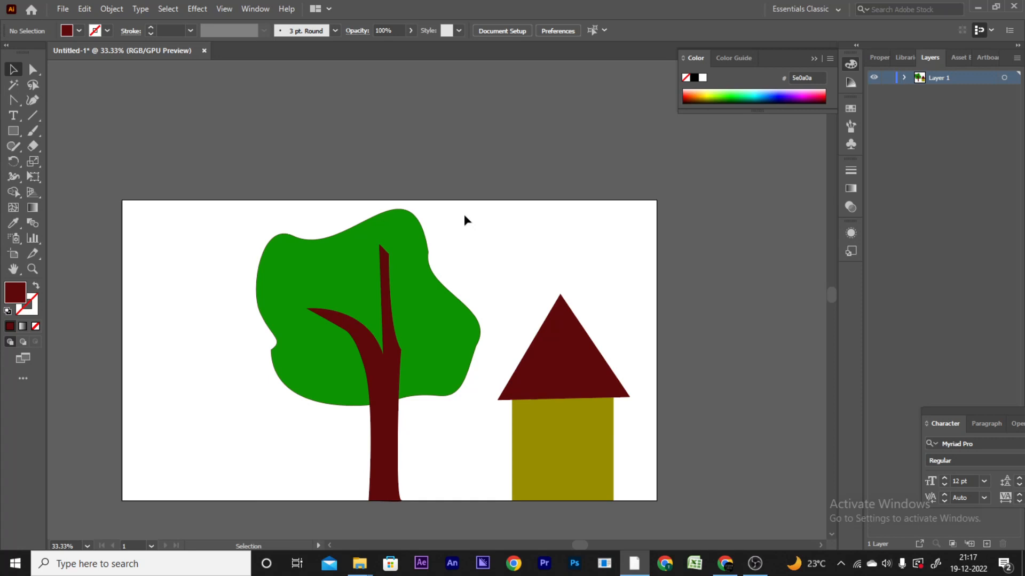
Draw a dark red rectangular door at the base of the house's wall with the Rectangle tool and deselect it.
click(12, 131)
drag(545, 455, 576, 501)
click(13, 70)
click(176, 151)
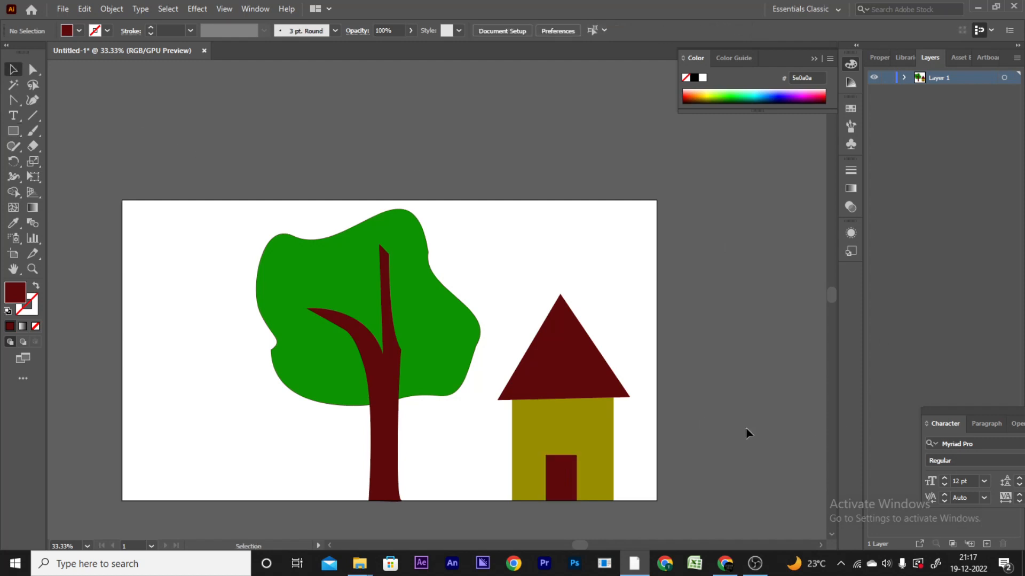
Draw a closed dark red dome shape near the artboard's lower-left corner with the Curvature tool, using three anchor points.
click(15, 131)
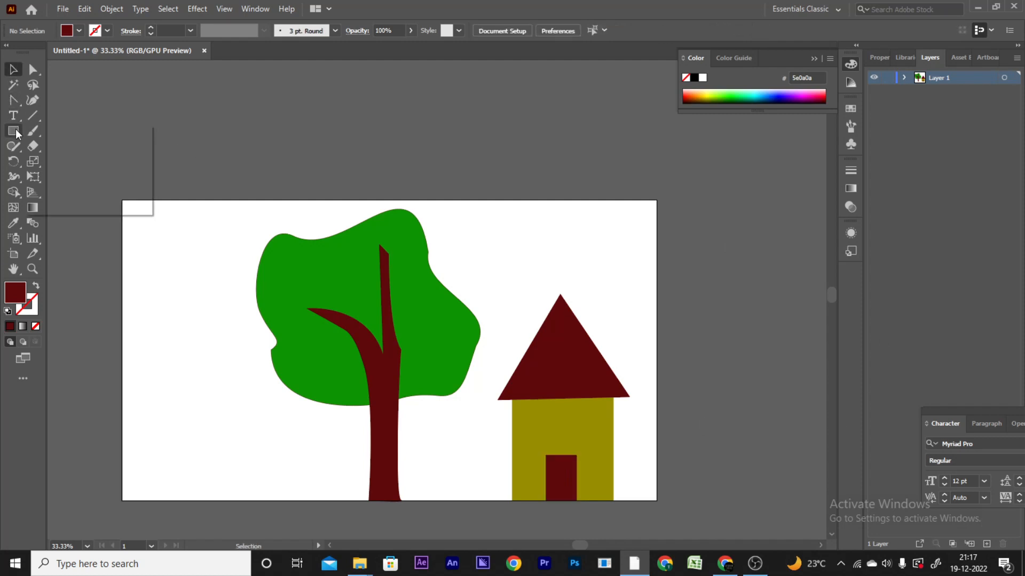
click(16, 100)
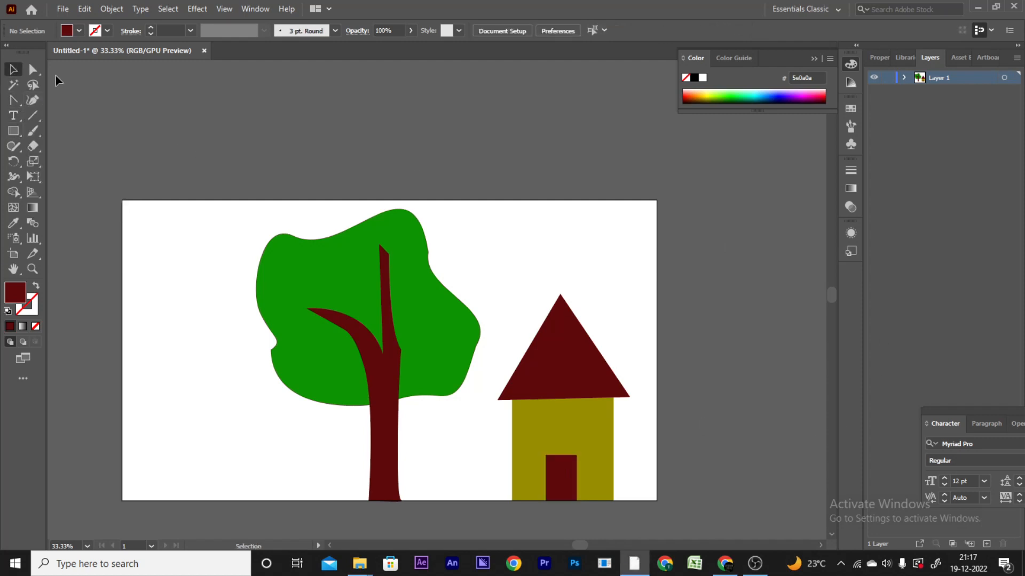
click(39, 98)
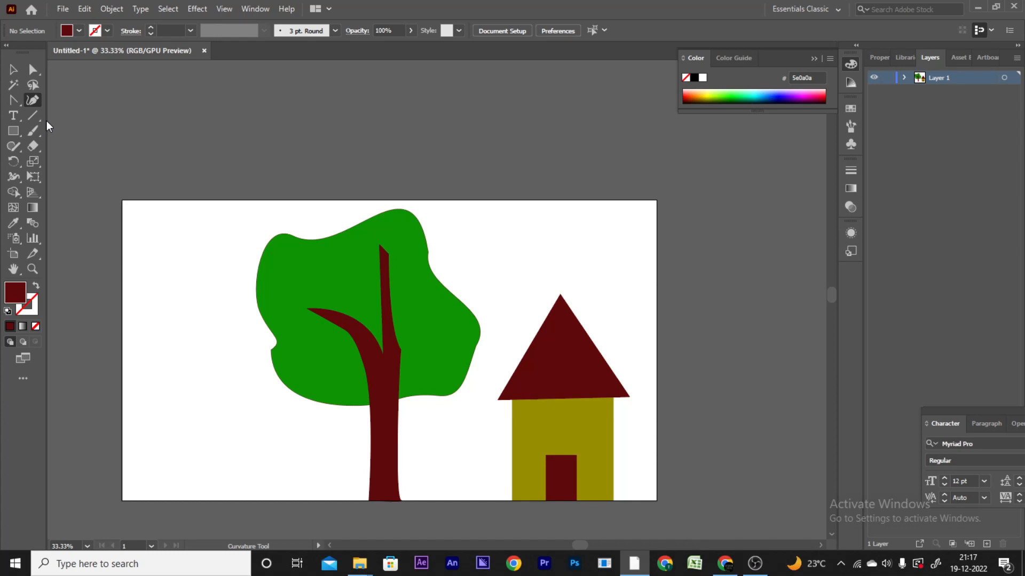
scroll(185, 428, up, 3)
scroll(197, 421, down, 4)
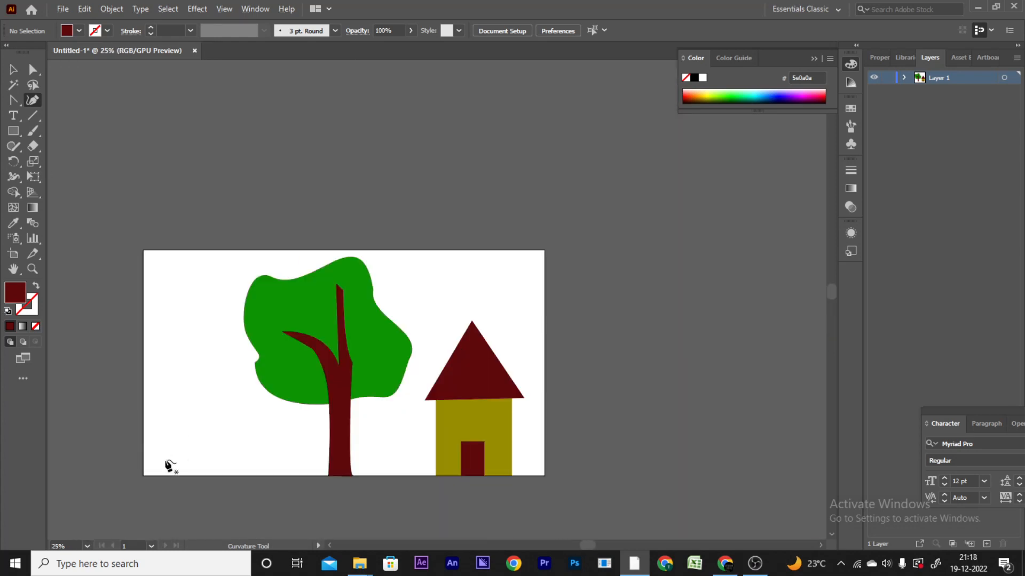
click(165, 460)
click(213, 400)
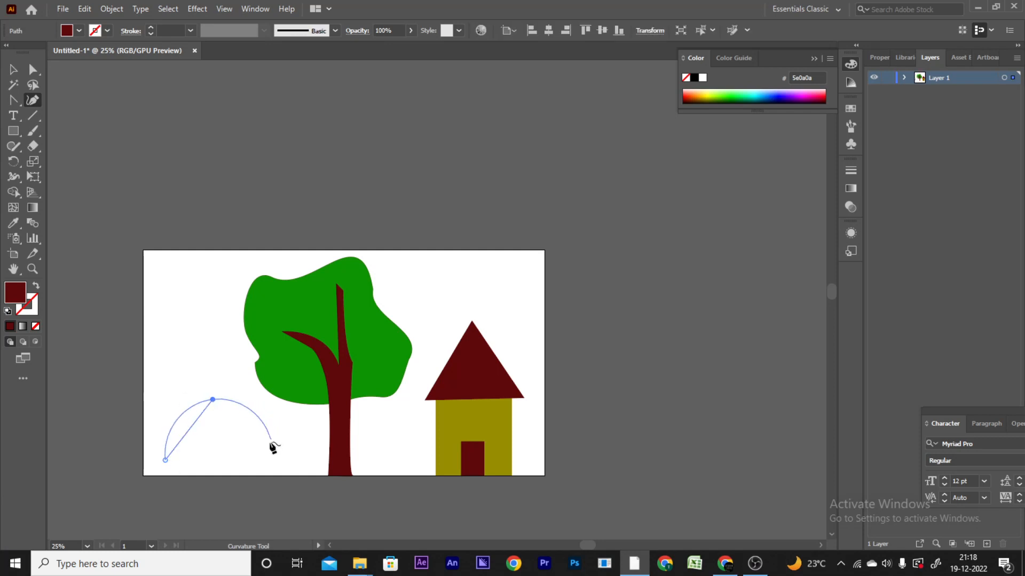
click(255, 460)
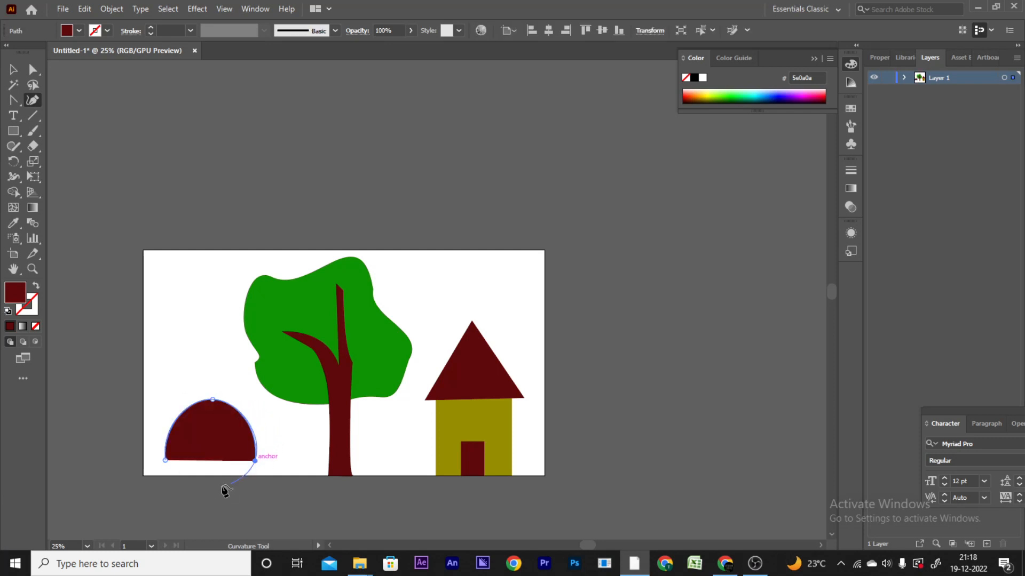
click(166, 460)
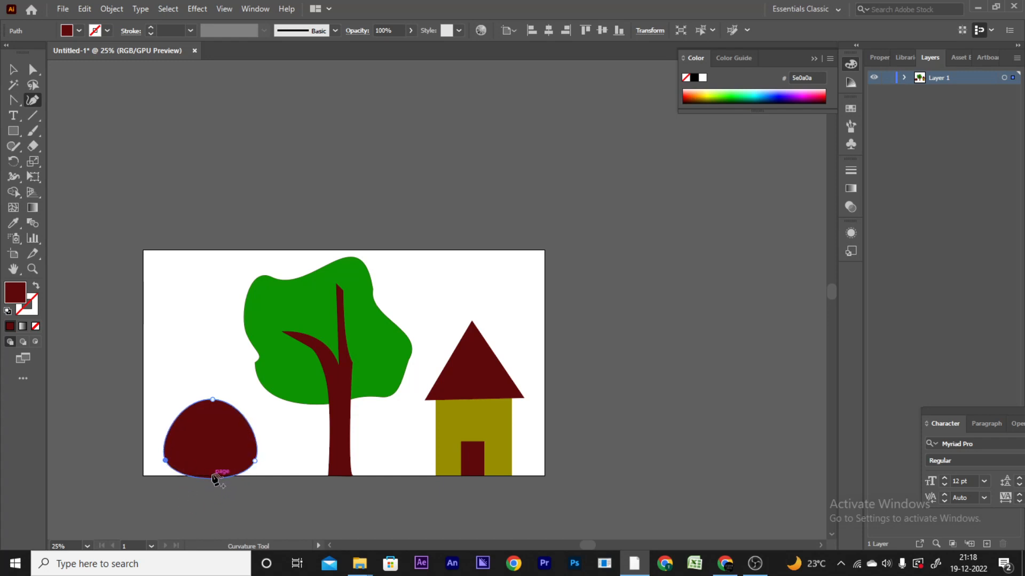
Move the dome shape slightly up and to the right with the Direct Selection tool so it lies fully inside the artboard.
click(33, 68)
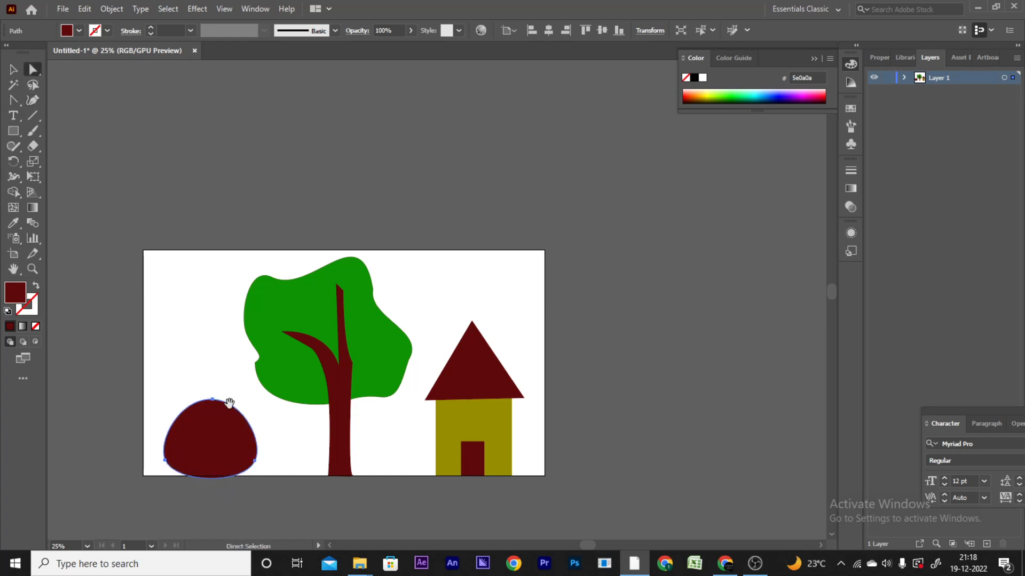
drag(230, 402, 234, 222)
scroll(180, 241, up, 2)
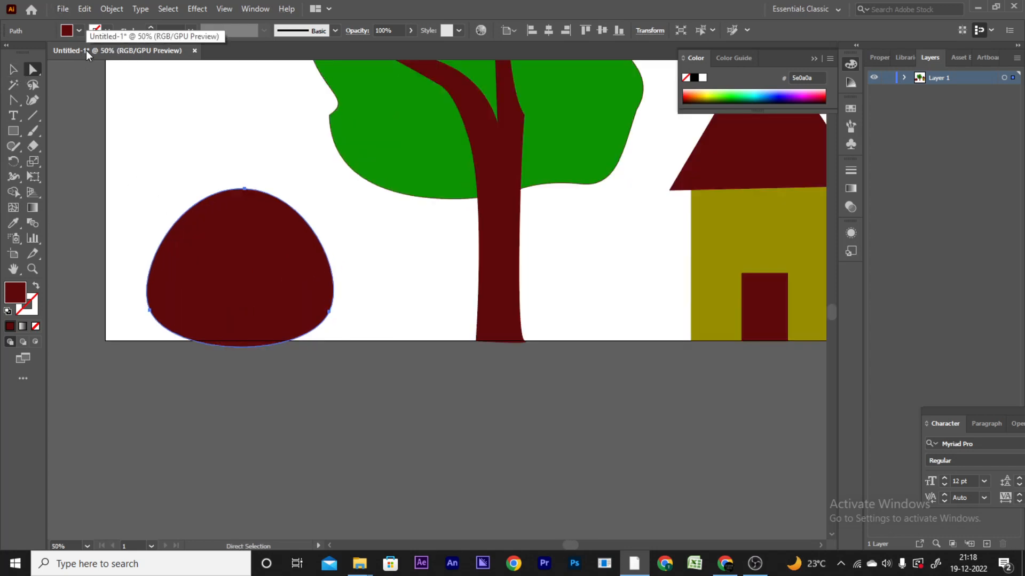
drag(331, 315, 380, 295)
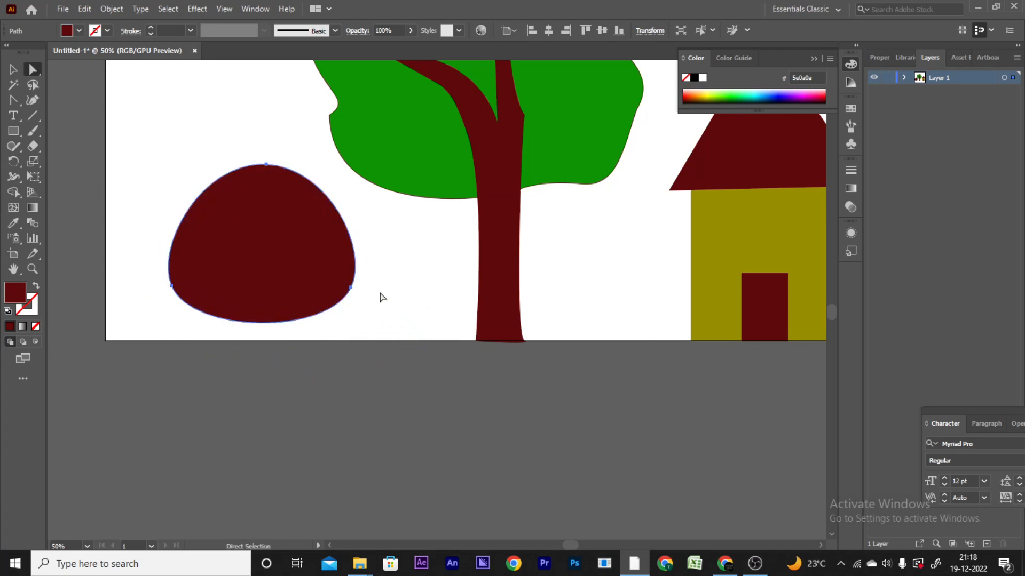
Reshape the dome into a crescent by adjusting its lower-right anchor's direction handles until the bottom edge curves inward, and deselect it.
click(353, 289)
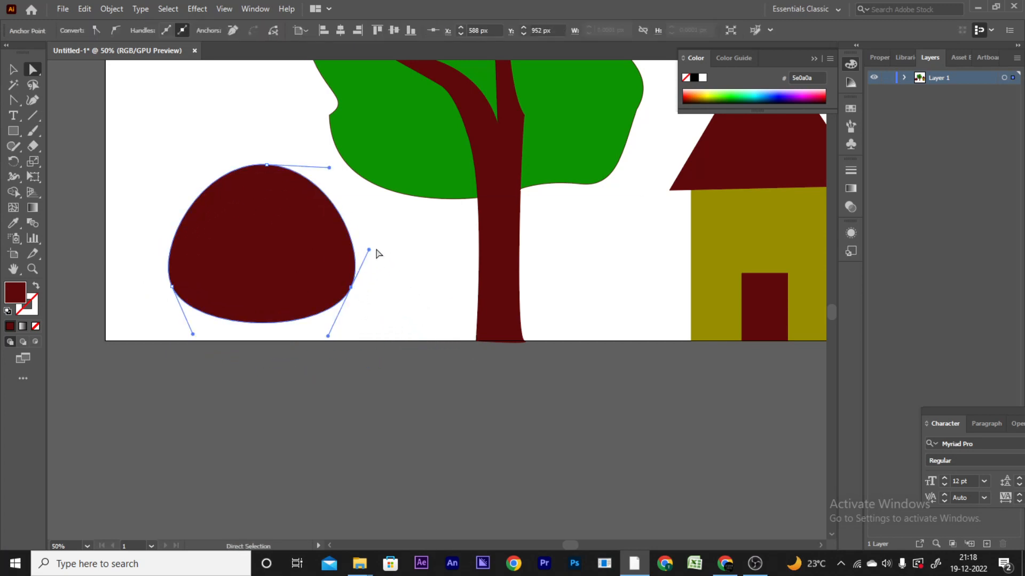
drag(369, 249, 393, 273)
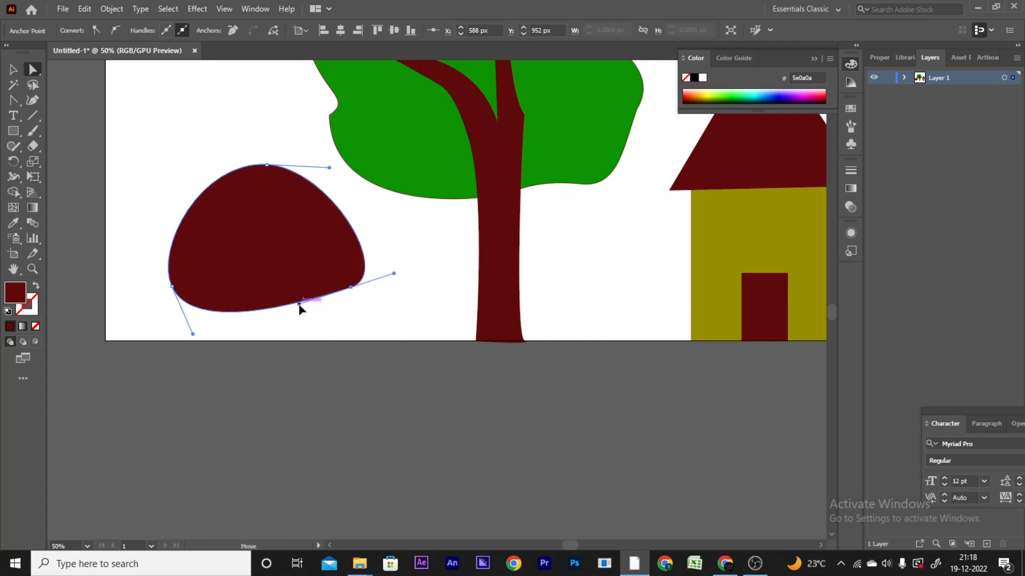
drag(300, 305, 210, 145)
drag(212, 160, 212, 159)
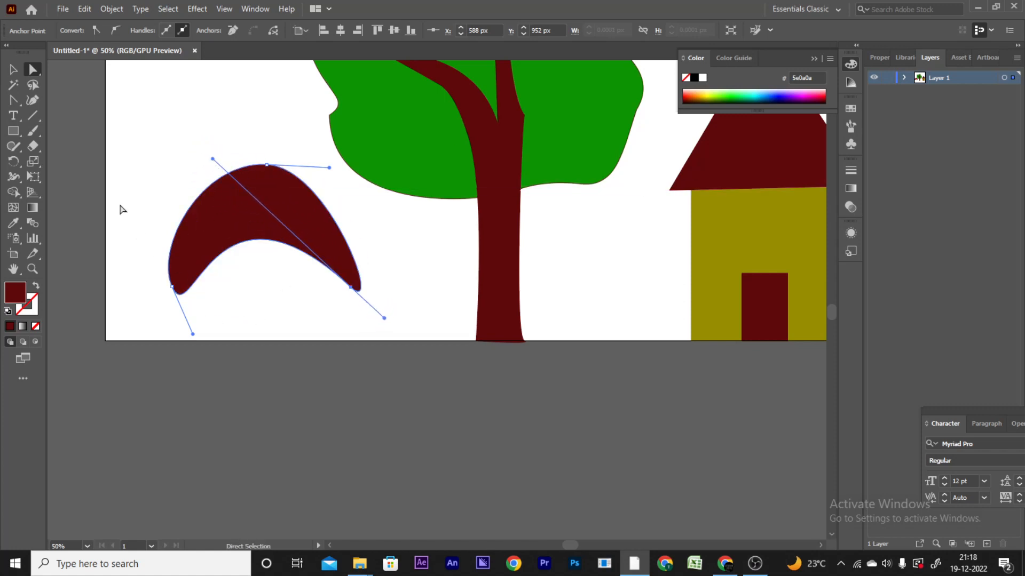
click(120, 206)
Delete the dark red crescent shape beside the tree.
click(14, 69)
scroll(167, 161, down, 3)
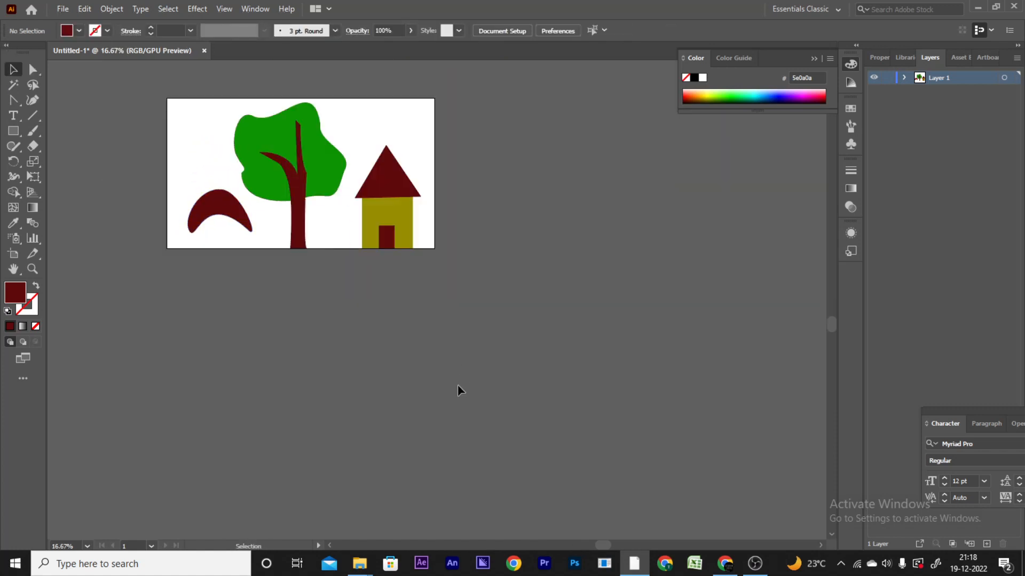
click(219, 217)
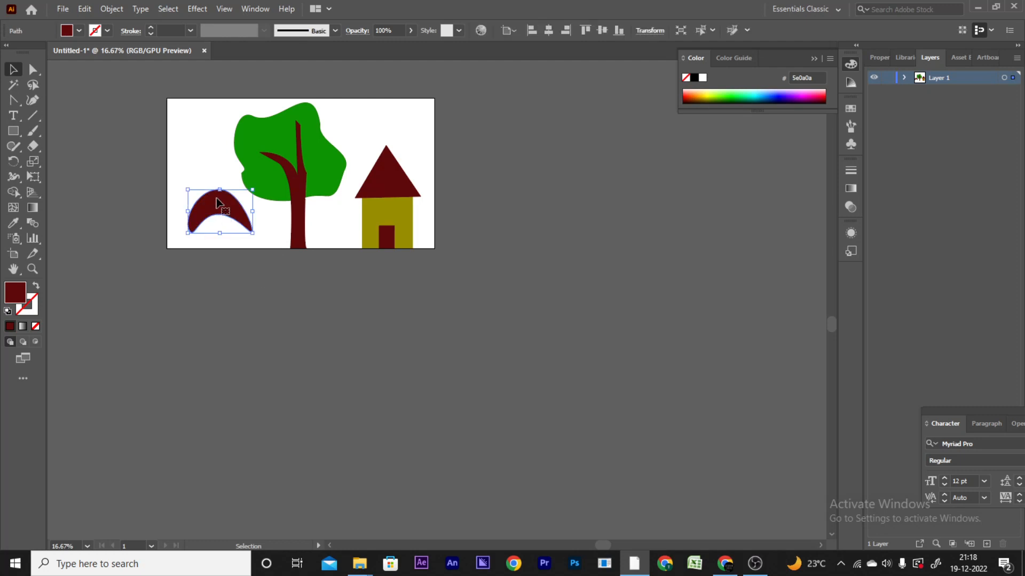
key(Delete)
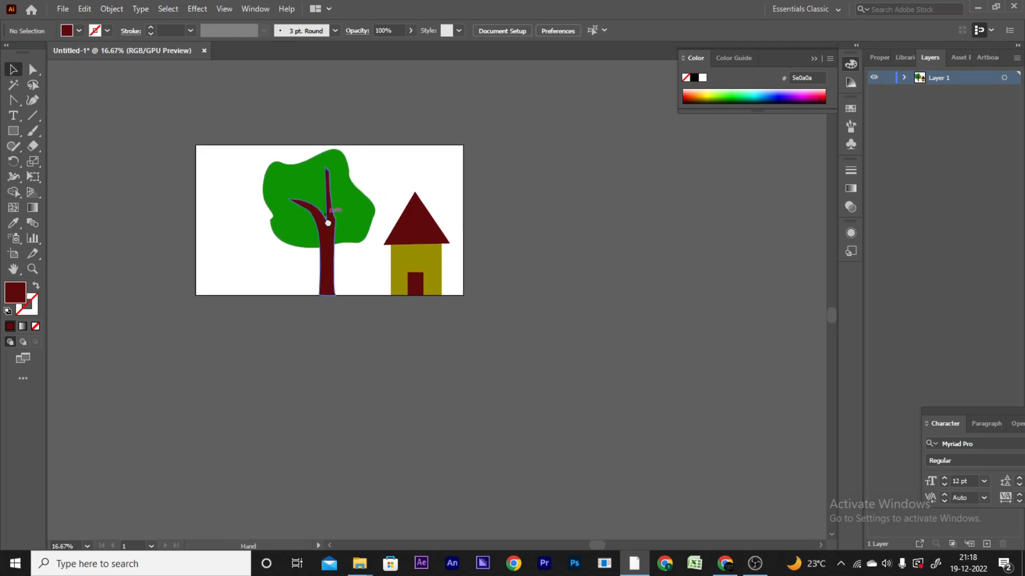